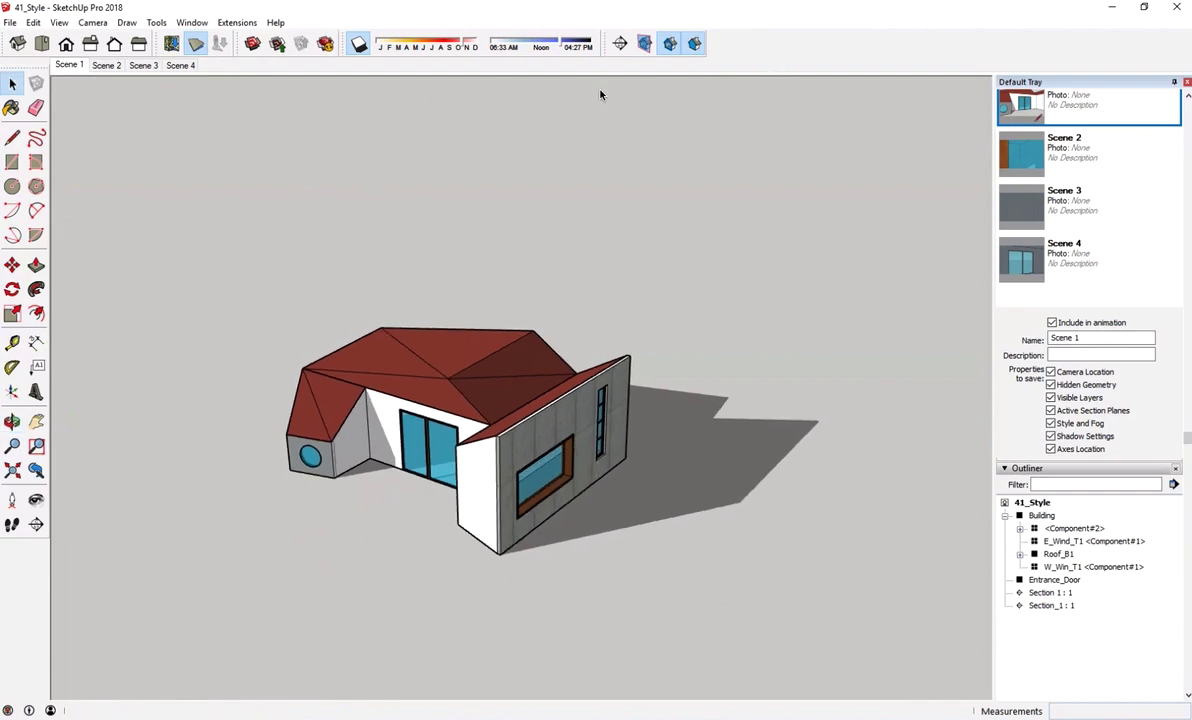
Open the Add Location map to geo-locate the building model.
{"action": "right_click", "coordinate": [747, 46]}
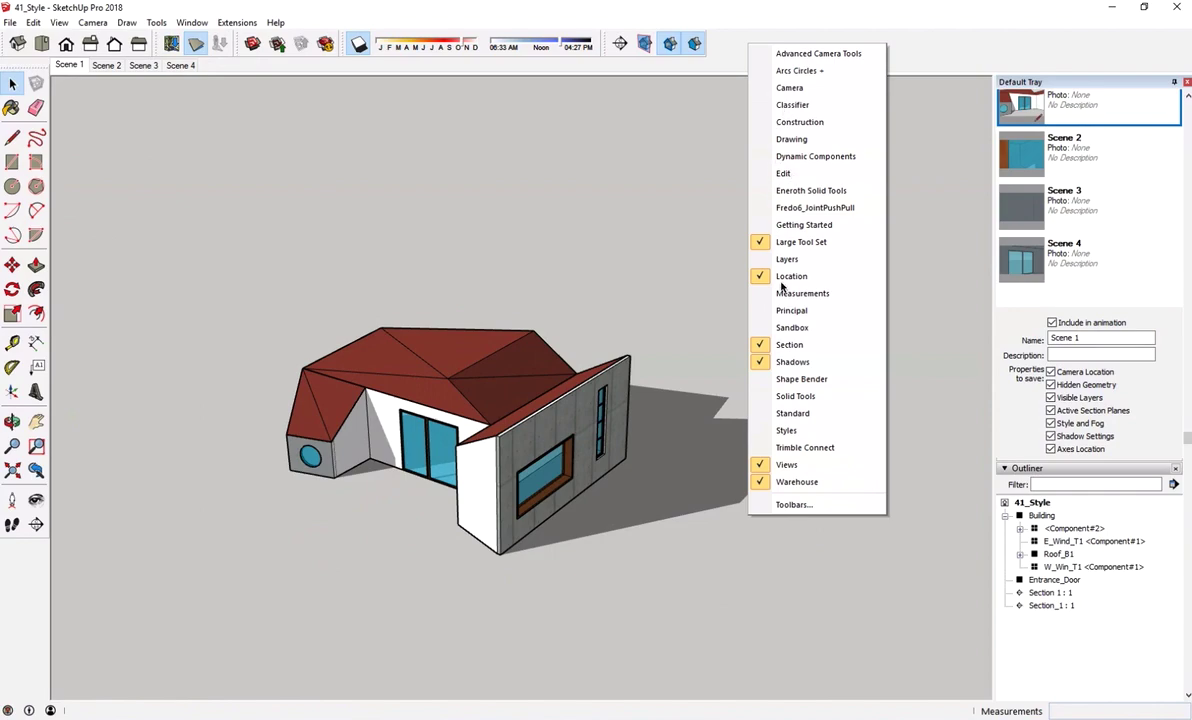
{"action": "left_click", "coordinate": [723, 98]}
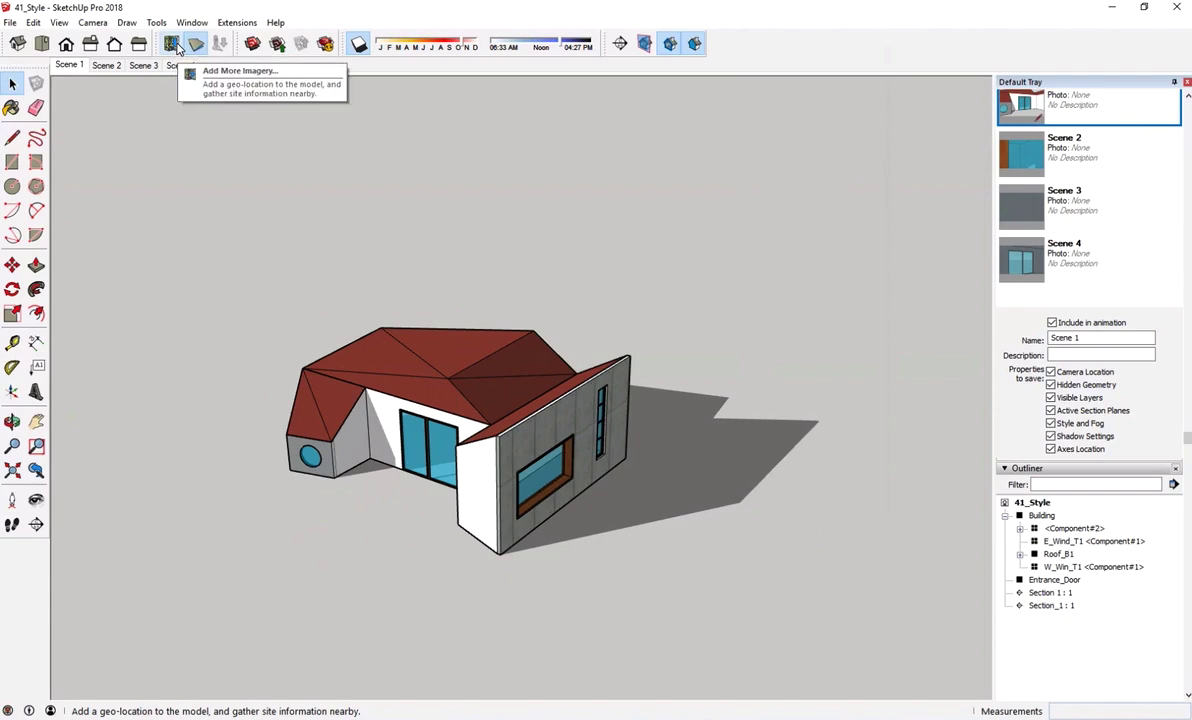
{"action": "left_click", "coordinate": [176, 49]}
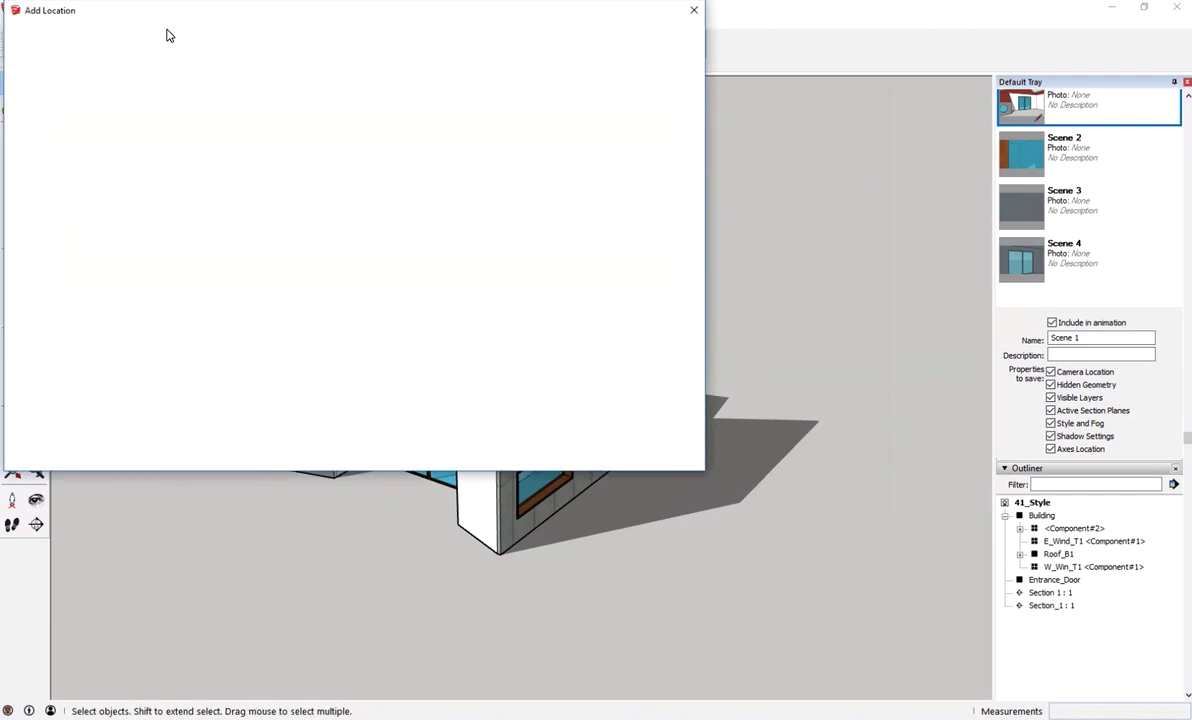
{"action": "left_click_drag", "start_coordinate": [138, 16], "coordinate": [233, 62]}
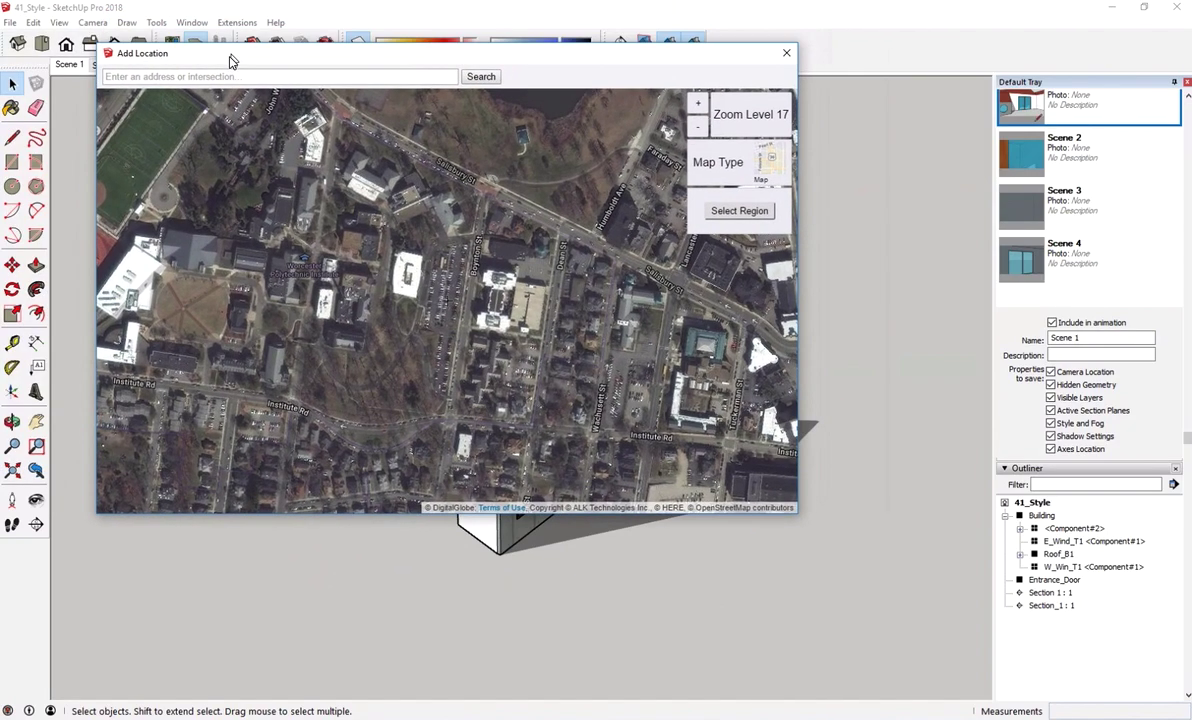
Frame the large parking lot and campus buildings south of Salisbury St on the location map at zoom level 18.
{"action": "left_click_drag", "start_coordinate": [519, 298], "coordinate": [503, 301]}
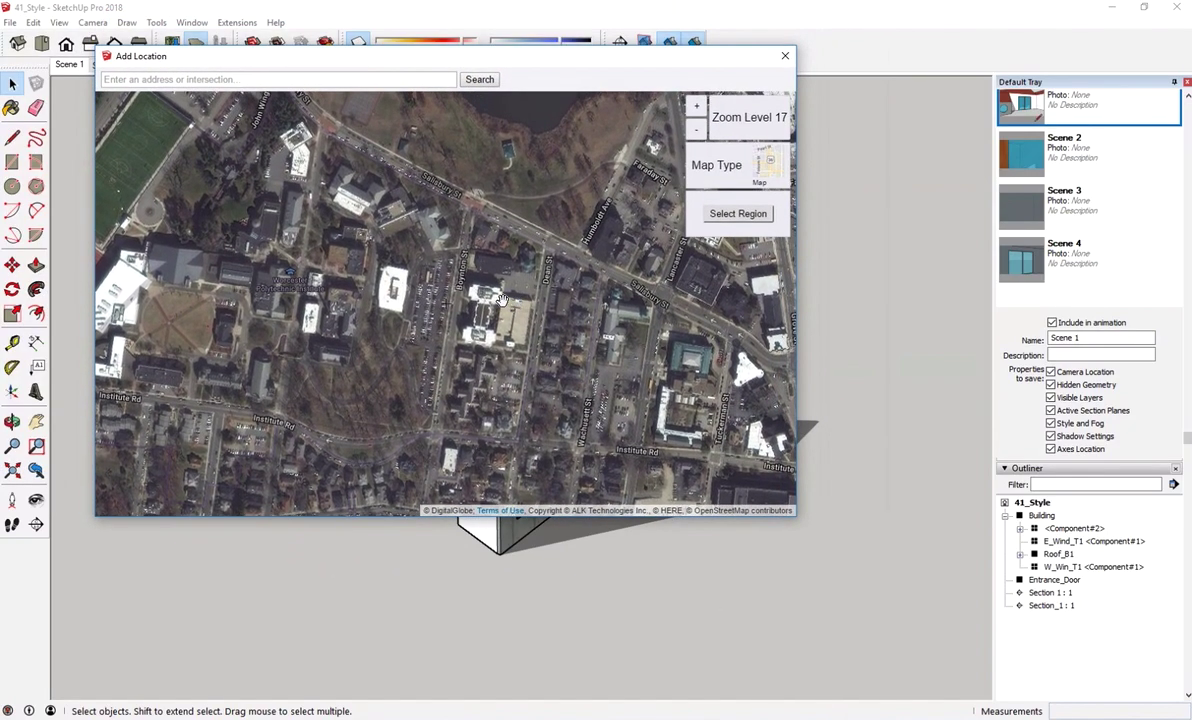
{"action": "left_click", "coordinate": [212, 84]}
{"action": "scroll", "coordinate": [416, 330], "scroll_direction": "down", "scroll_amount": 2}
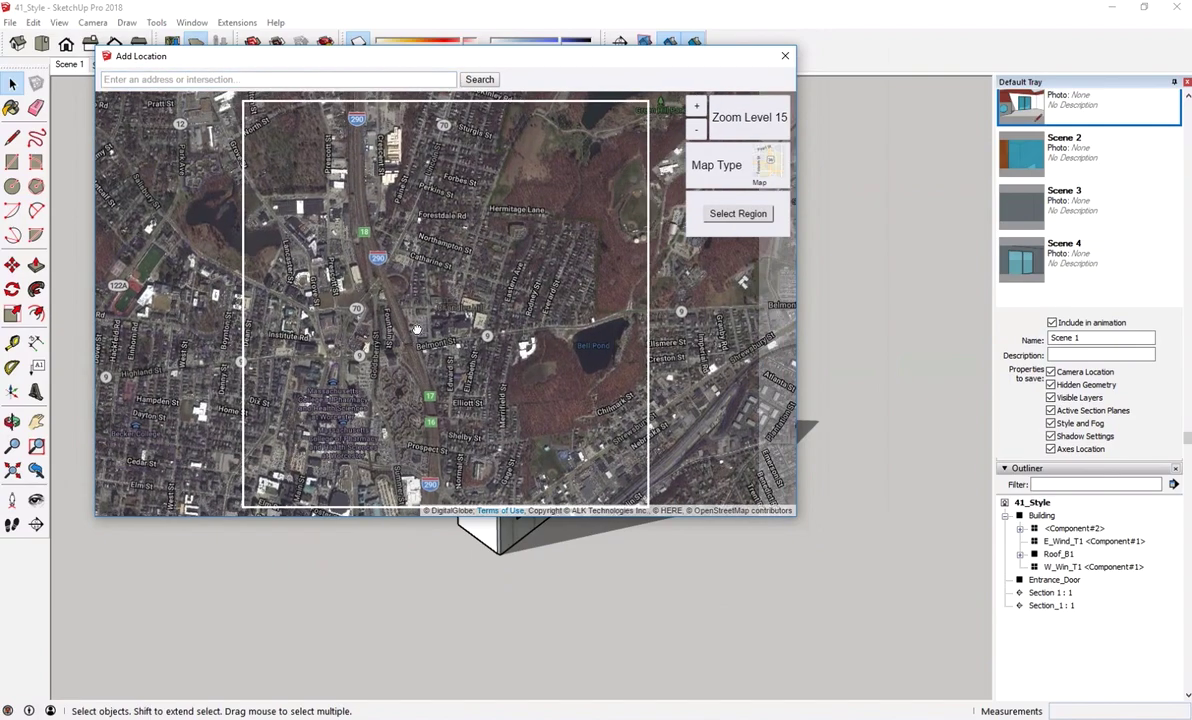
{"action": "left_click_drag", "start_coordinate": [416, 330], "coordinate": [458, 322]}
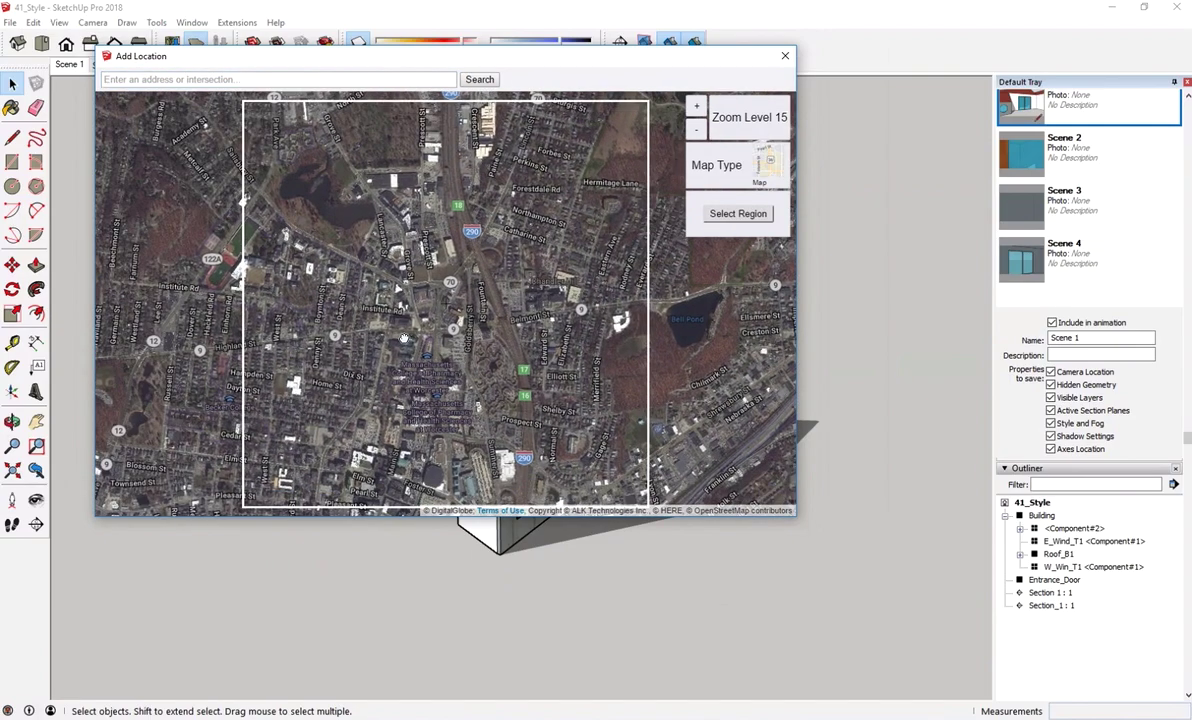
{"action": "mouse_move", "coordinate": [576, 305]}
{"action": "left_mouse_down"}
{"action": "mouse_move", "coordinate": [492, 305]}
{"action": "mouse_move", "coordinate": [568, 300]}
{"action": "left_mouse_up"}
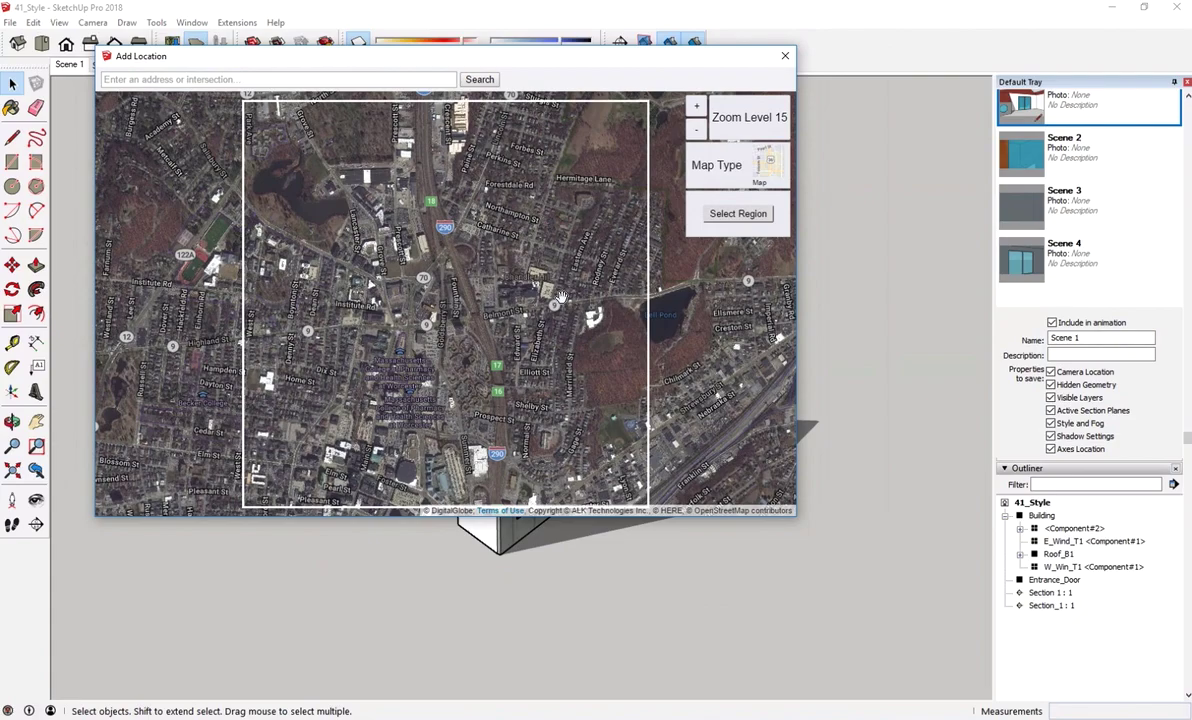
{"action": "scroll", "coordinate": [463, 333], "scroll_direction": "up", "scroll_amount": 1}
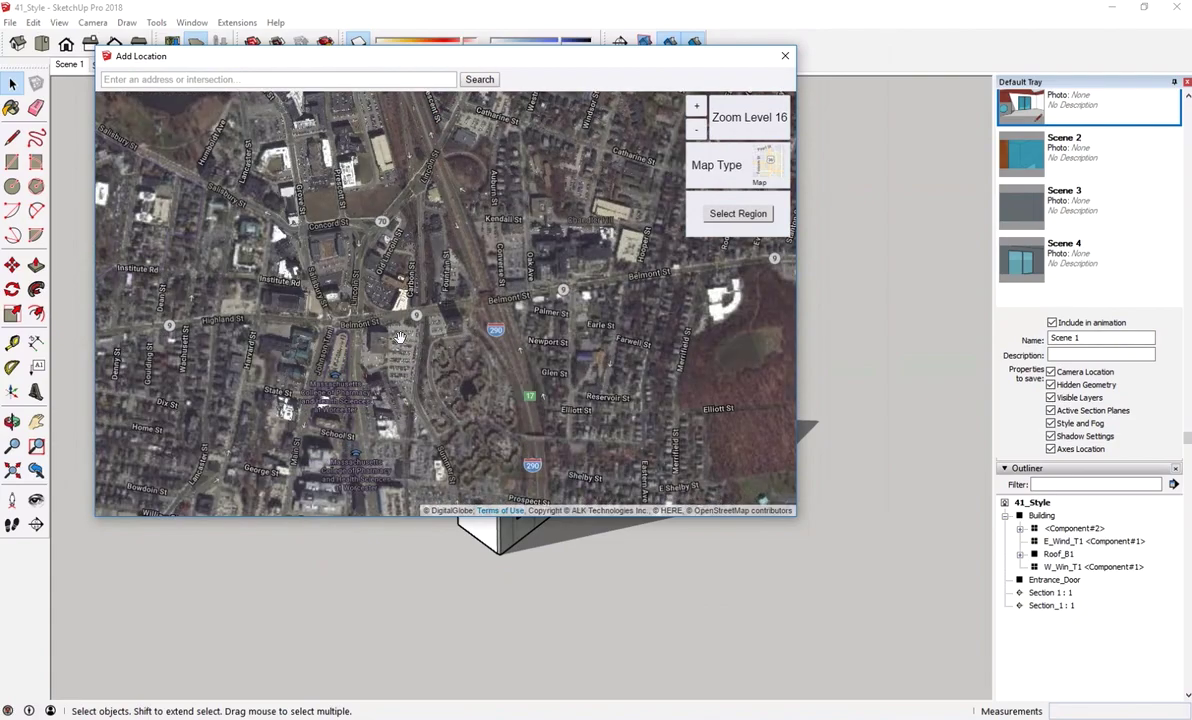
{"action": "left_click_drag", "start_coordinate": [274, 210], "coordinate": [408, 273]}
{"action": "scroll", "coordinate": [406, 272], "scroll_direction": "up", "scroll_amount": 1}
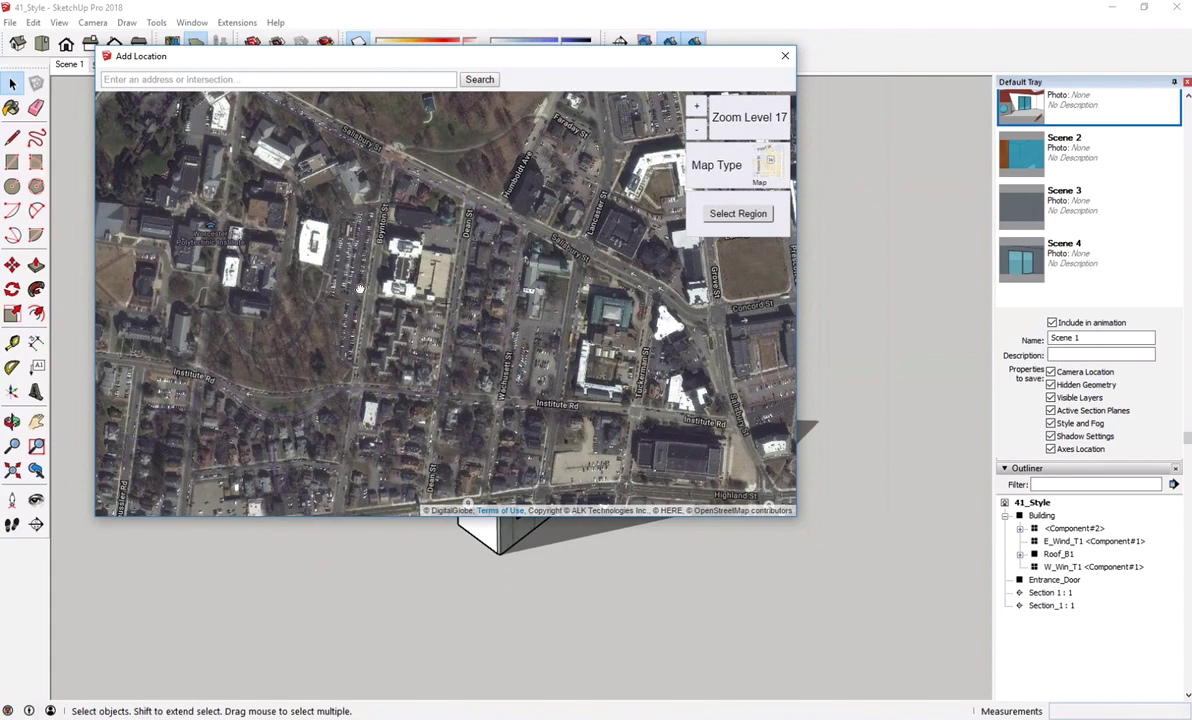
{"action": "scroll", "coordinate": [390, 290], "scroll_direction": "up", "scroll_amount": 1}
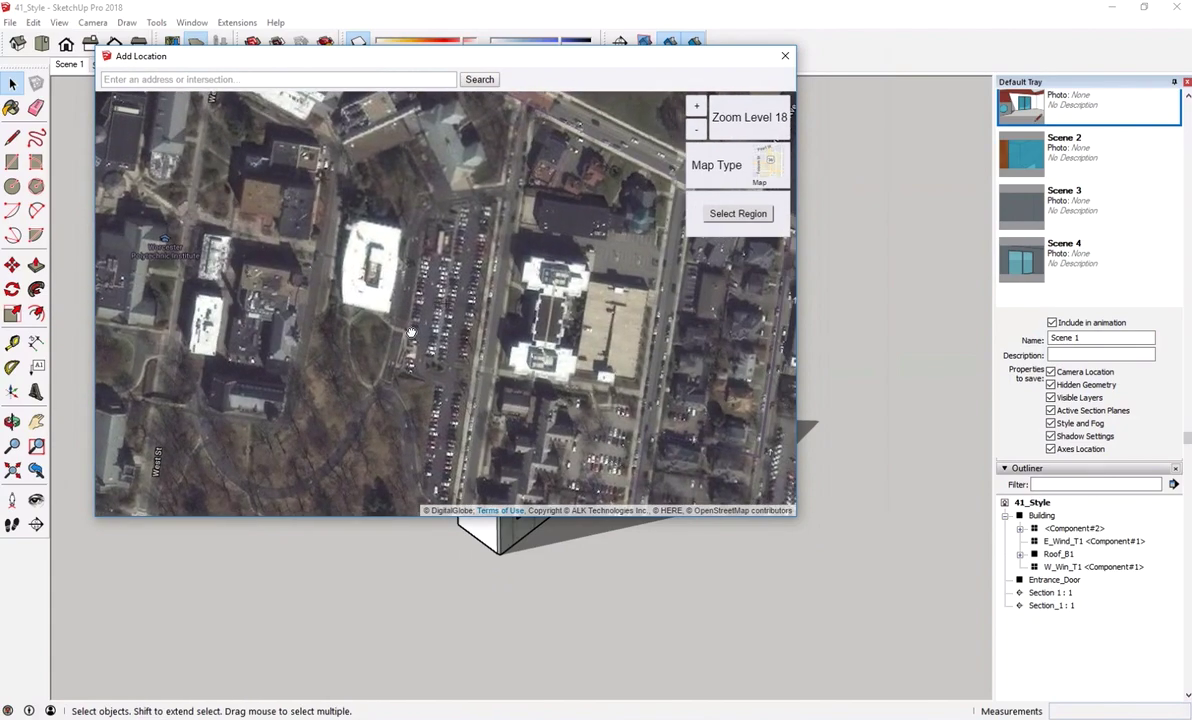
{"action": "left_click_drag", "start_coordinate": [424, 333], "coordinate": [378, 358]}
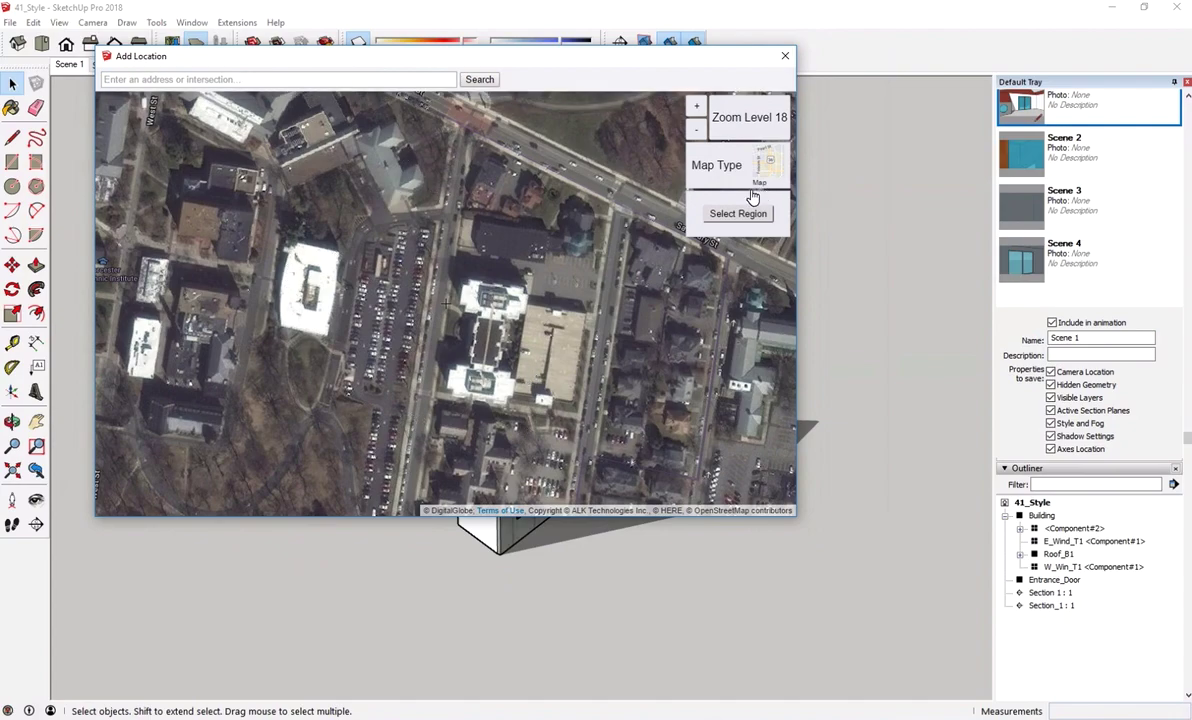
{"action": "left_click_drag", "start_coordinate": [366, 265], "coordinate": [344, 290]}
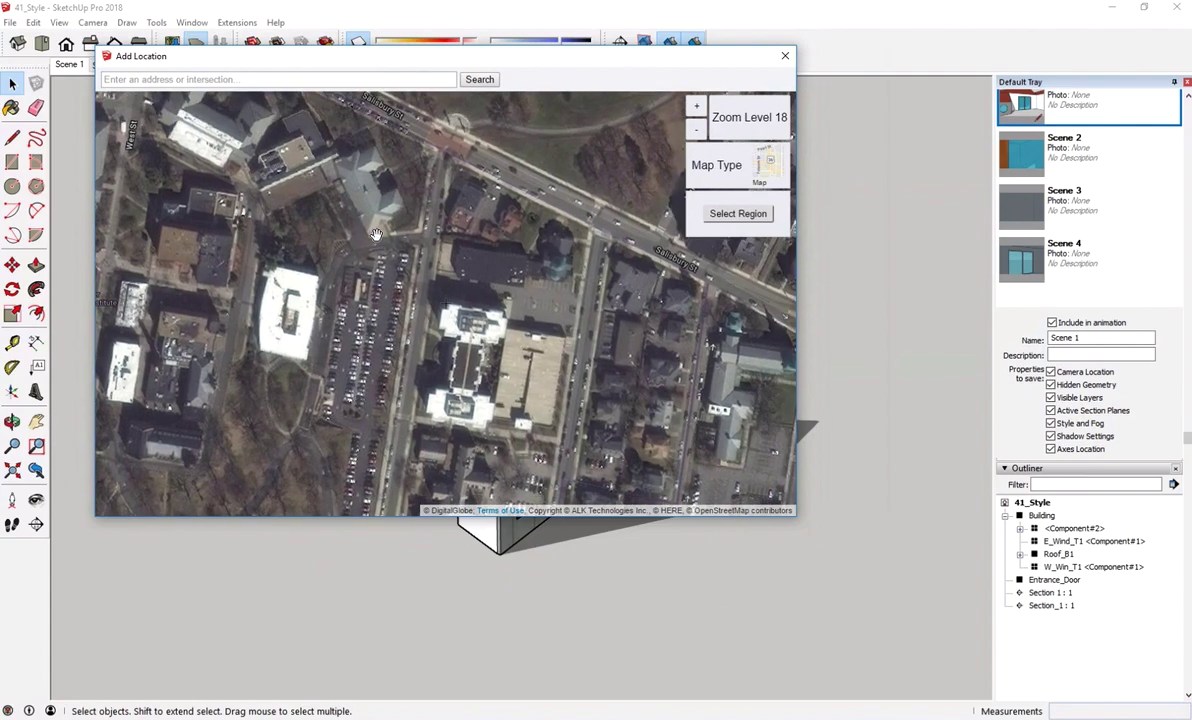
Select a map region covering the white-roofed building, parking lot and neighbouring blocks, and import it as the site.
{"action": "left_click", "coordinate": [723, 214]}
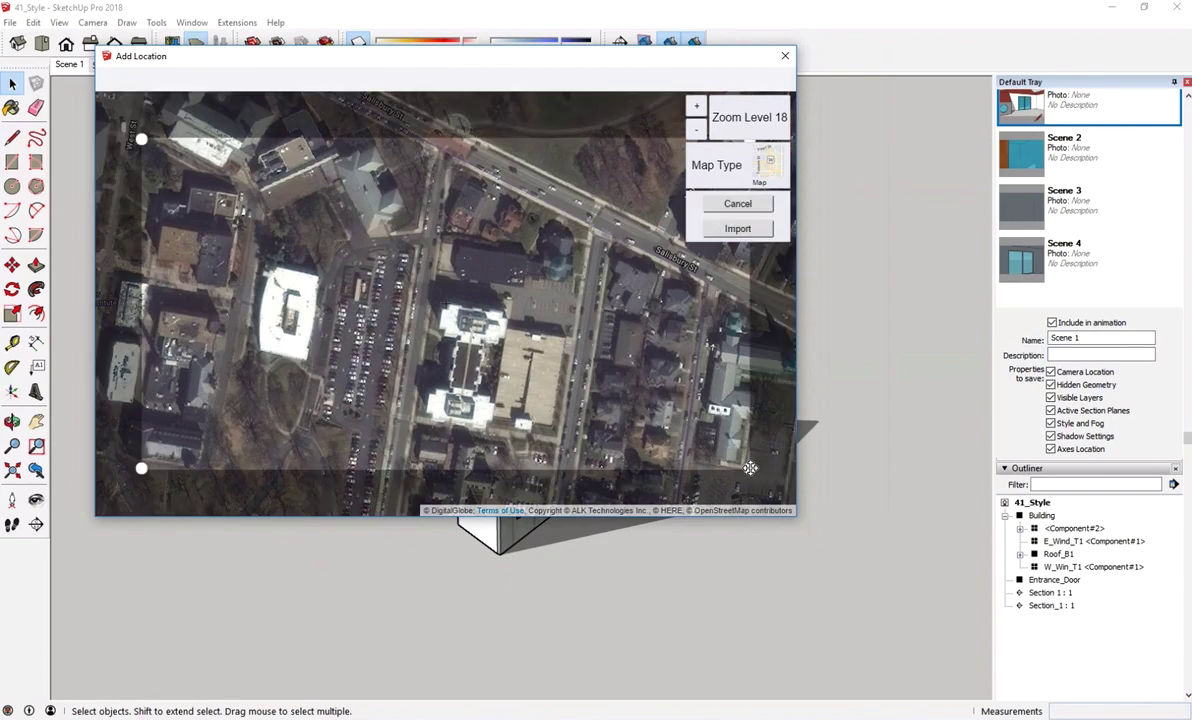
{"action": "left_click_drag", "start_coordinate": [750, 468], "coordinate": [647, 485]}
{"action": "left_click_drag", "start_coordinate": [513, 400], "coordinate": [594, 362]}
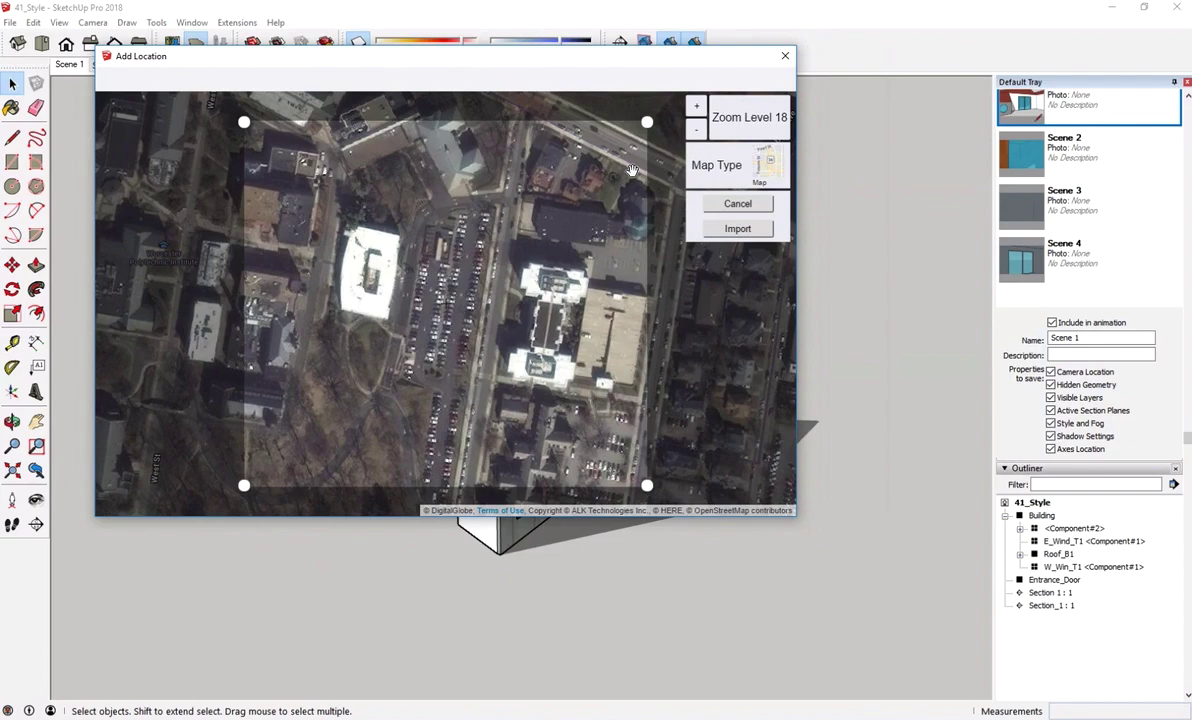
{"action": "left_click", "coordinate": [740, 230]}
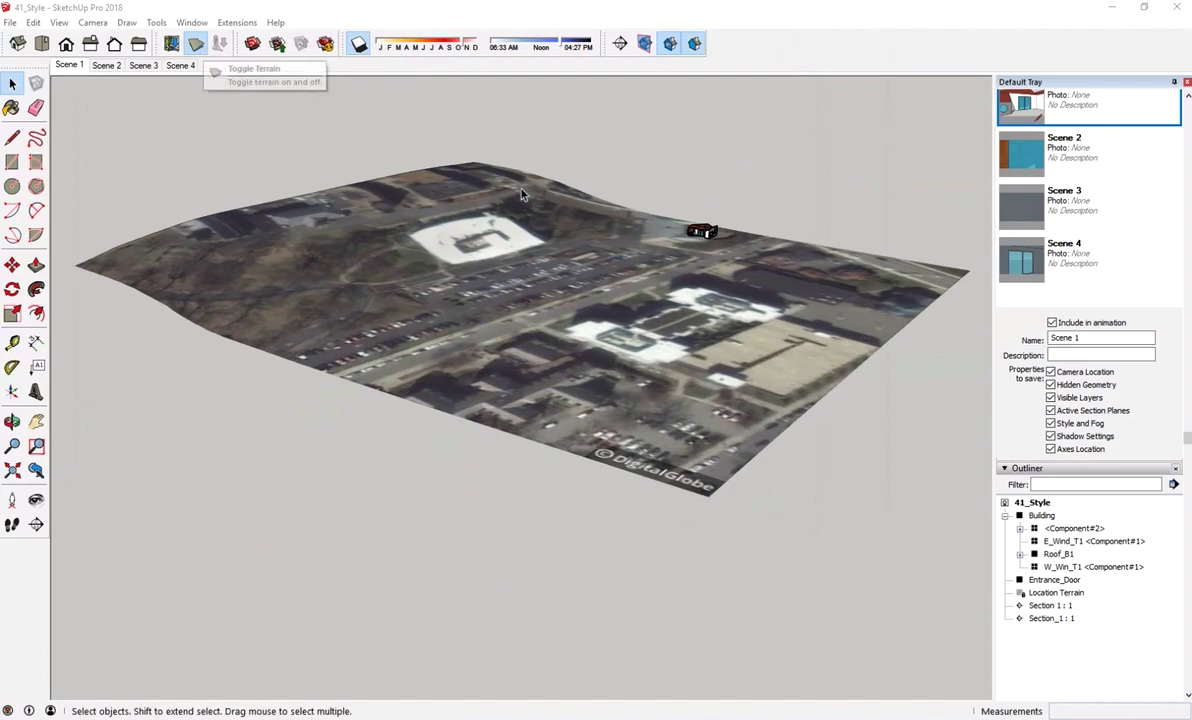
Compare the imported site as flat imagery and as 3D terrain, leaving the 3D terrain displayed.
{"action": "middle_click_drag", "start_coordinate": [670, 216], "coordinate": [789, 286]}
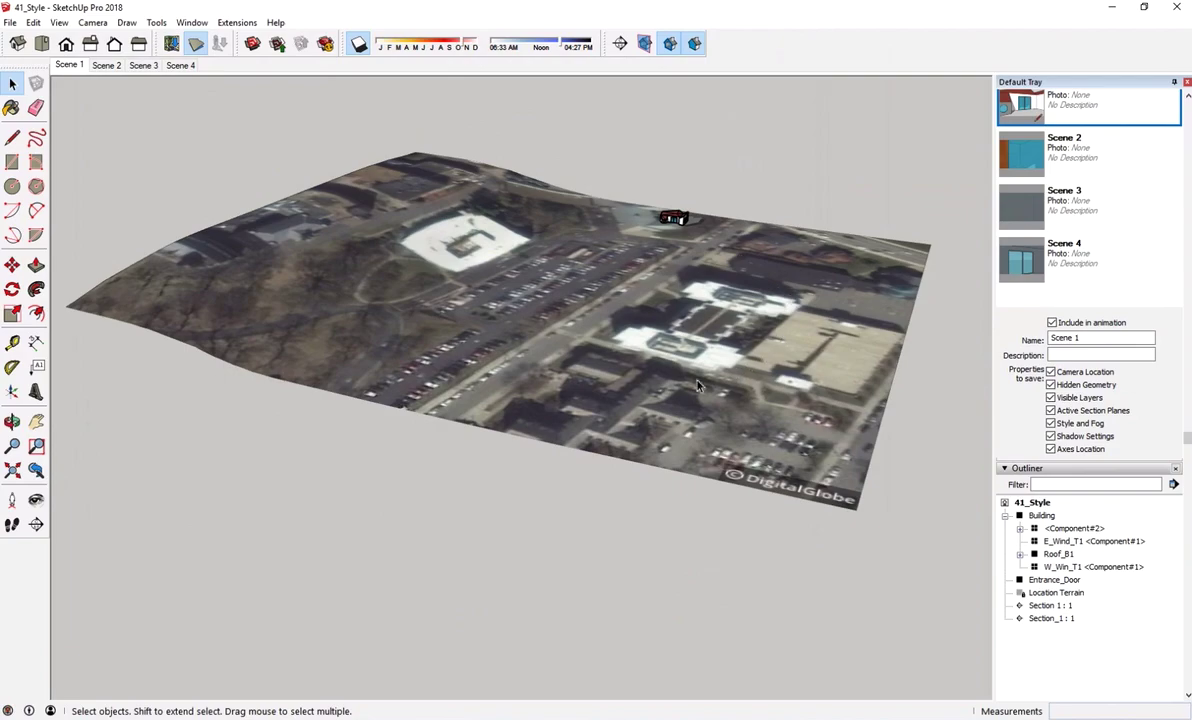
{"action": "middle_click_drag", "start_coordinate": [791, 220], "coordinate": [610, 222]}
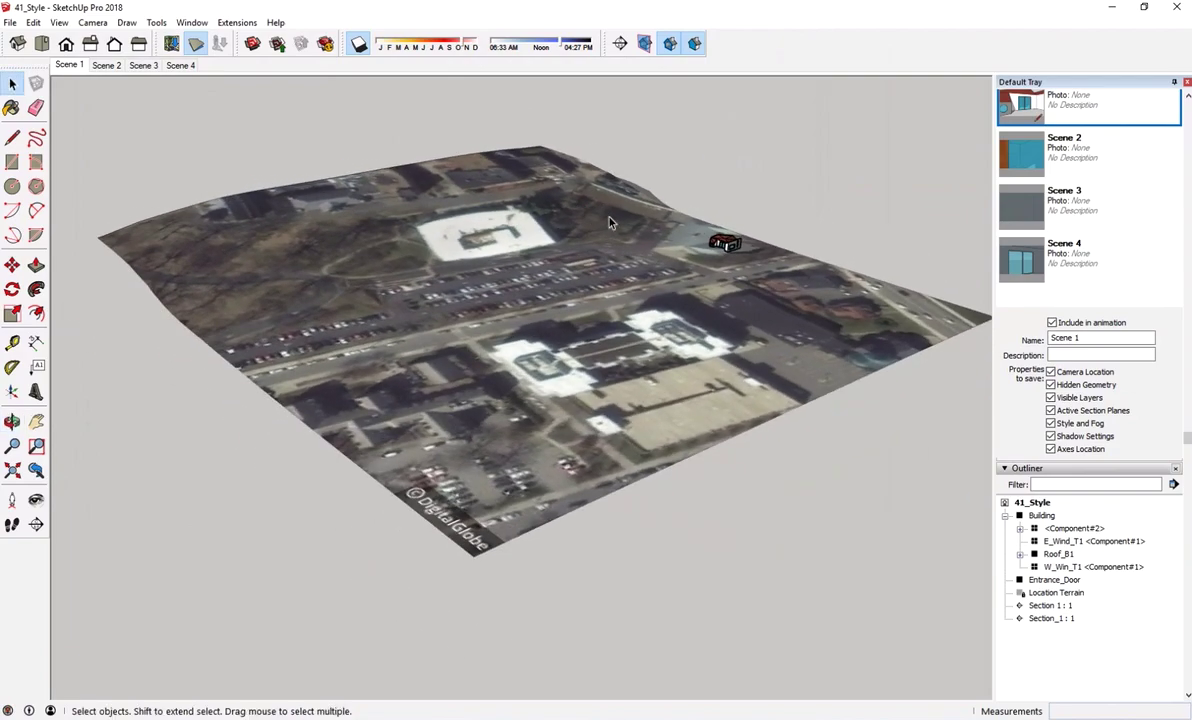
{"action": "left_click", "coordinate": [196, 48]}
{"action": "left_click", "coordinate": [196, 48]}
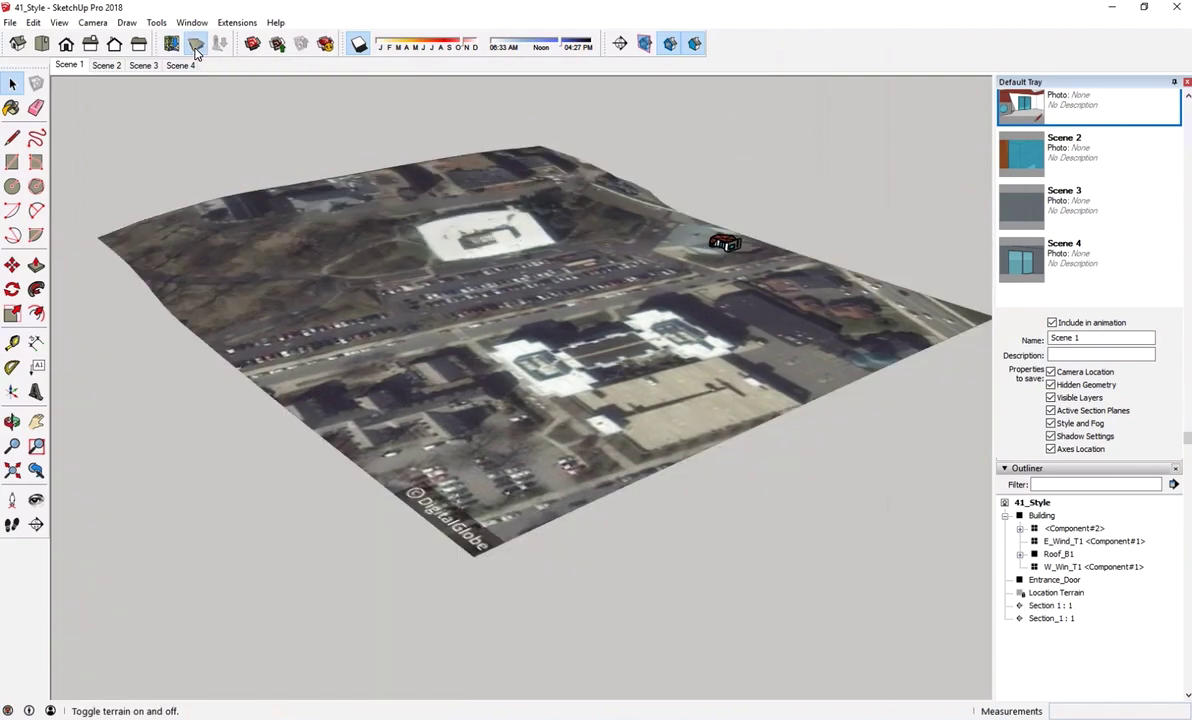
{"action": "left_click", "coordinate": [196, 48]}
{"action": "left_click", "coordinate": [196, 48]}
{"action": "middle_click_drag", "start_coordinate": [690, 400], "coordinate": [755, 322]}
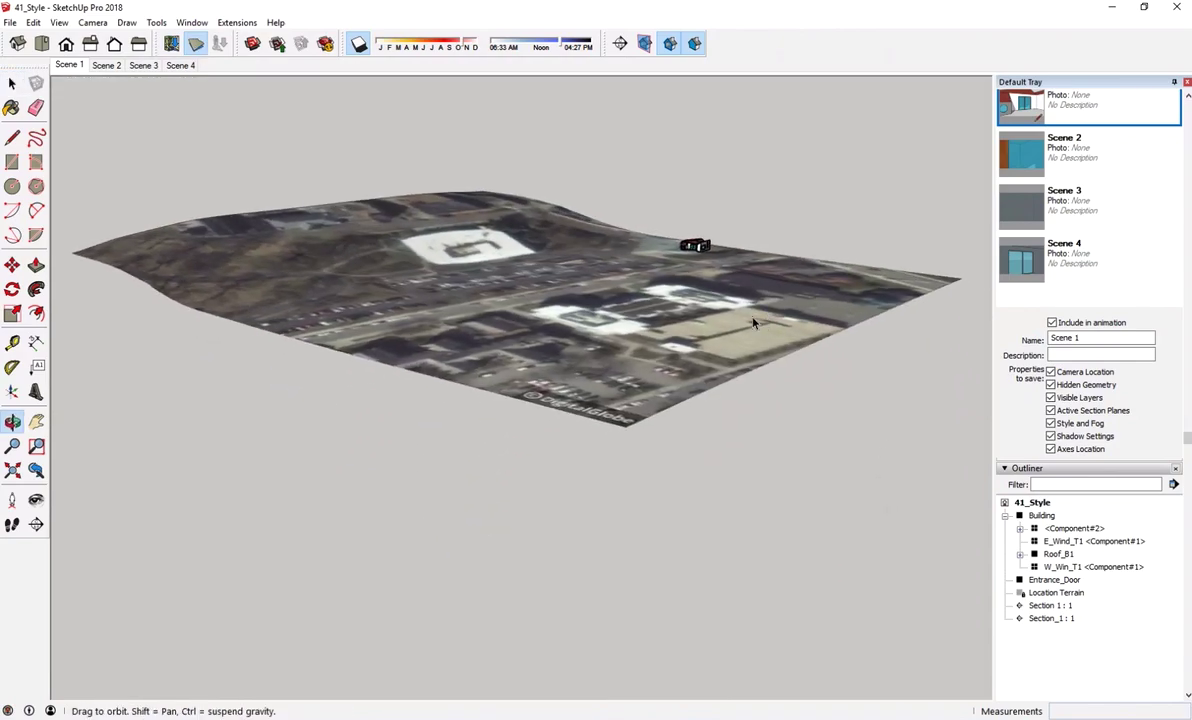
{"action": "left_click", "coordinate": [194, 45]}
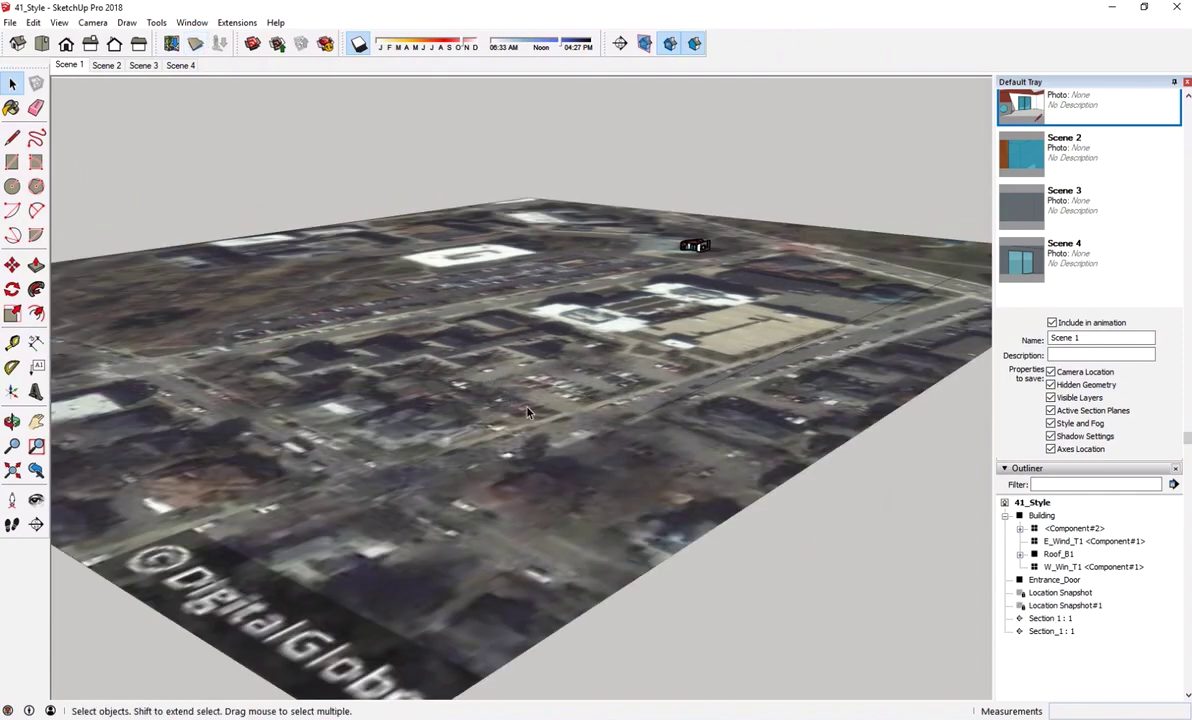
{"action": "left_click", "coordinate": [194, 45]}
{"action": "middle_click_drag", "start_coordinate": [558, 298], "coordinate": [705, 446]}
Move the building and its entrance door together across the terrain to the lawn beside the white-roofed building.
{"action": "left_click_drag", "start_coordinate": [740, 260], "coordinate": [820, 355]}
{"action": "scroll", "coordinate": [752, 298], "scroll_direction": "up", "scroll_amount": 5}
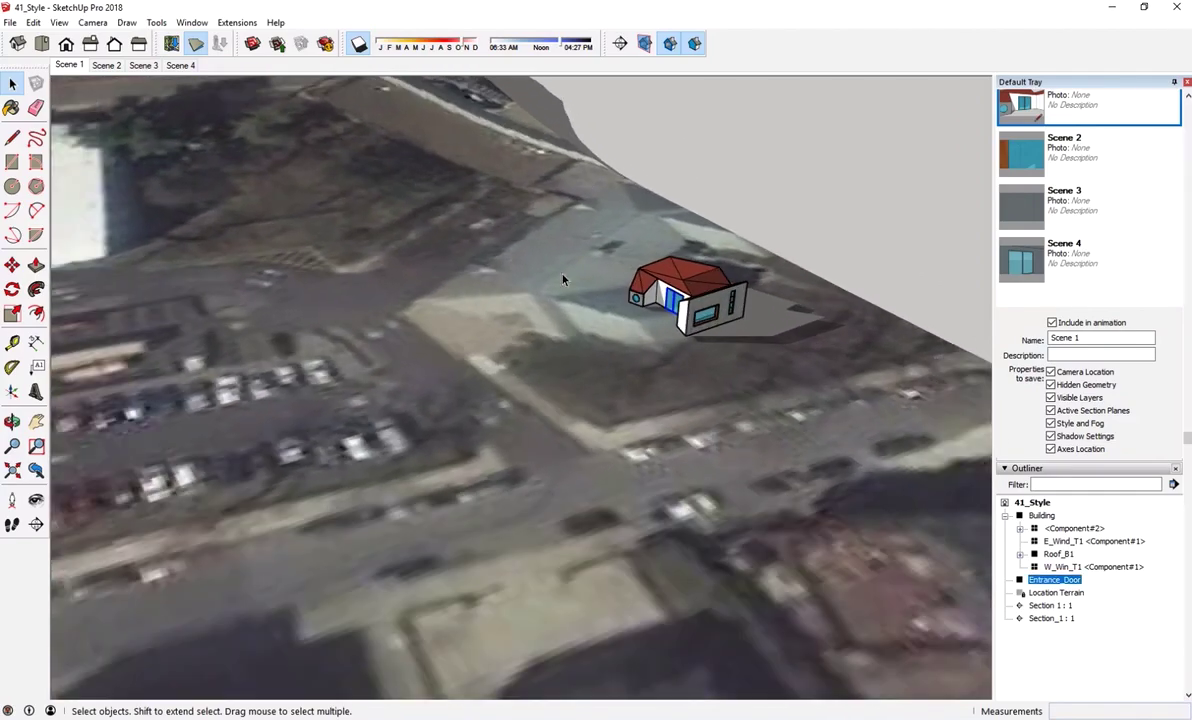
{"action": "left_click_drag", "start_coordinate": [524, 439], "coordinate": [793, 237]}
{"action": "scroll", "coordinate": [760, 352], "scroll_direction": "down", "scroll_amount": 3}
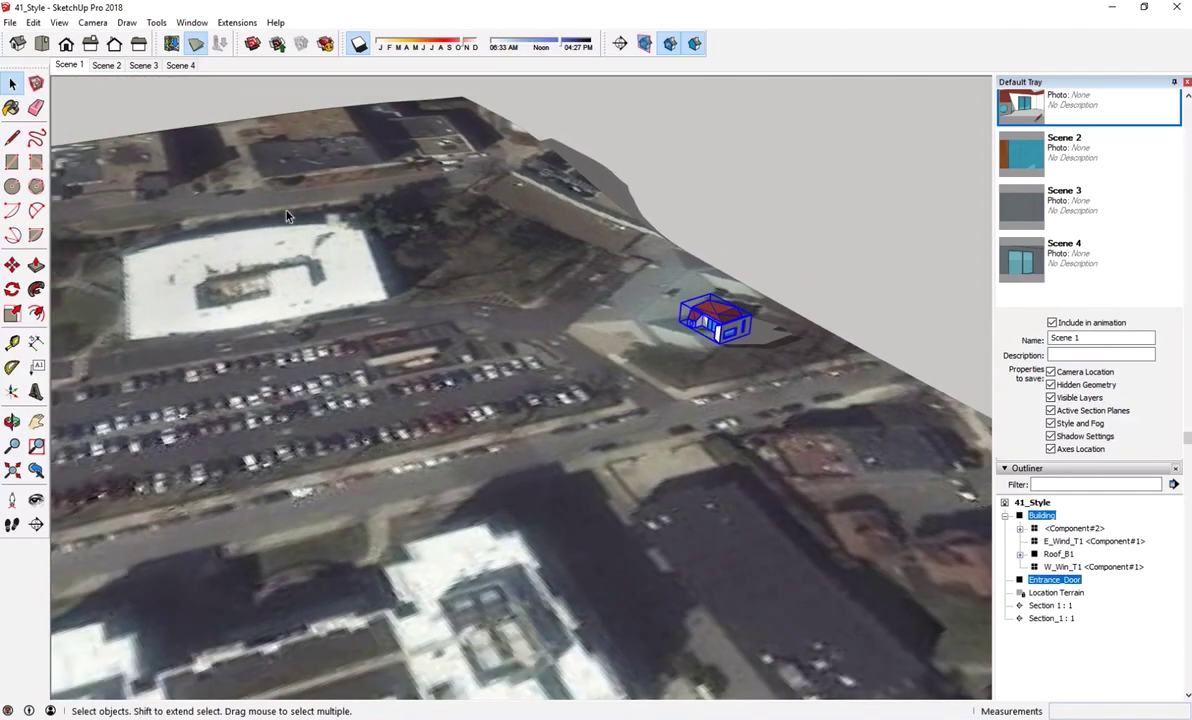
{"action": "left_click", "coordinate": [12, 264]}
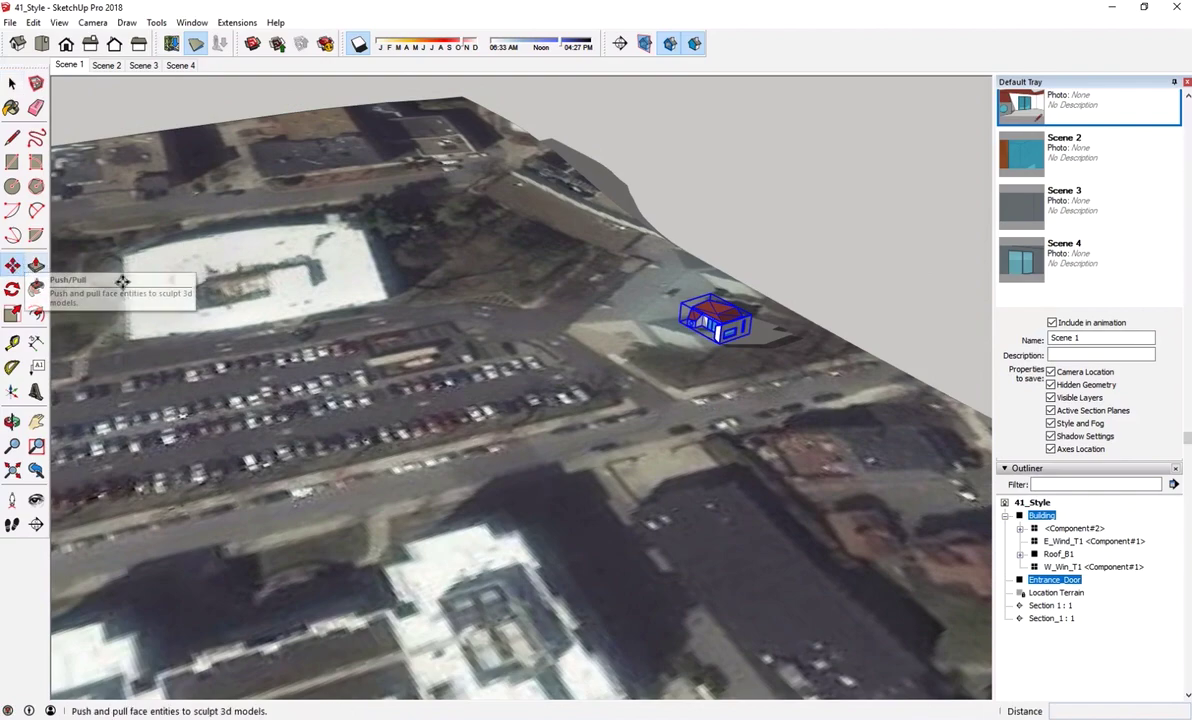
{"action": "left_click", "coordinate": [752, 320]}
{"action": "scroll", "coordinate": [420, 310], "scroll_direction": "down", "scroll_amount": 5}
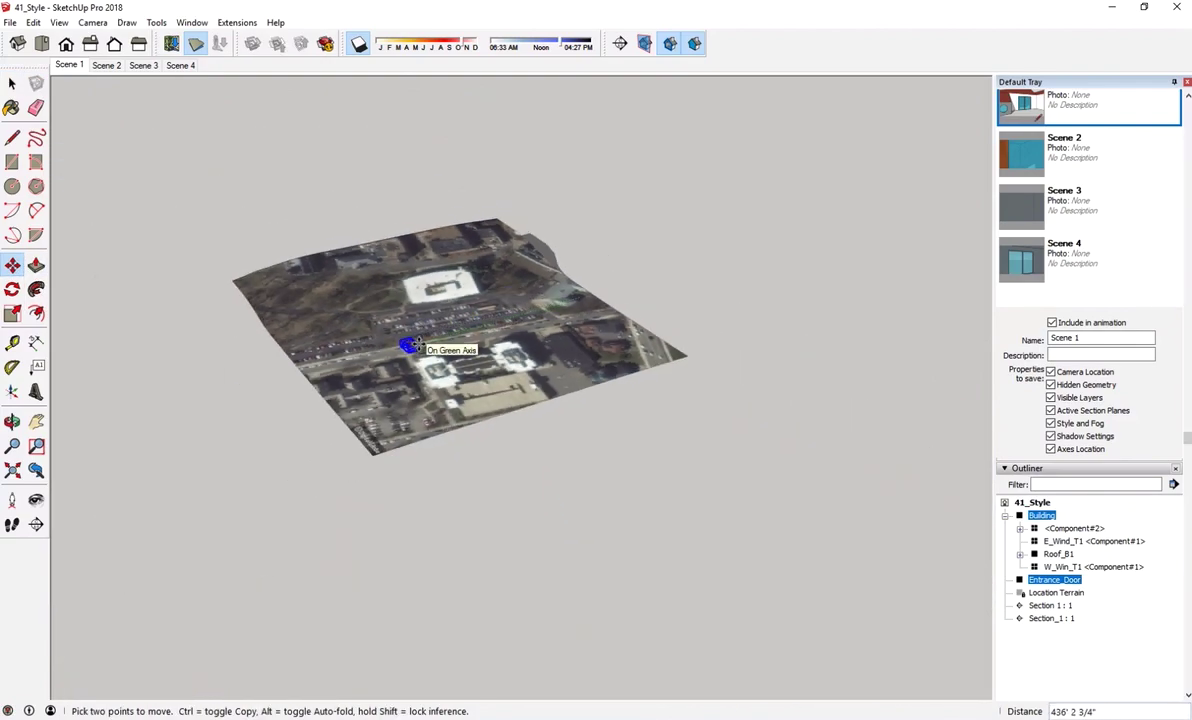
{"action": "scroll", "coordinate": [418, 343], "scroll_direction": "up", "scroll_amount": 6}
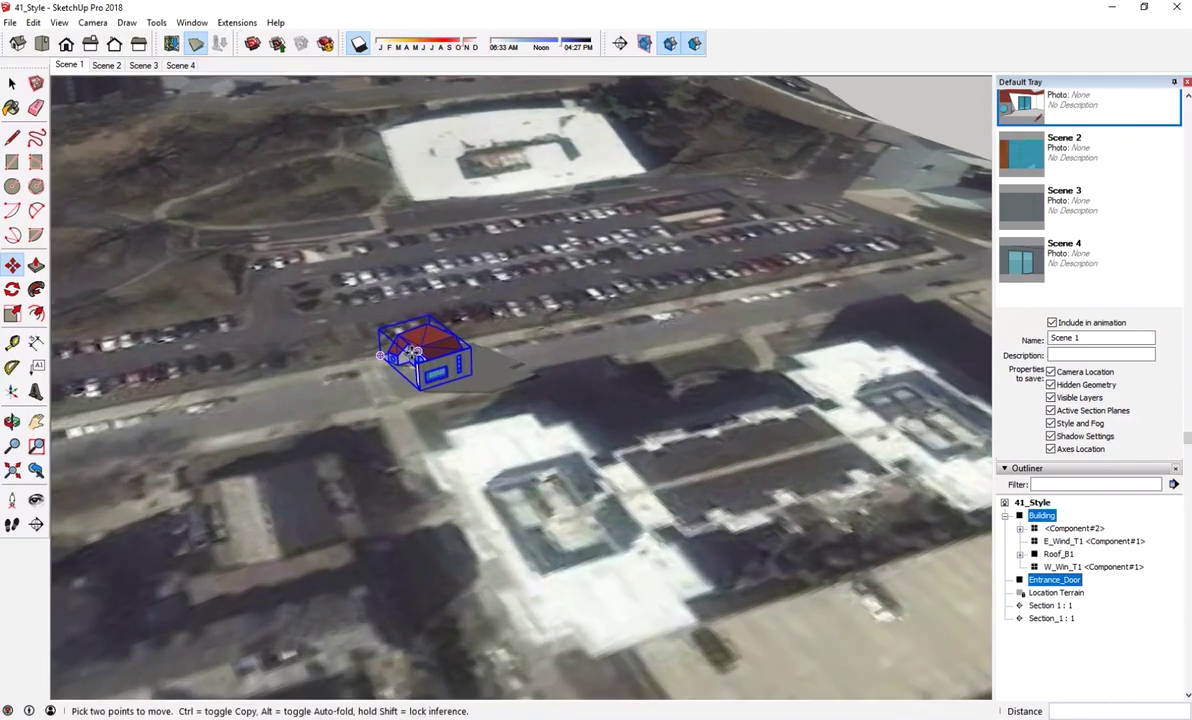
{"action": "left_click", "coordinate": [291, 280]}
{"action": "left_click", "coordinate": [291, 280]}
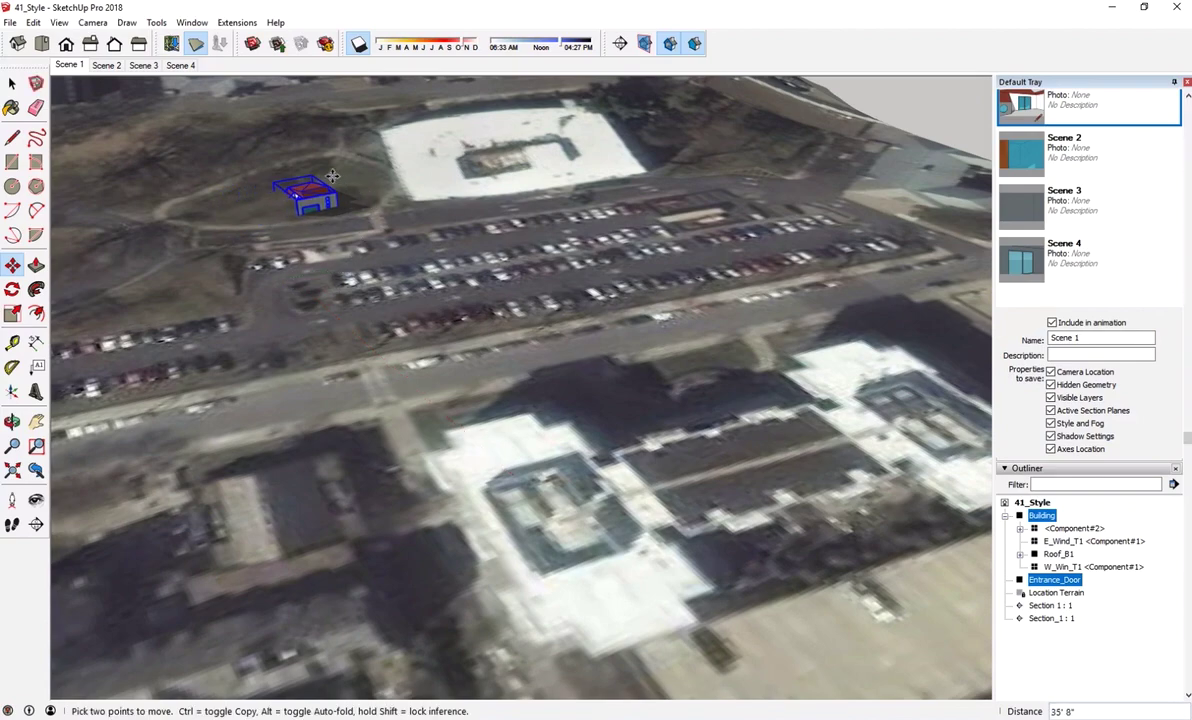
Raise the building and entrance door about 7' along the blue axis to sit higher on the terrain.
{"action": "scroll", "coordinate": [332, 178], "scroll_direction": "up", "scroll_amount": 4}
{"action": "left_click", "coordinate": [471, 497]}
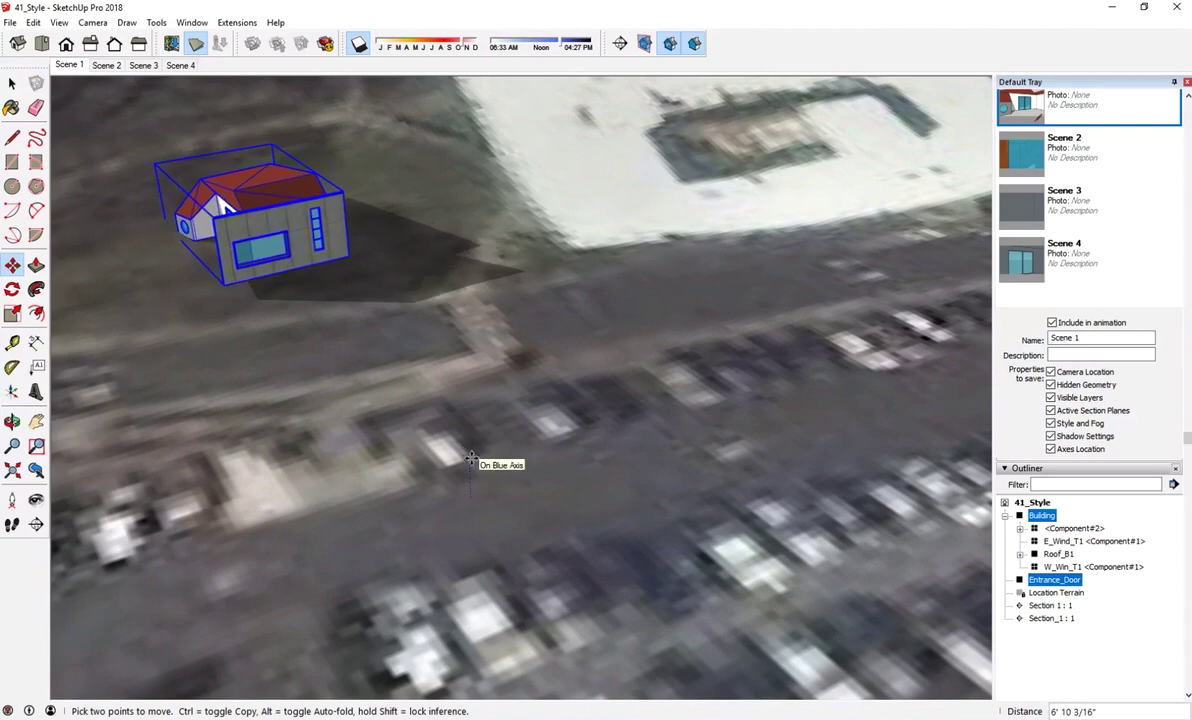
{"action": "scroll", "coordinate": [468, 455], "scroll_direction": "up", "scroll_amount": 2}
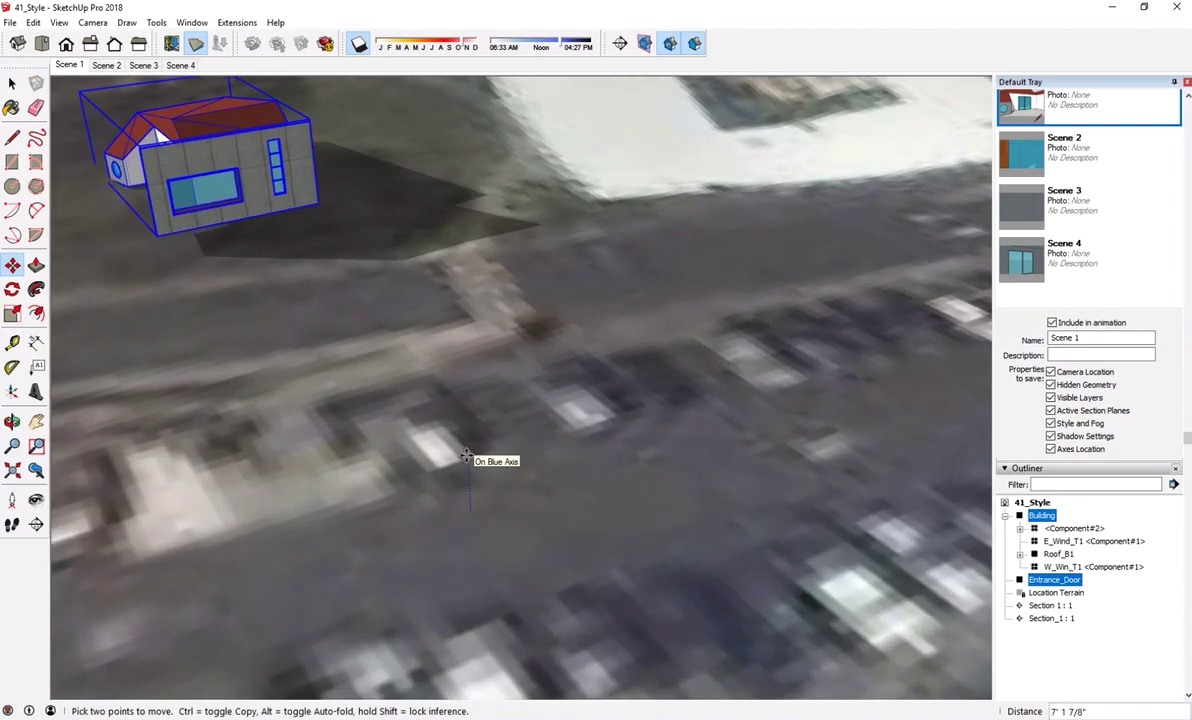
{"action": "left_click", "coordinate": [469, 457]}
Rotate the building and entrance door together about the building's lower front corner so the entrance side faces the parking lot.
{"action": "scroll", "coordinate": [479, 447], "scroll_direction": "down", "scroll_amount": 6}
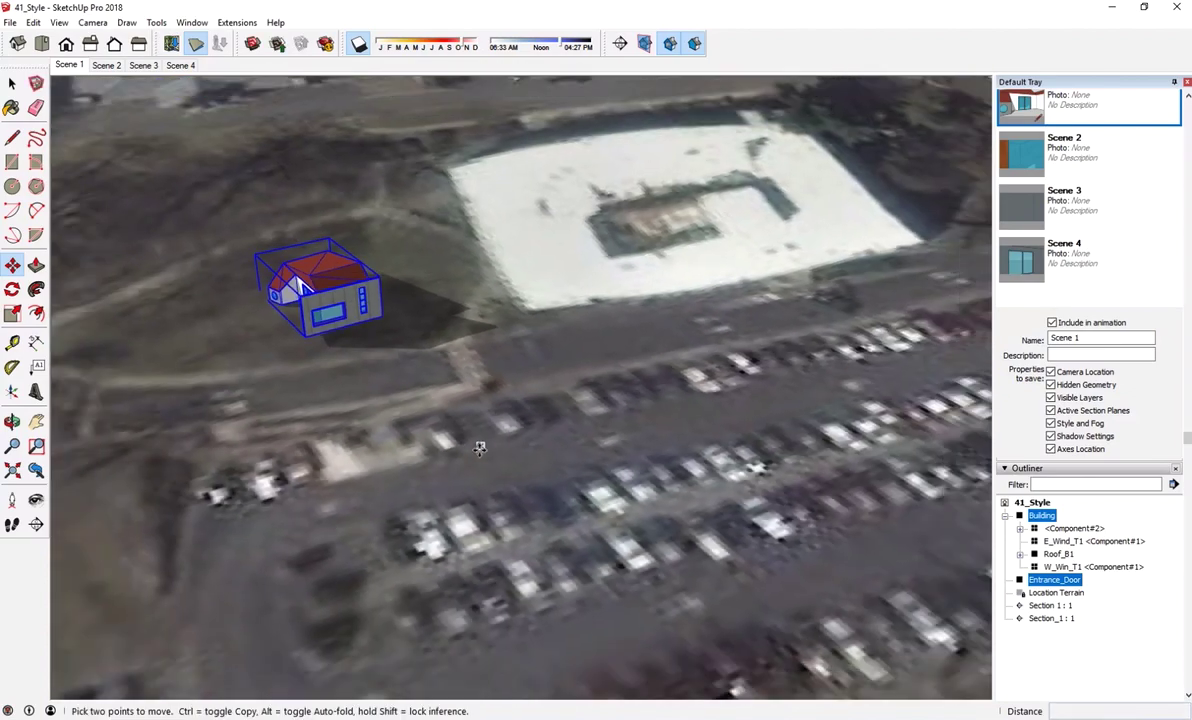
{"action": "middle_click_drag", "start_coordinate": [427, 479], "coordinate": [409, 503]}
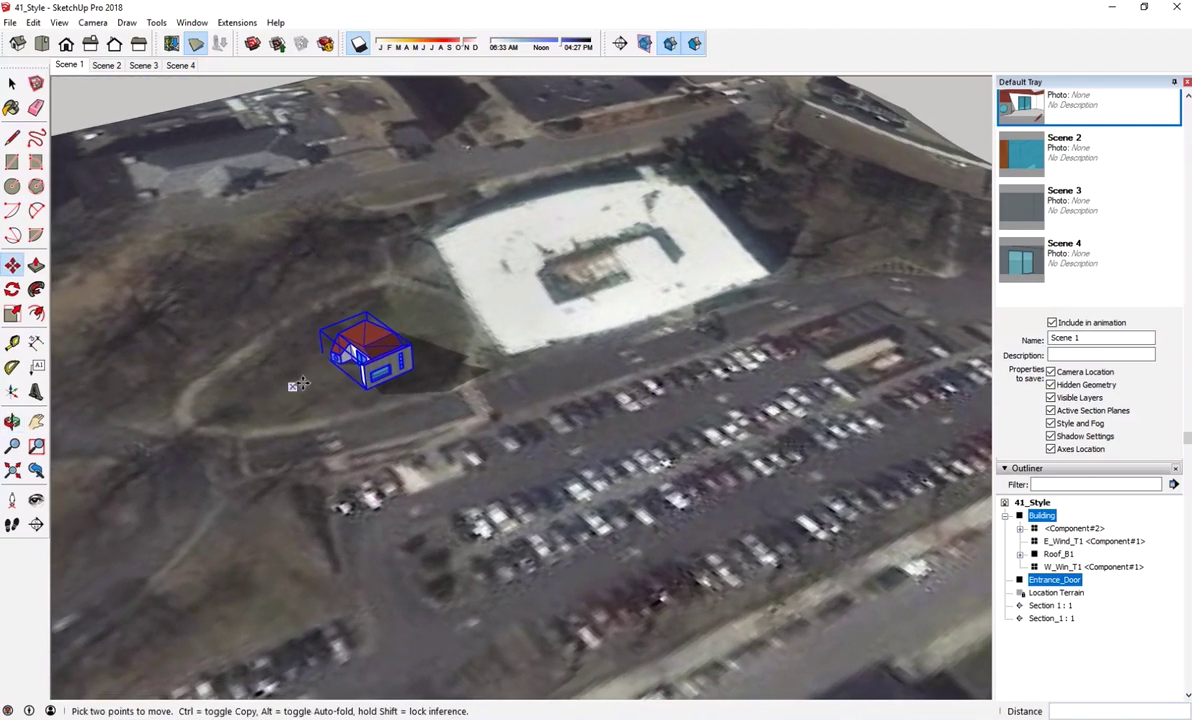
{"action": "left_click", "coordinate": [13, 290]}
{"action": "scroll", "coordinate": [345, 358], "scroll_direction": "up", "scroll_amount": 7}
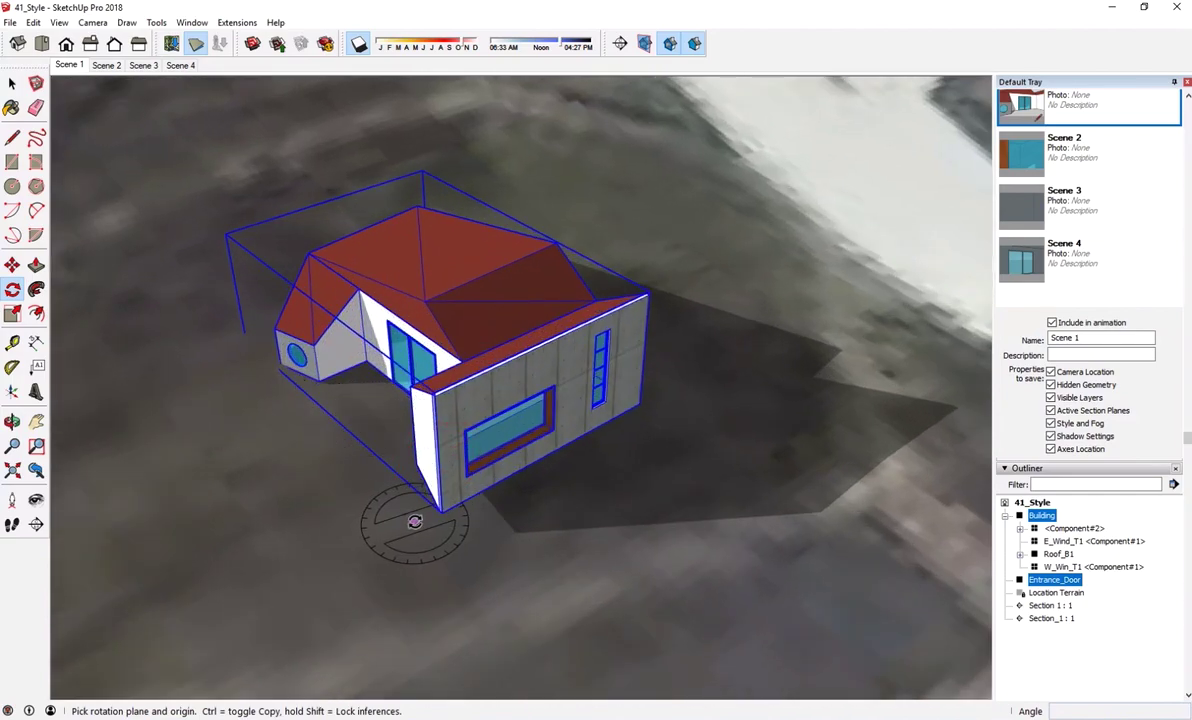
{"action": "scroll", "coordinate": [400, 500], "scroll_direction": "down", "scroll_amount": 9}
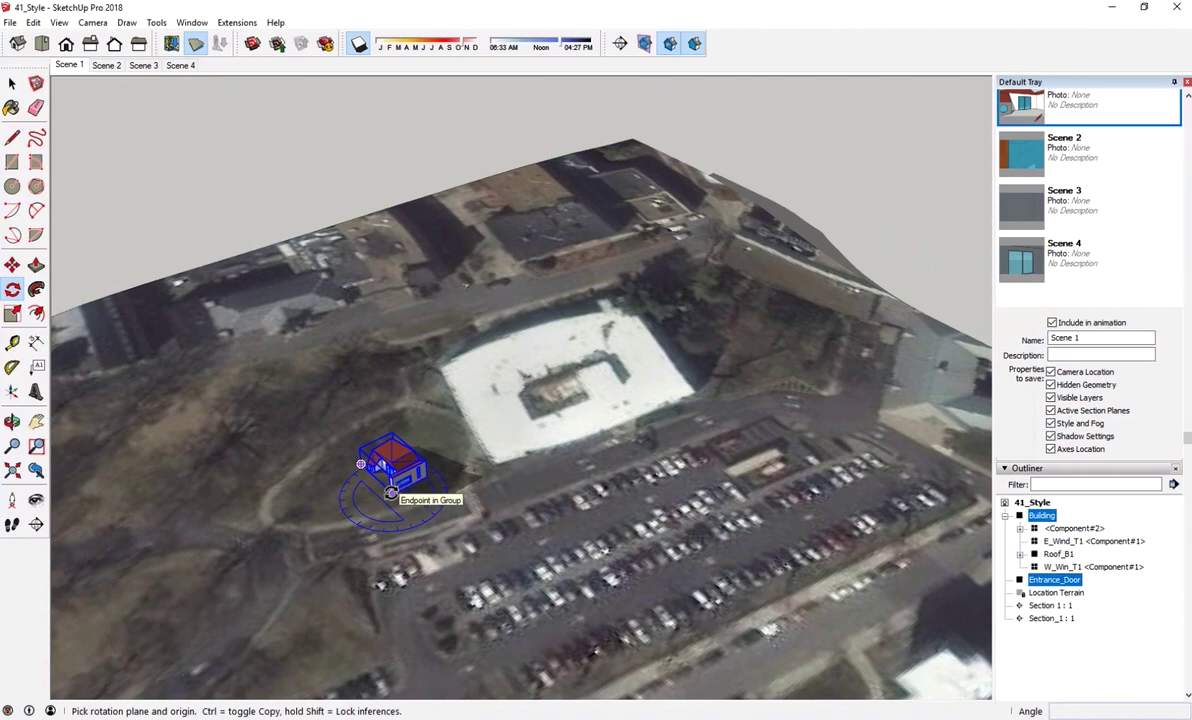
{"action": "scroll", "coordinate": [390, 493], "scroll_direction": "up", "scroll_amount": 6}
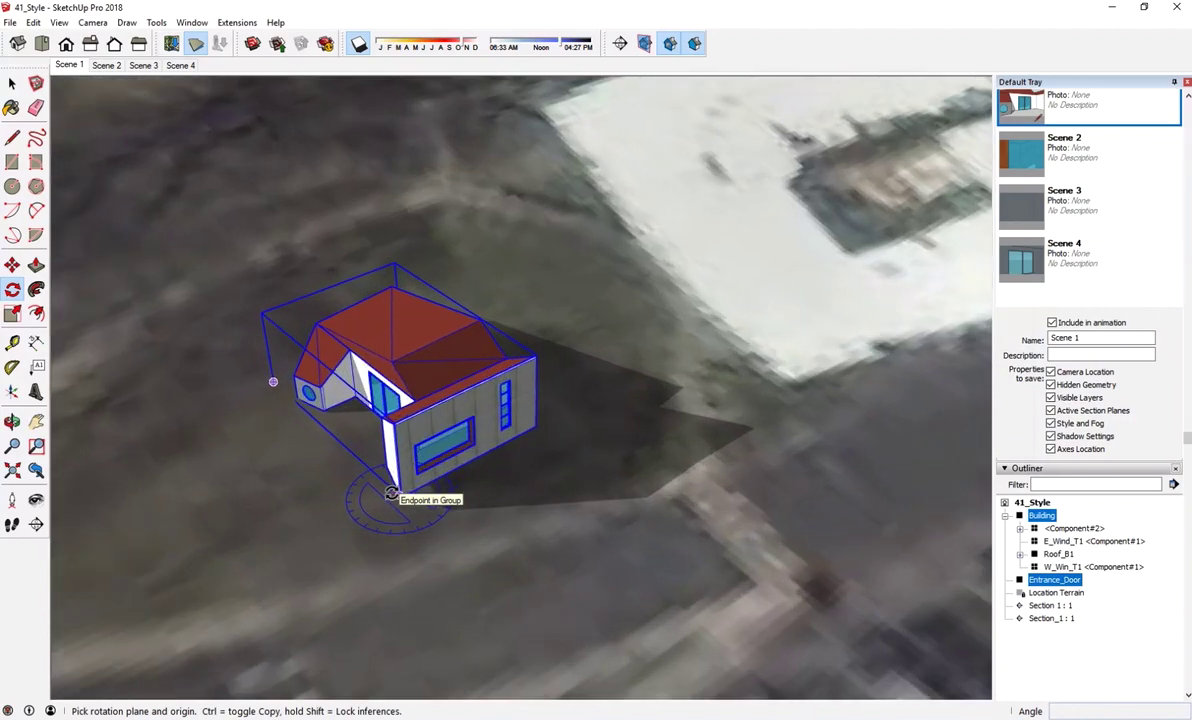
{"action": "left_click_drag", "start_coordinate": [391, 492], "coordinate": [455, 485]}
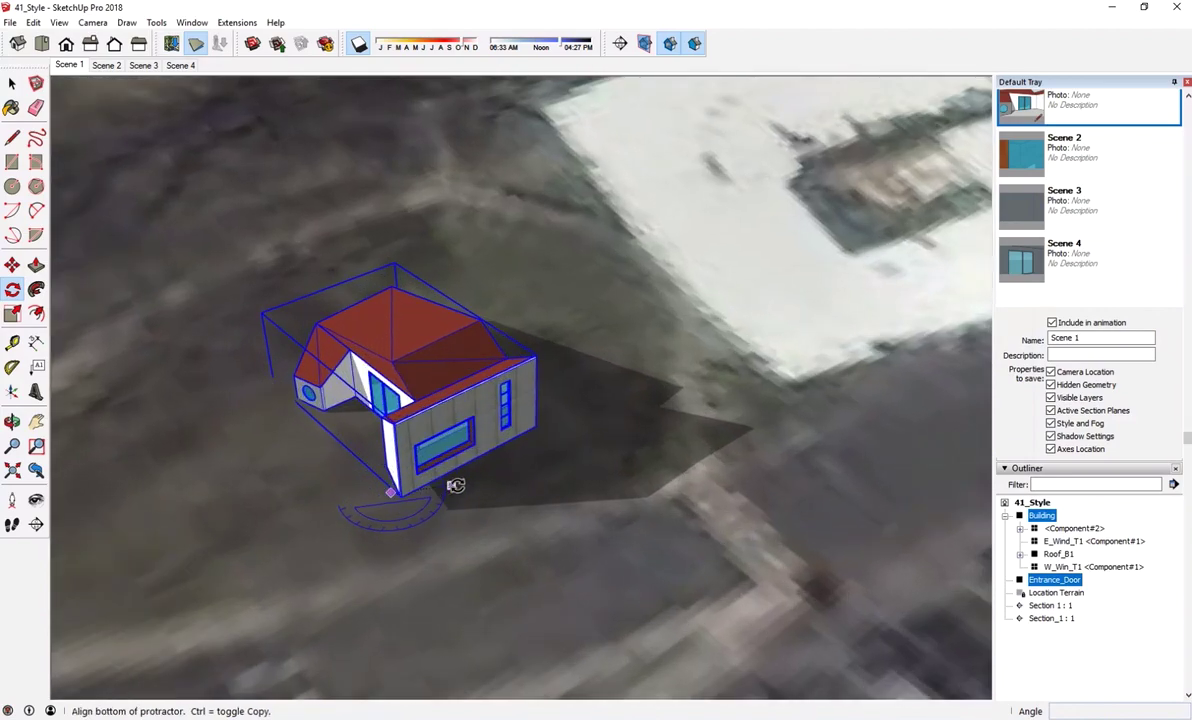
{"action": "left_click", "coordinate": [525, 432]}
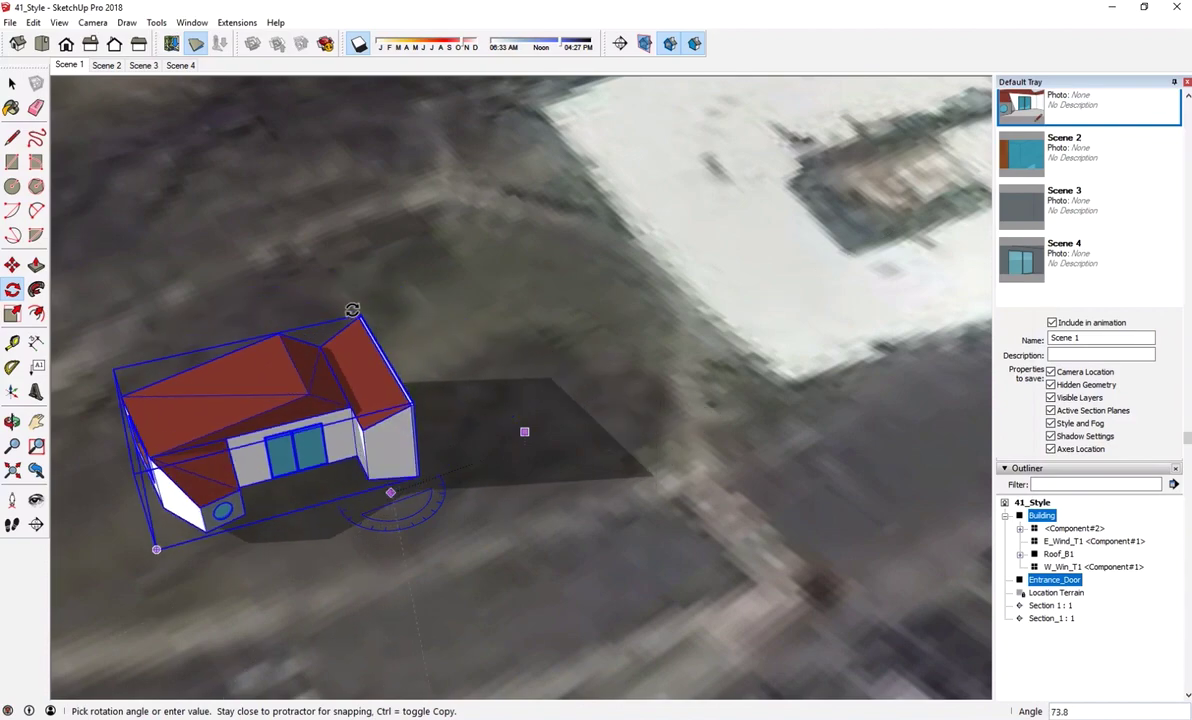
{"action": "left_click", "coordinate": [270, 293]}
Examine how the rotated building sits on the terrain, from close up and from a low angle.
{"action": "scroll", "coordinate": [474, 324], "scroll_direction": "down", "scroll_amount": 8}
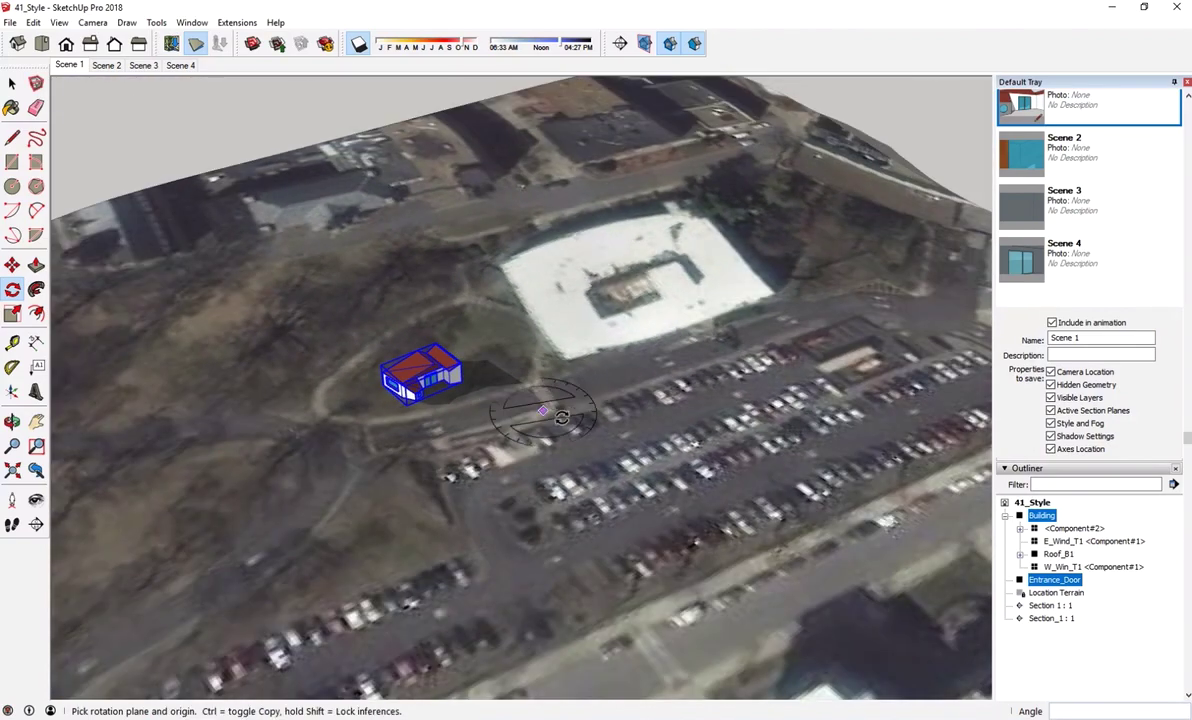
{"action": "scroll", "coordinate": [466, 394], "scroll_direction": "up", "scroll_amount": 8}
{"action": "scroll", "coordinate": [468, 420], "scroll_direction": "up", "scroll_amount": 2}
{"action": "scroll", "coordinate": [490, 460], "scroll_direction": "down", "scroll_amount": 7}
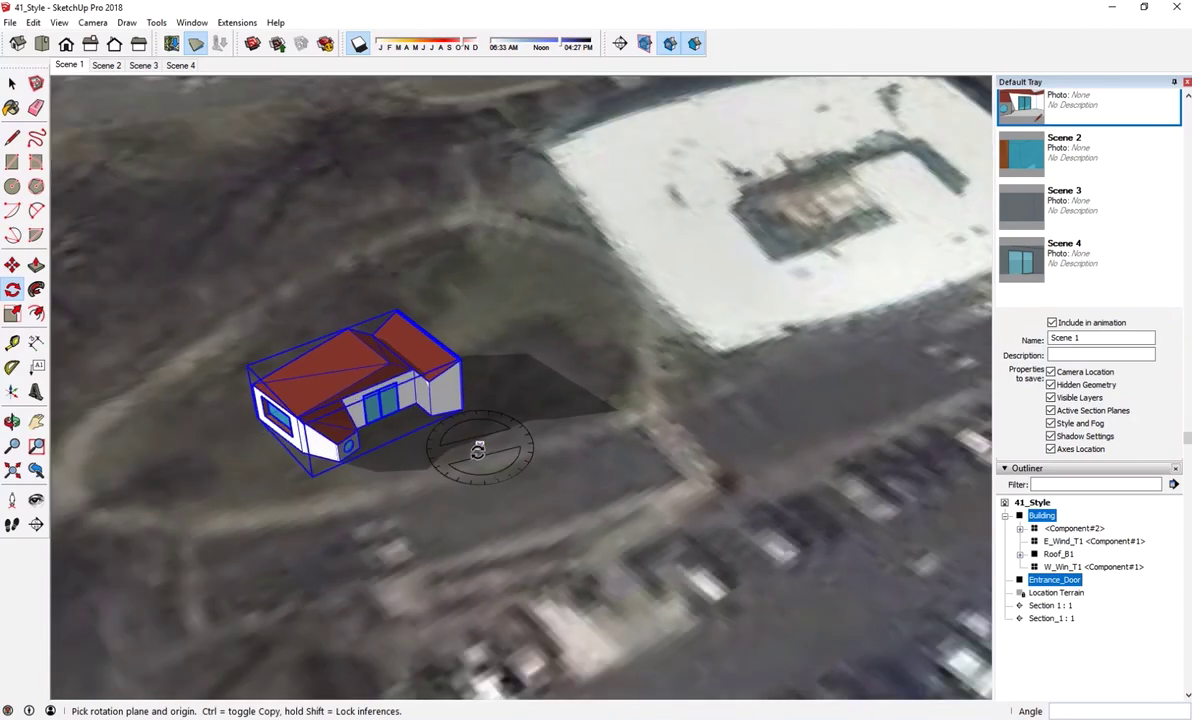
{"action": "middle_click_drag", "start_coordinate": [545, 520], "coordinate": [440, 380]}
{"action": "scroll", "coordinate": [440, 380], "scroll_direction": "up", "scroll_amount": 6}
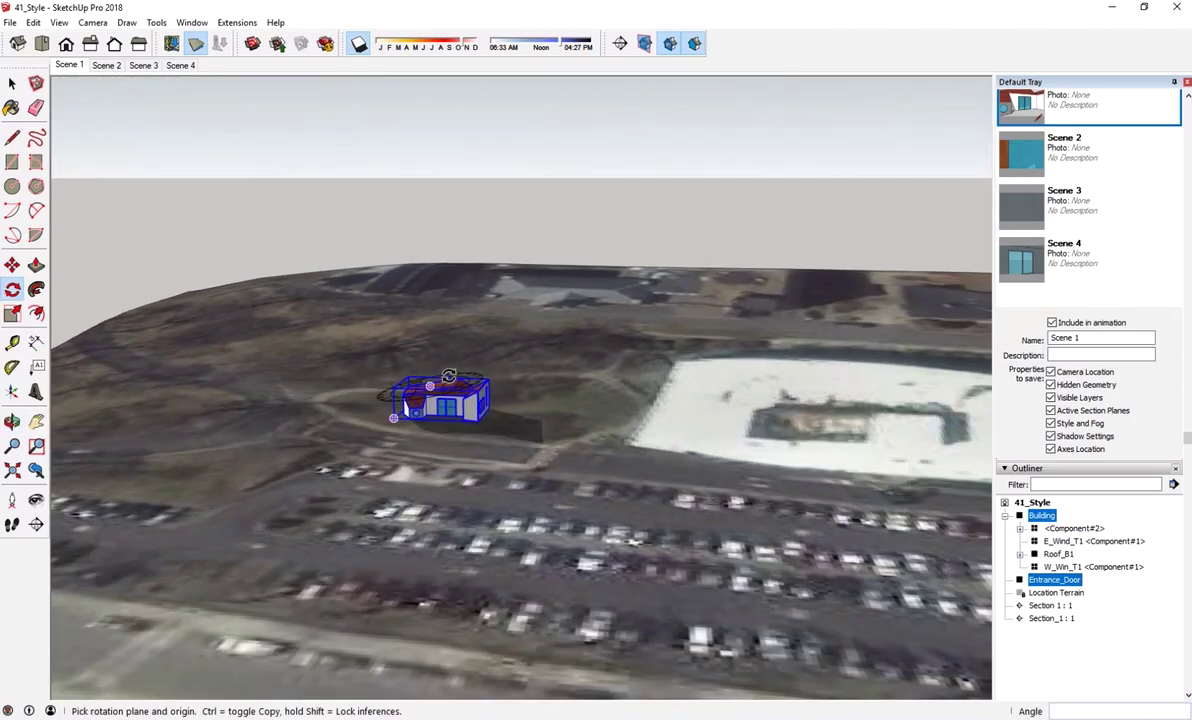
{"action": "middle_click_drag", "start_coordinate": [505, 650], "coordinate": [493, 287]}
{"action": "scroll", "coordinate": [386, 513], "scroll_direction": "down", "scroll_amount": 10}
{"action": "key", "text": "space"}
{"action": "scroll", "coordinate": [402, 268], "scroll_direction": "down", "scroll_amount": 4}
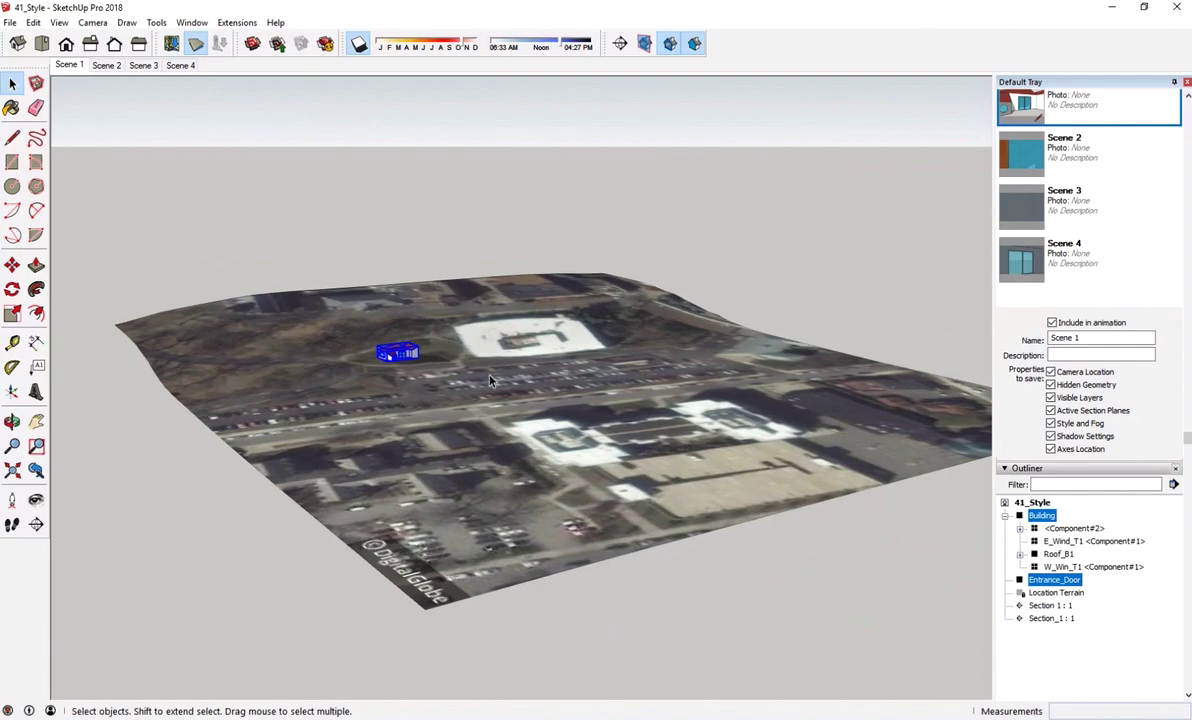
Examine the whole site from several angles, including the parking lot, the adjacent road and the lot's edge at the terrain border.
{"action": "mouse_move", "coordinate": [490, 380]}
{"action": "middle_mouse_down"}
{"action": "mouse_move", "coordinate": [372, 434]}
{"action": "mouse_move", "coordinate": [489, 457]}
{"action": "mouse_move", "coordinate": [656, 450]}
{"action": "mouse_move", "coordinate": [425, 494]}
{"action": "mouse_move", "coordinate": [500, 519]}
{"action": "middle_mouse_up"}
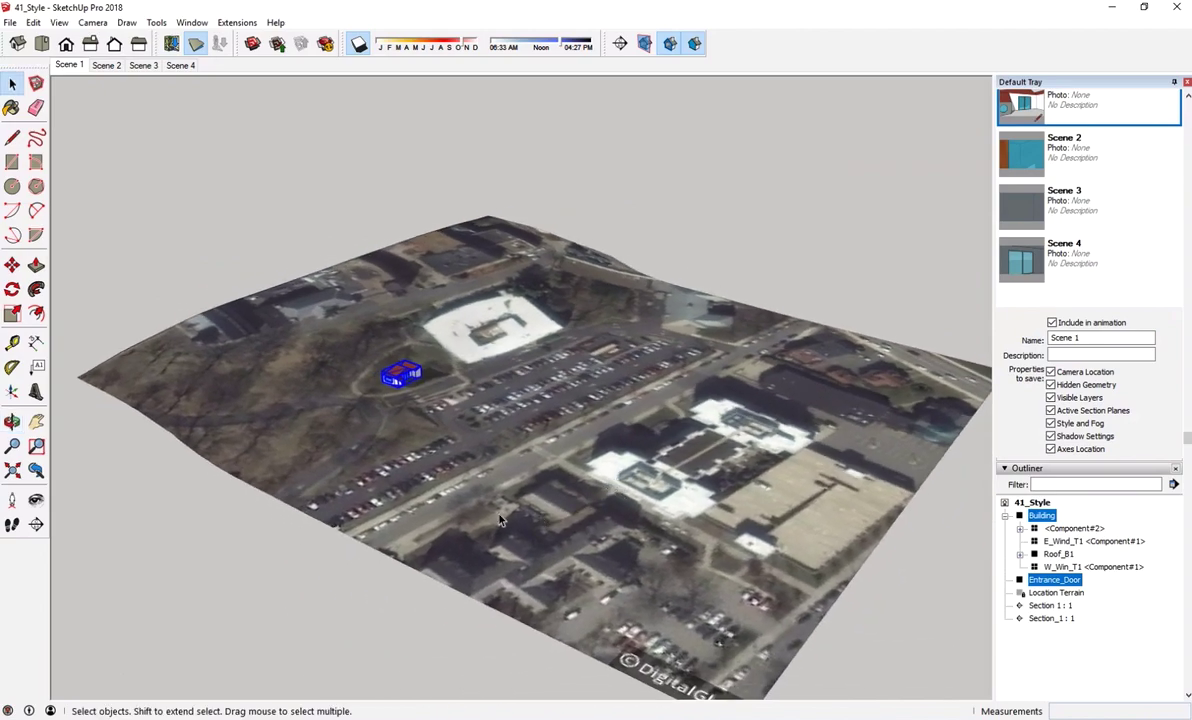
{"action": "middle_click_drag", "start_coordinate": [745, 510], "coordinate": [476, 476]}
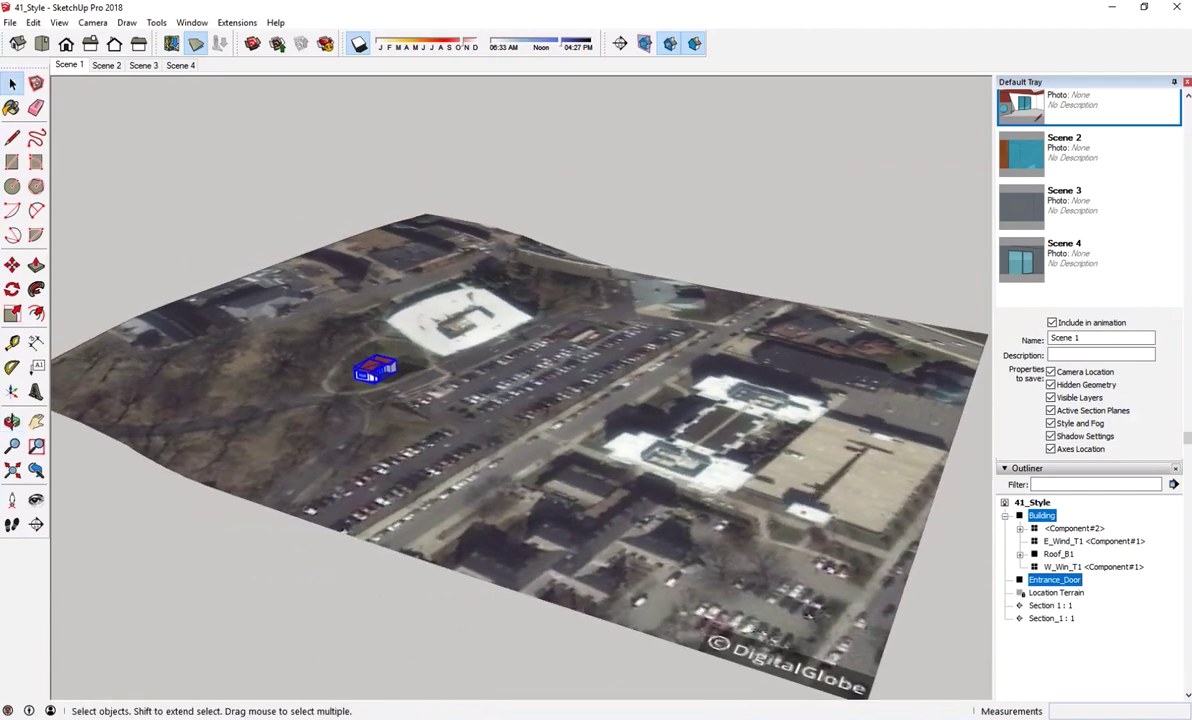
{"action": "middle_click_drag", "start_coordinate": [568, 388], "coordinate": [661, 473]}
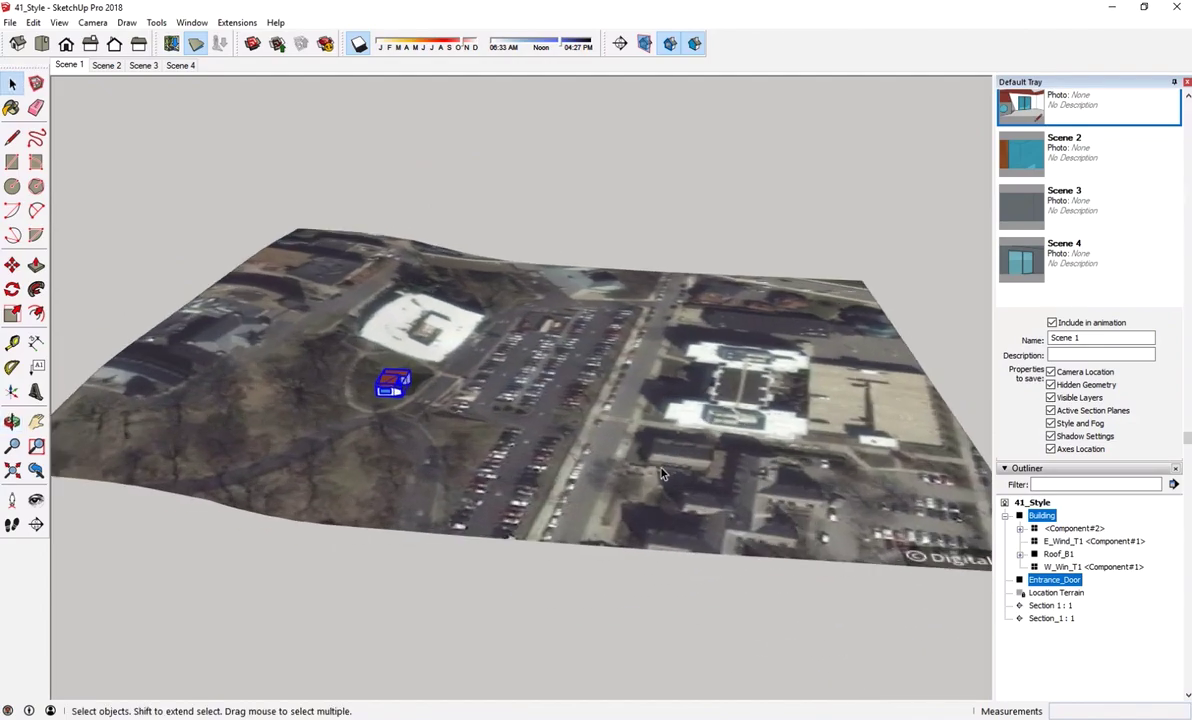
{"action": "scroll", "coordinate": [655, 473], "scroll_direction": "up", "scroll_amount": 3}
{"action": "scroll", "coordinate": [625, 474], "scroll_direction": "down", "scroll_amount": 4}
{"action": "scroll", "coordinate": [502, 539], "scroll_direction": "up", "scroll_amount": 5}
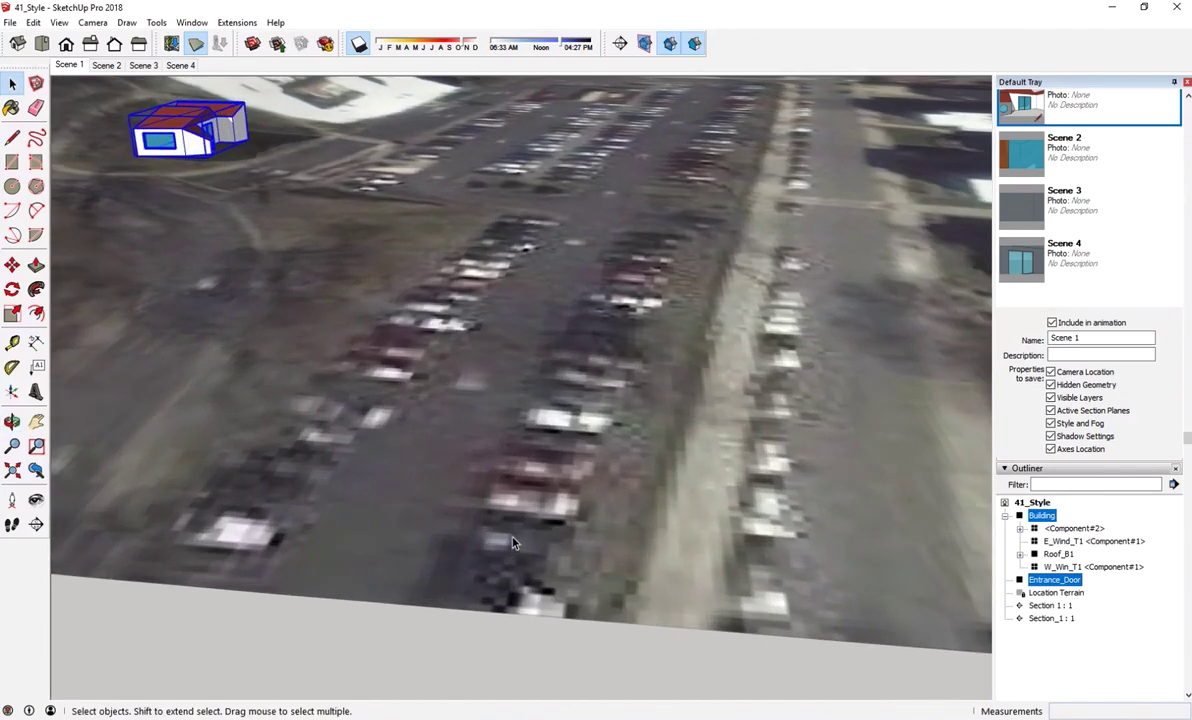
{"action": "scroll", "coordinate": [521, 553], "scroll_direction": "down", "scroll_amount": 2}
{"action": "scroll", "coordinate": [521, 553], "scroll_direction": "down", "scroll_amount": 4}
{"action": "middle_click_drag", "start_coordinate": [534, 460], "coordinate": [490, 600]}
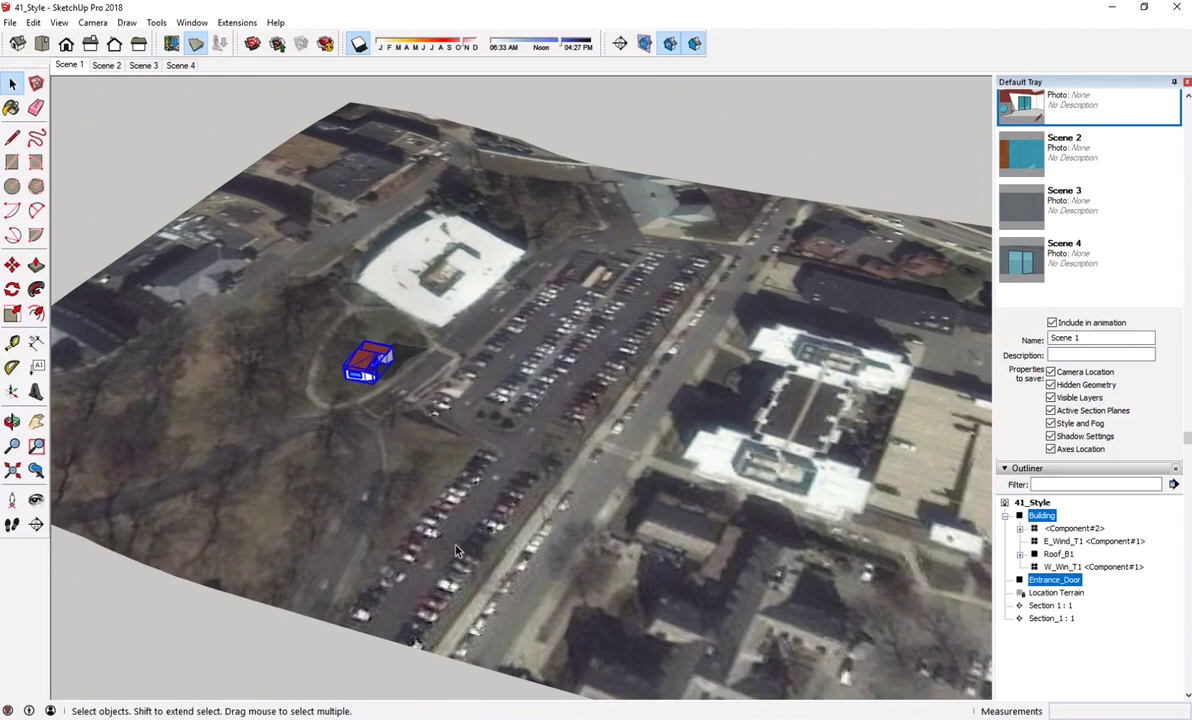
{"action": "scroll", "coordinate": [455, 550], "scroll_direction": "down", "scroll_amount": 4}
{"action": "mouse_move", "coordinate": [327, 579]}
{"action": "middle_mouse_down"}
{"action": "mouse_move", "coordinate": [330, 620]}
{"action": "mouse_move", "coordinate": [327, 579]}
{"action": "middle_mouse_up"}
{"action": "scroll", "coordinate": [476, 640], "scroll_direction": "up", "scroll_amount": 4}
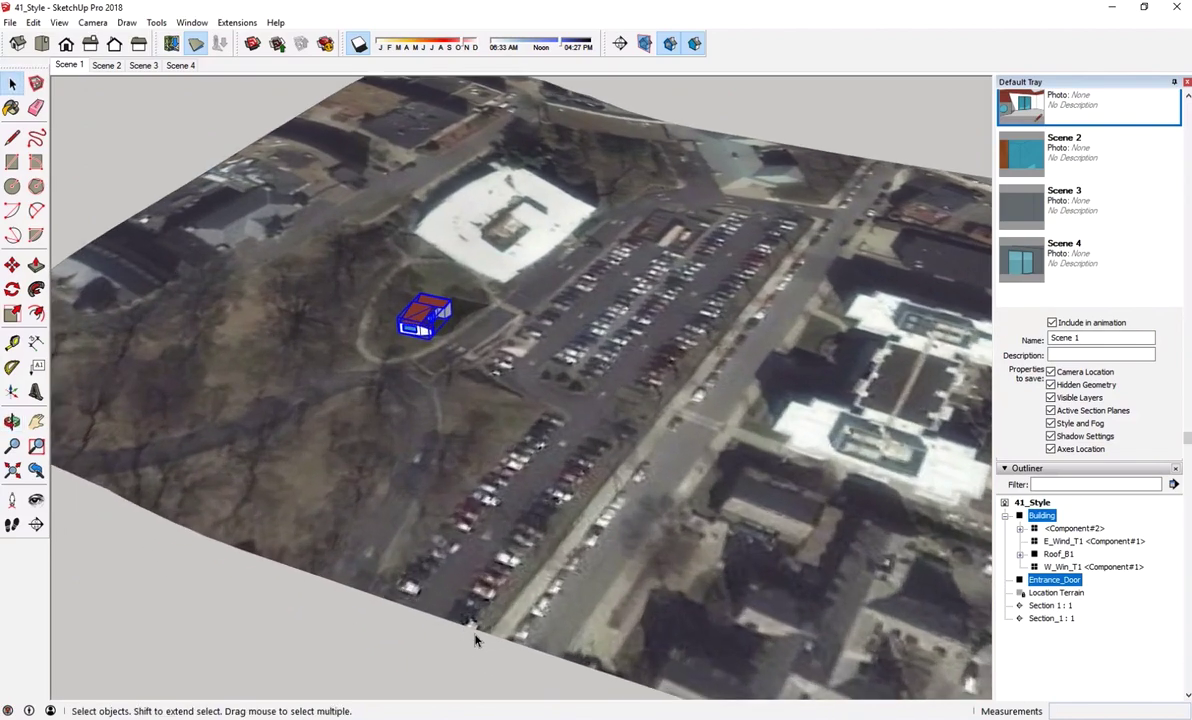
{"action": "middle_click_drag", "start_coordinate": [607, 423], "coordinate": [404, 433]}
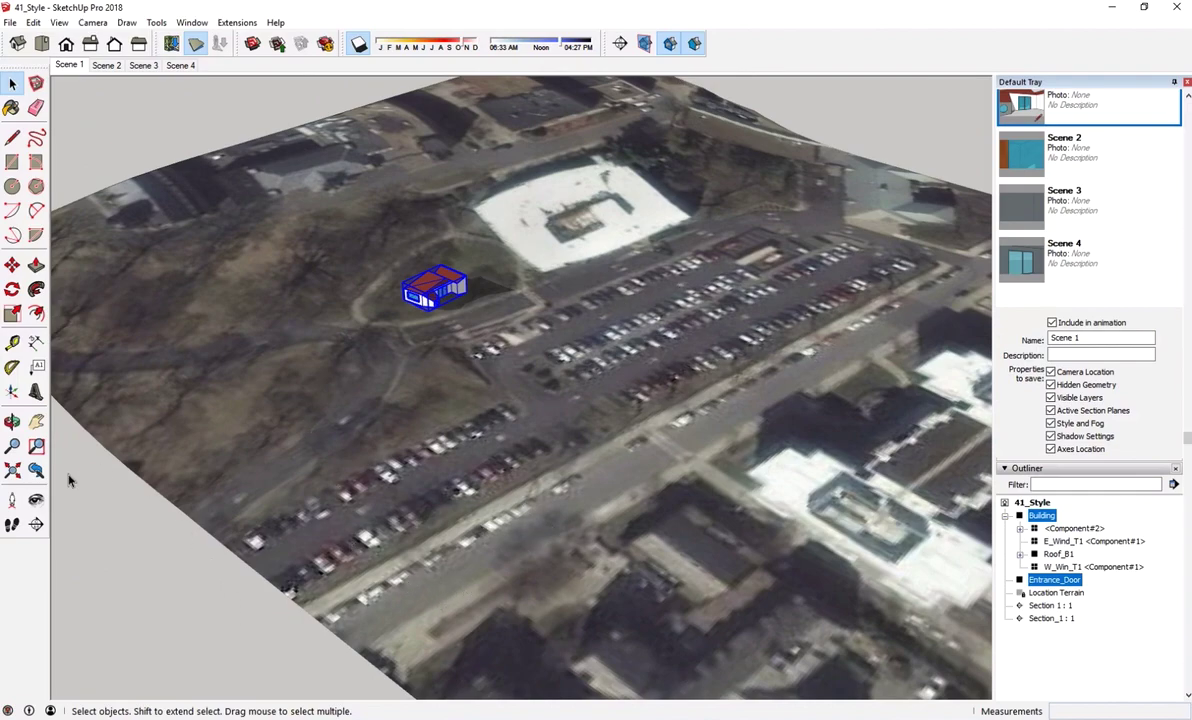
Trace the parking lot's edge nearest the building with two connected lines, starting at the terrain border and turning toward the building.
{"action": "left_click", "coordinate": [12, 140]}
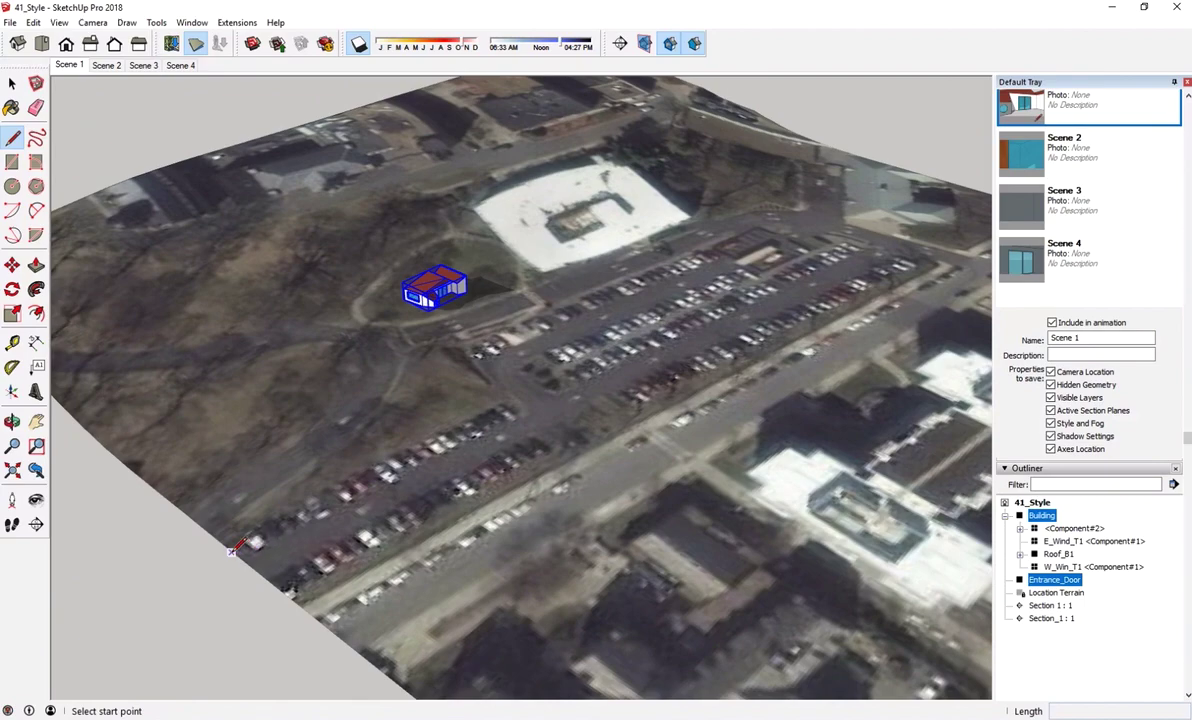
{"action": "scroll", "coordinate": [232, 549], "scroll_direction": "up", "scroll_amount": 2}
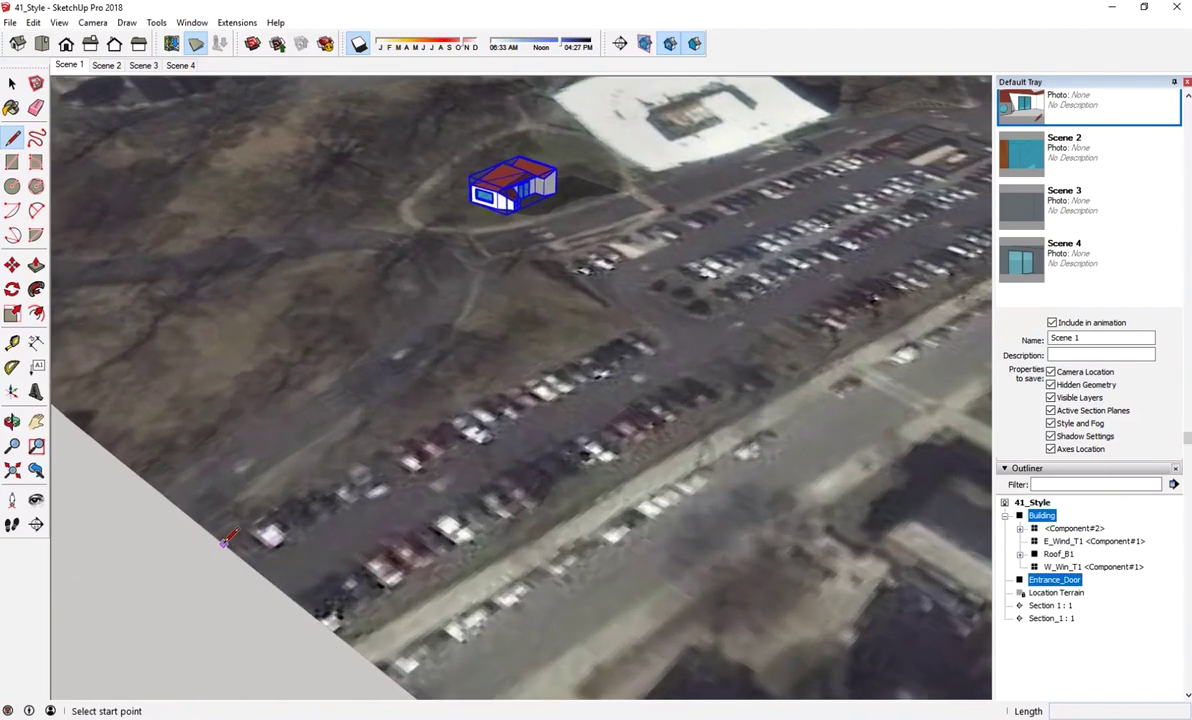
{"action": "left_click", "coordinate": [225, 543]}
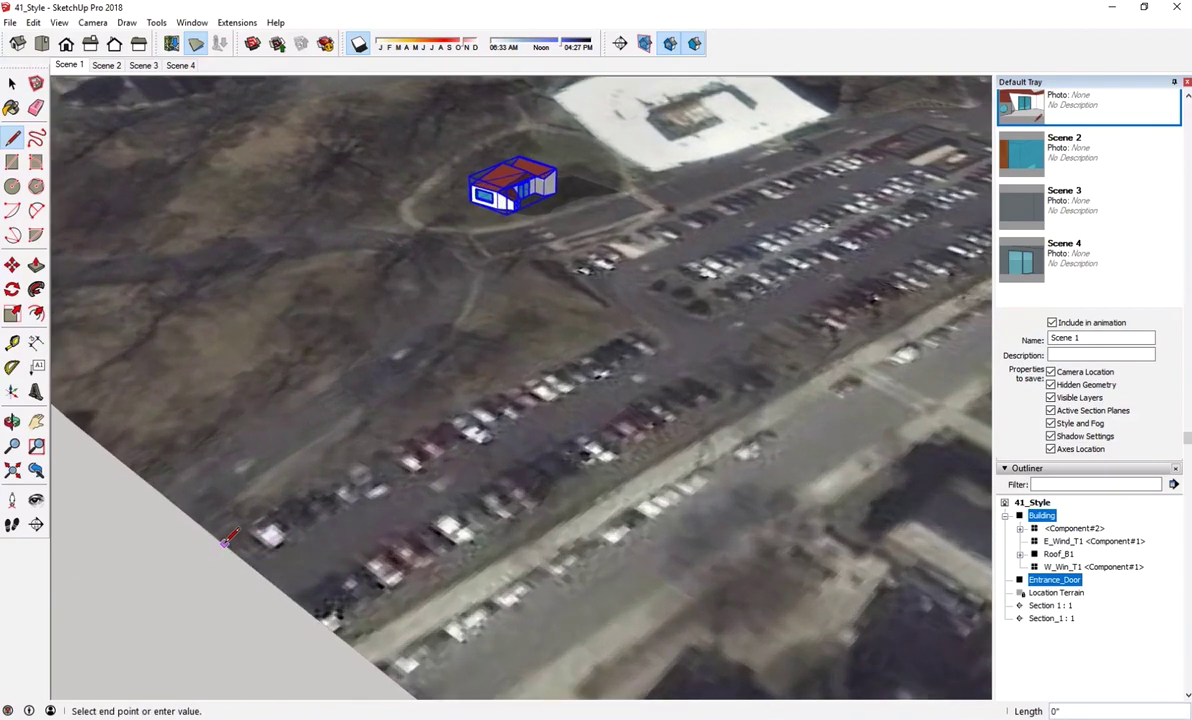
{"action": "left_click", "coordinate": [640, 320]}
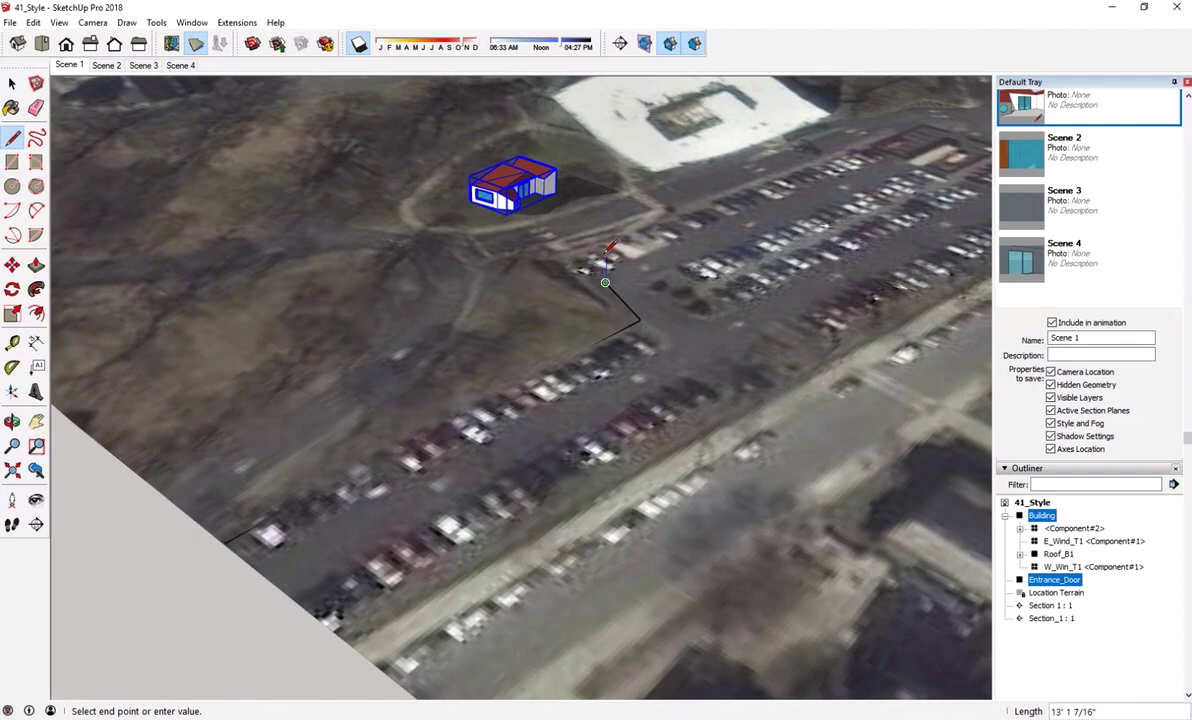
{"action": "scroll", "coordinate": [605, 256], "scroll_direction": "up", "scroll_amount": 5}
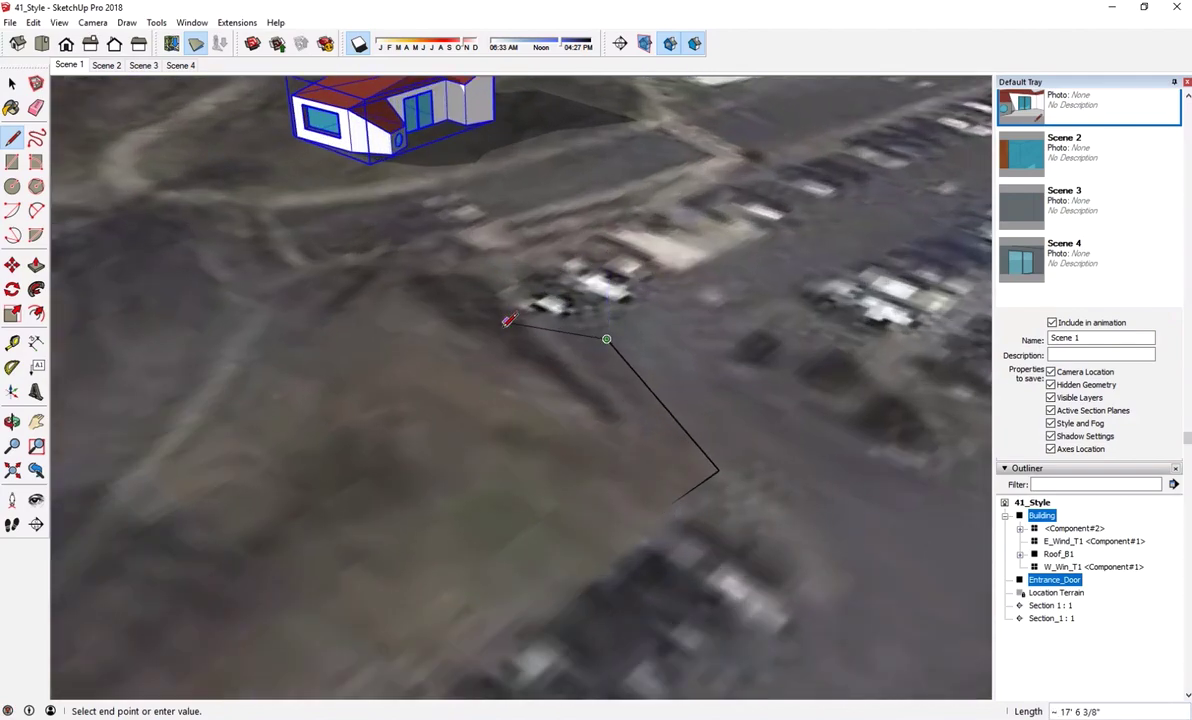
{"action": "scroll", "coordinate": [508, 320], "scroll_direction": "down", "scroll_amount": 5}
{"action": "key", "text": "space"}
{"action": "scroll", "coordinate": [864, 187], "scroll_direction": "up", "scroll_amount": 3}
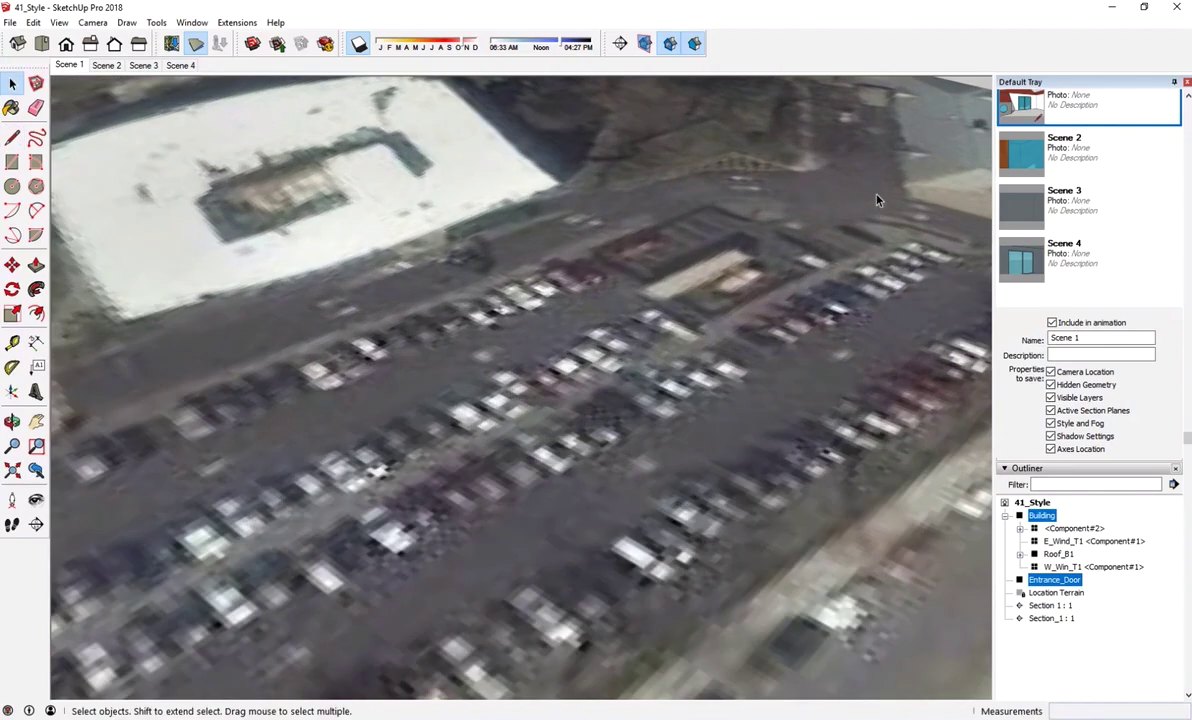
{"action": "scroll", "coordinate": [816, 190], "scroll_direction": "down", "scroll_amount": 6}
{"action": "scroll", "coordinate": [595, 342], "scroll_direction": "up", "scroll_amount": 3}
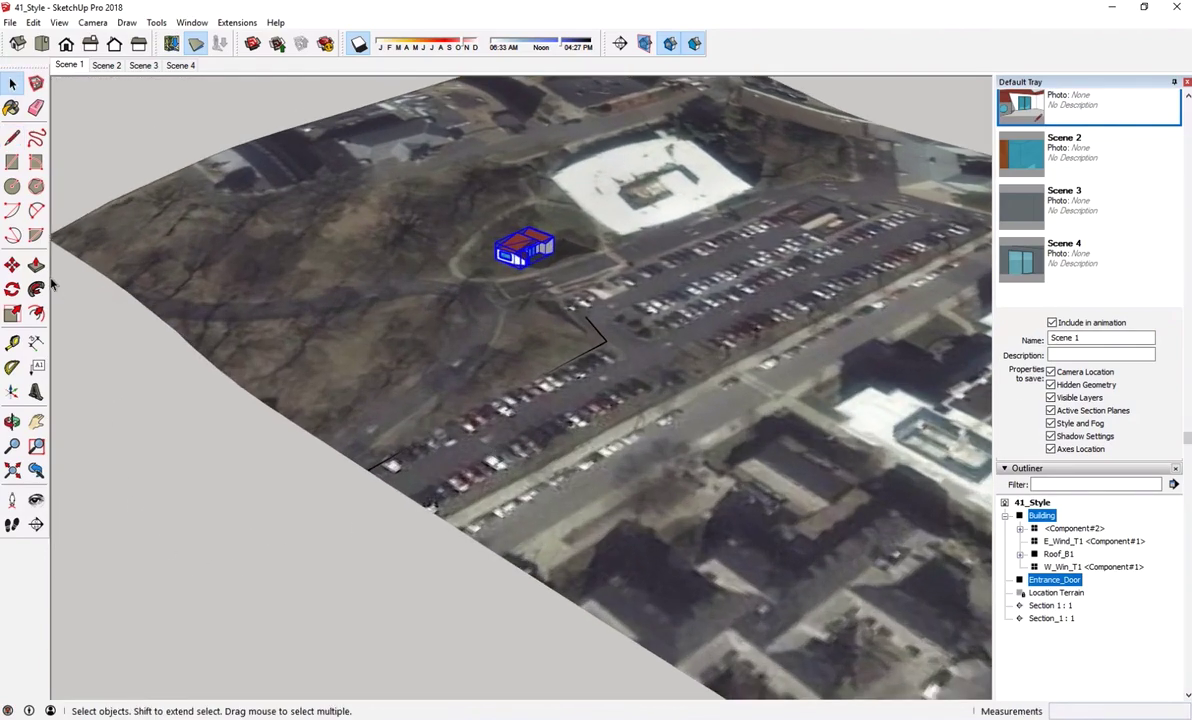
Extend the parking lot outline with lines about 60' along the terrain border, about 588' beside the road, and about 85' across the far end.
{"action": "left_click", "coordinate": [12, 137]}
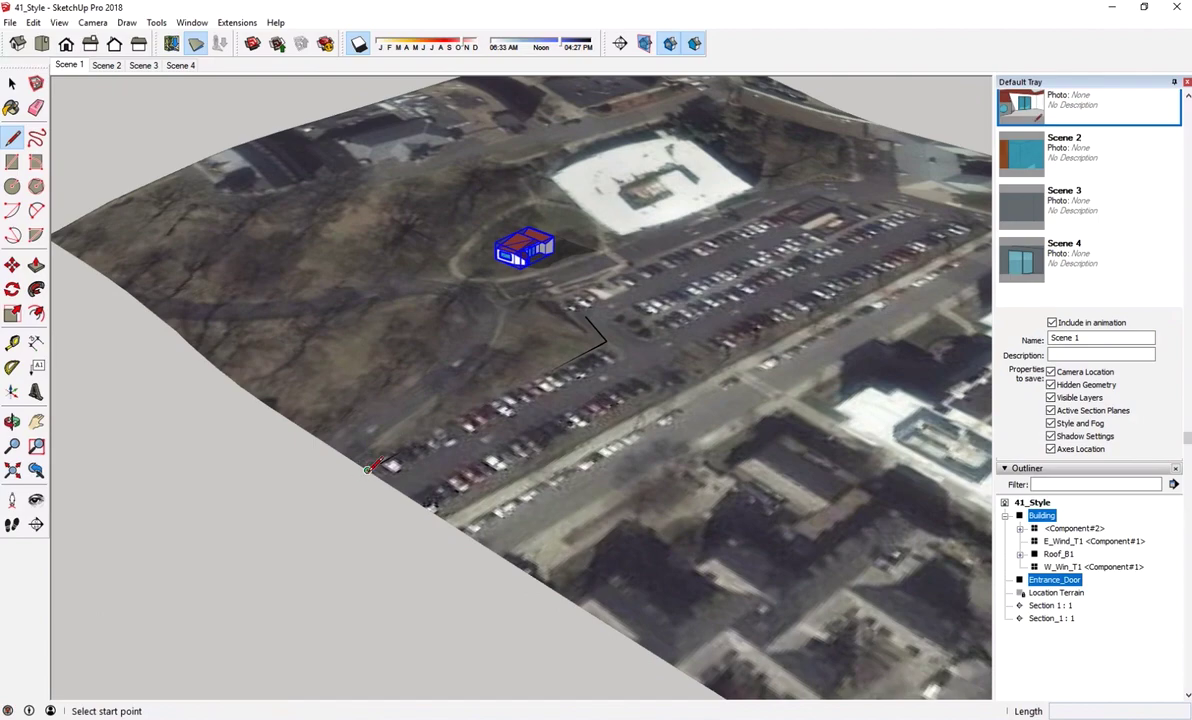
{"action": "left_click", "coordinate": [367, 469]}
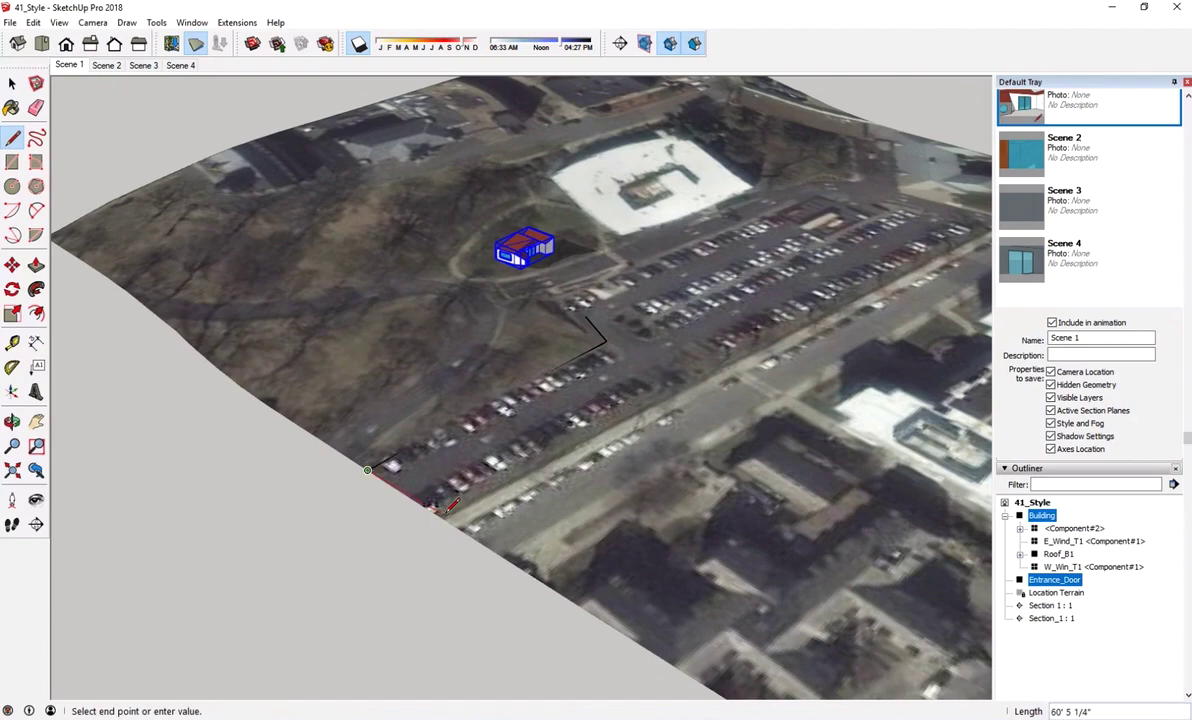
{"action": "left_click", "coordinate": [441, 510]}
{"action": "scroll", "coordinate": [910, 240], "scroll_direction": "down", "scroll_amount": 3}
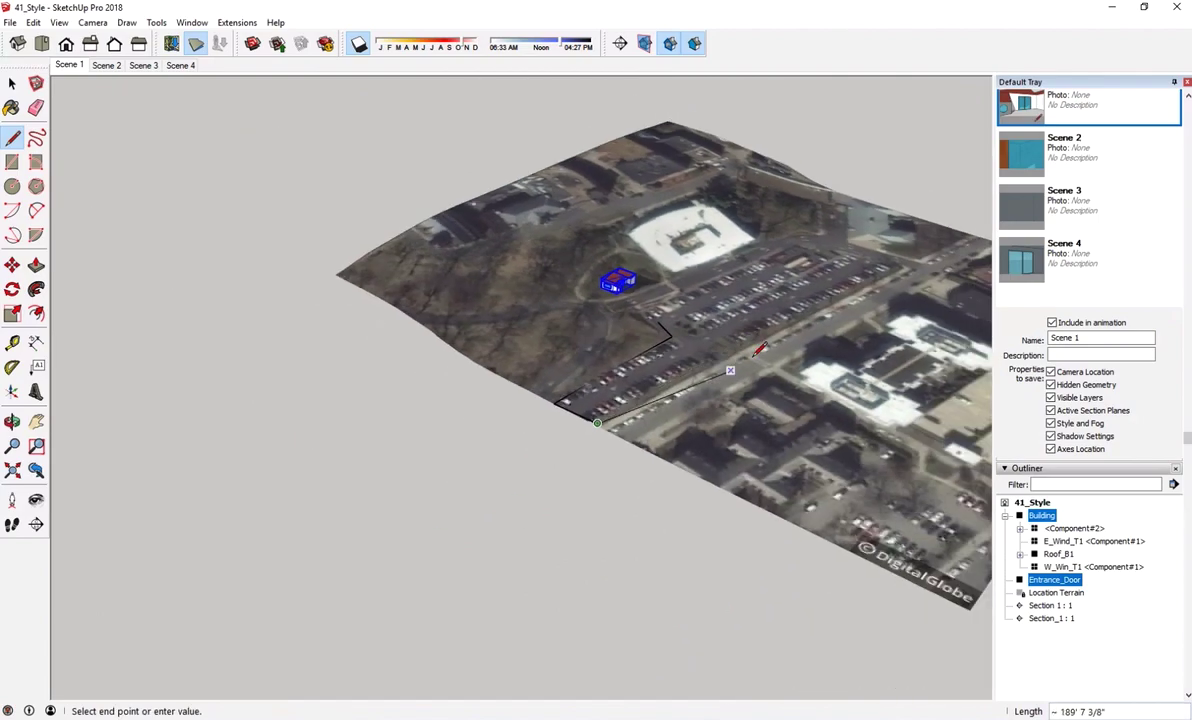
{"action": "scroll", "coordinate": [910, 240], "scroll_direction": "up", "scroll_amount": 3}
{"action": "scroll", "coordinate": [910, 240], "scroll_direction": "up", "scroll_amount": 5}
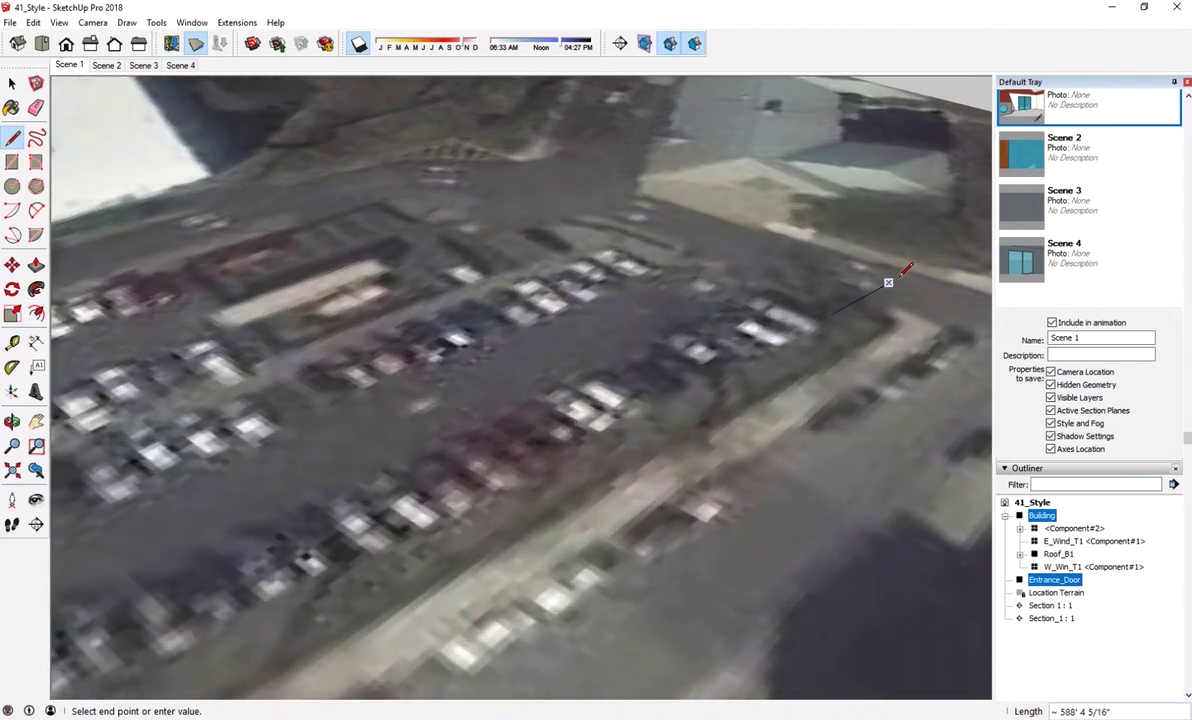
{"action": "left_click", "coordinate": [908, 268]}
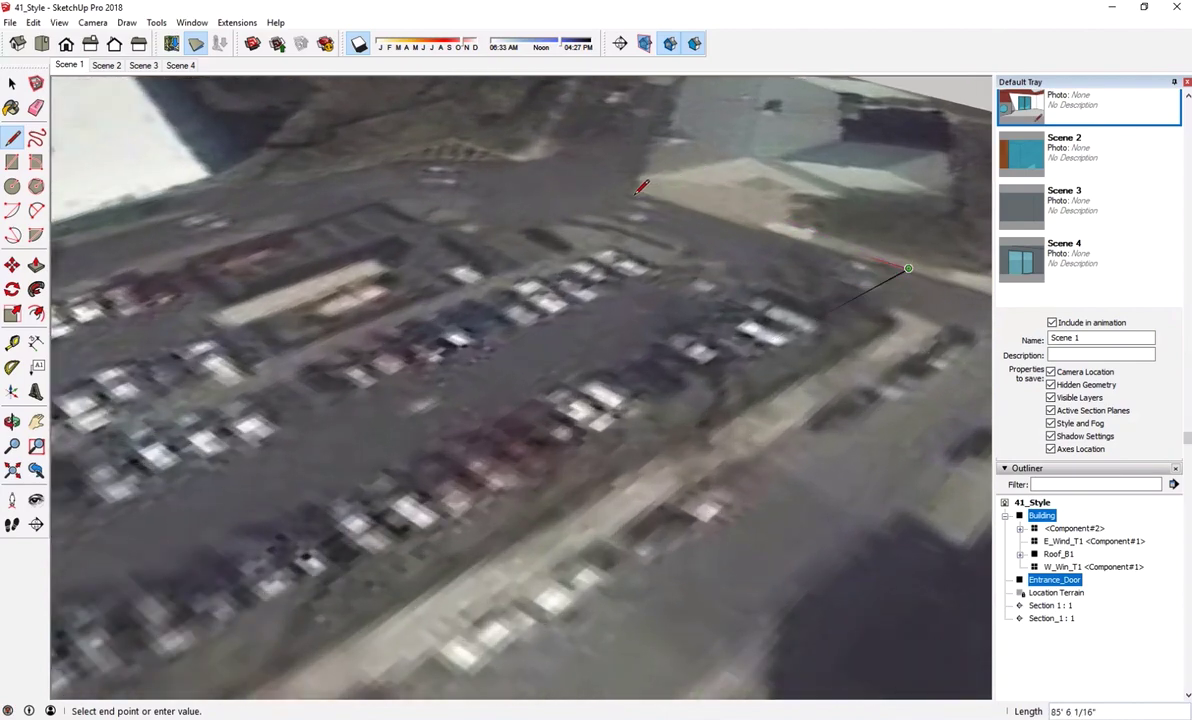
{"action": "scroll", "coordinate": [645, 190], "scroll_direction": "down", "scroll_amount": 2}
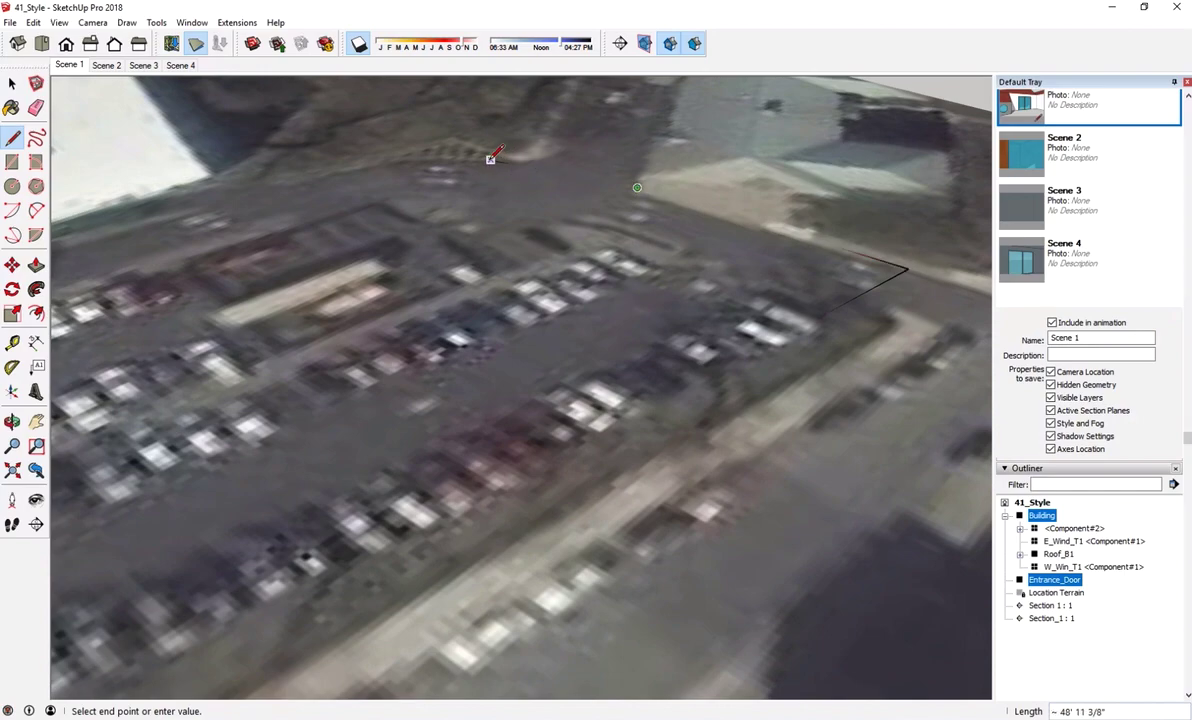
{"action": "scroll", "coordinate": [551, 208], "scroll_direction": "down", "scroll_amount": 2}
{"action": "scroll", "coordinate": [551, 208], "scroll_direction": "down", "scroll_amount": 6}
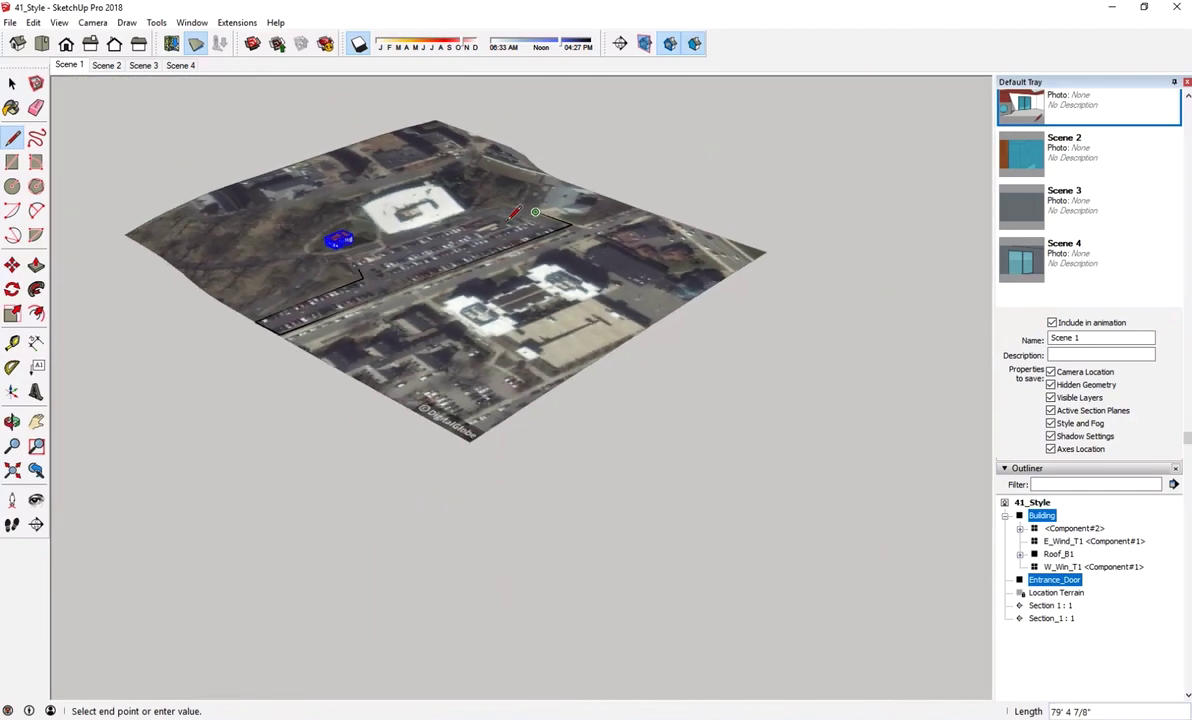
{"action": "key", "text": "Escape"}
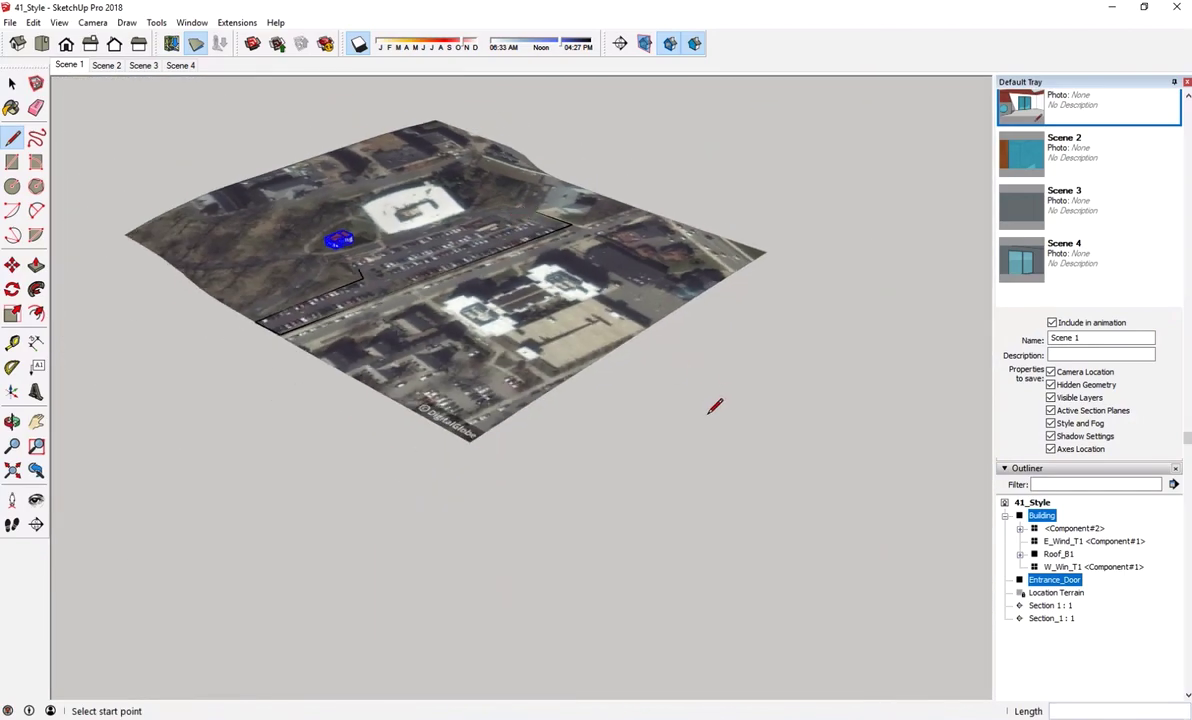
Undo all the lines traced around the parking lot.
{"action": "key", "text": "ctrl+z"}
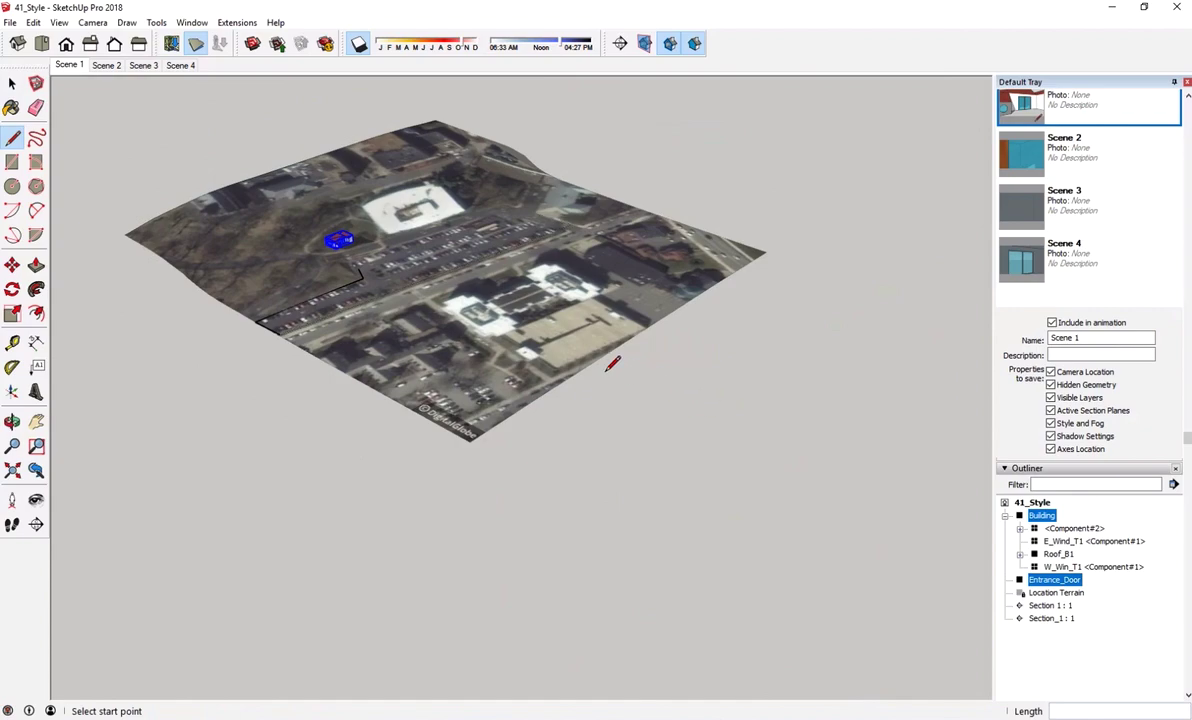
{"action": "key", "text": "ctrl+z"}
{"action": "middle_click_drag", "start_coordinate": [497, 202], "coordinate": [216, 250]}
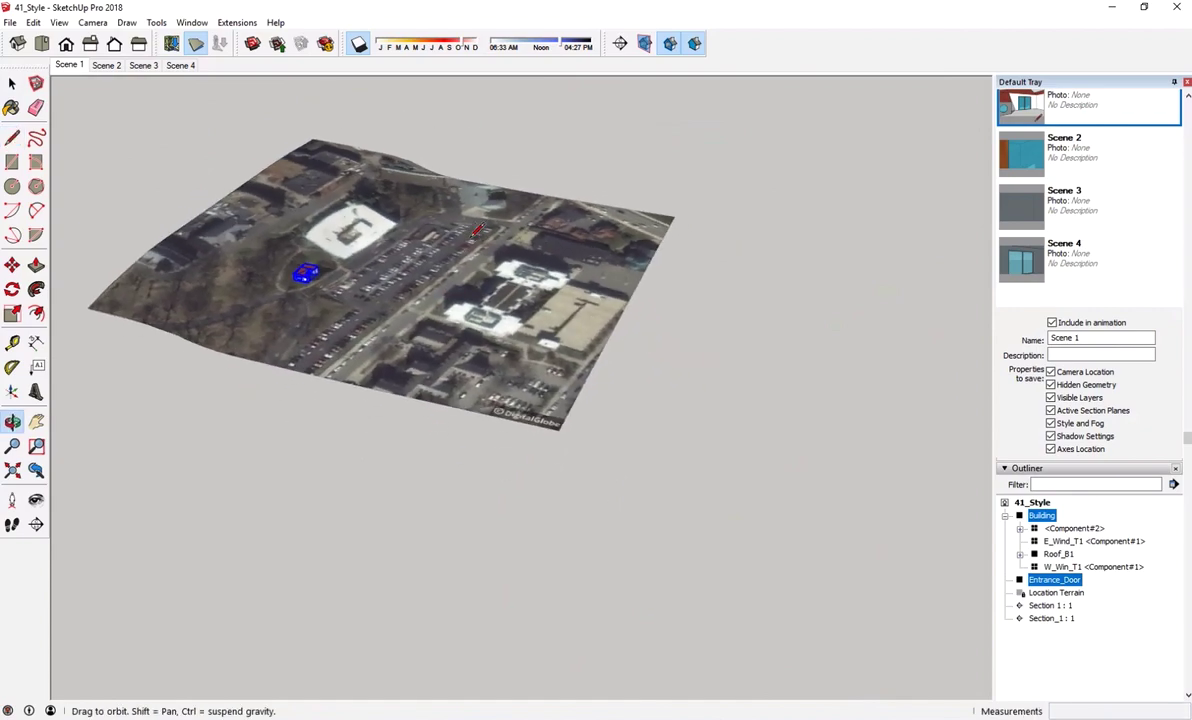
Toggle the 3D terrain off to show the flat aerial image, and switch to the top view.
{"action": "left_click", "coordinate": [196, 48]}
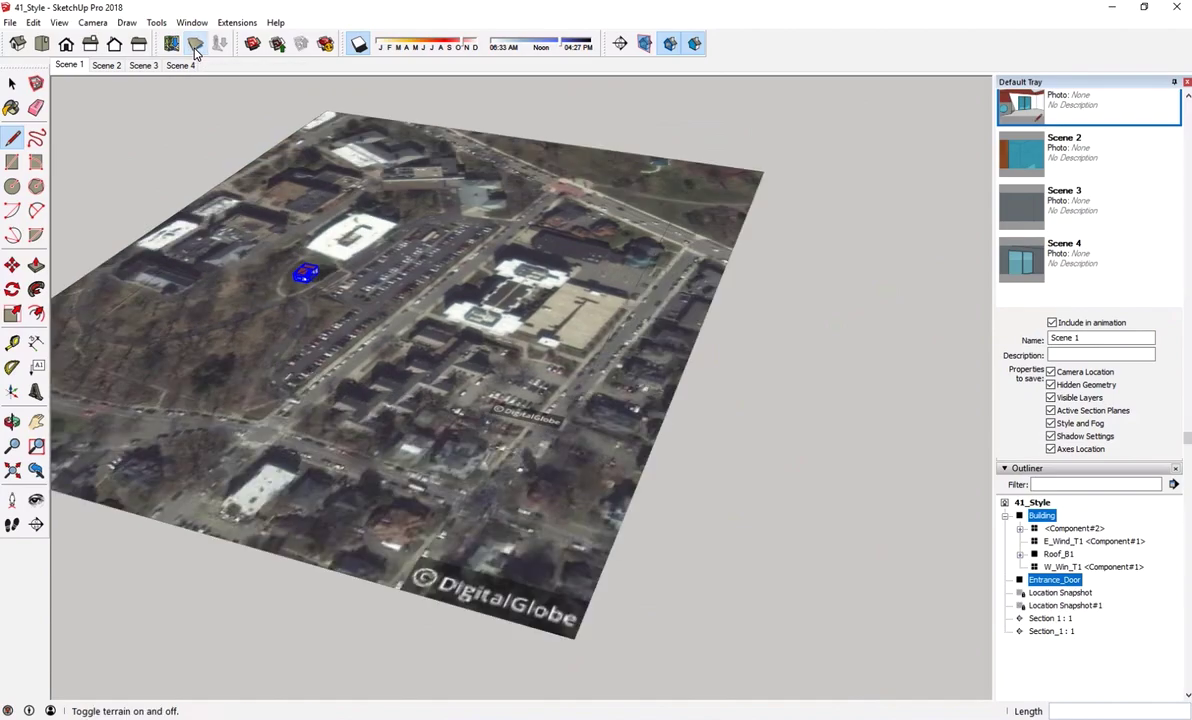
{"action": "middle_click_drag", "start_coordinate": [367, 320], "coordinate": [435, 592]}
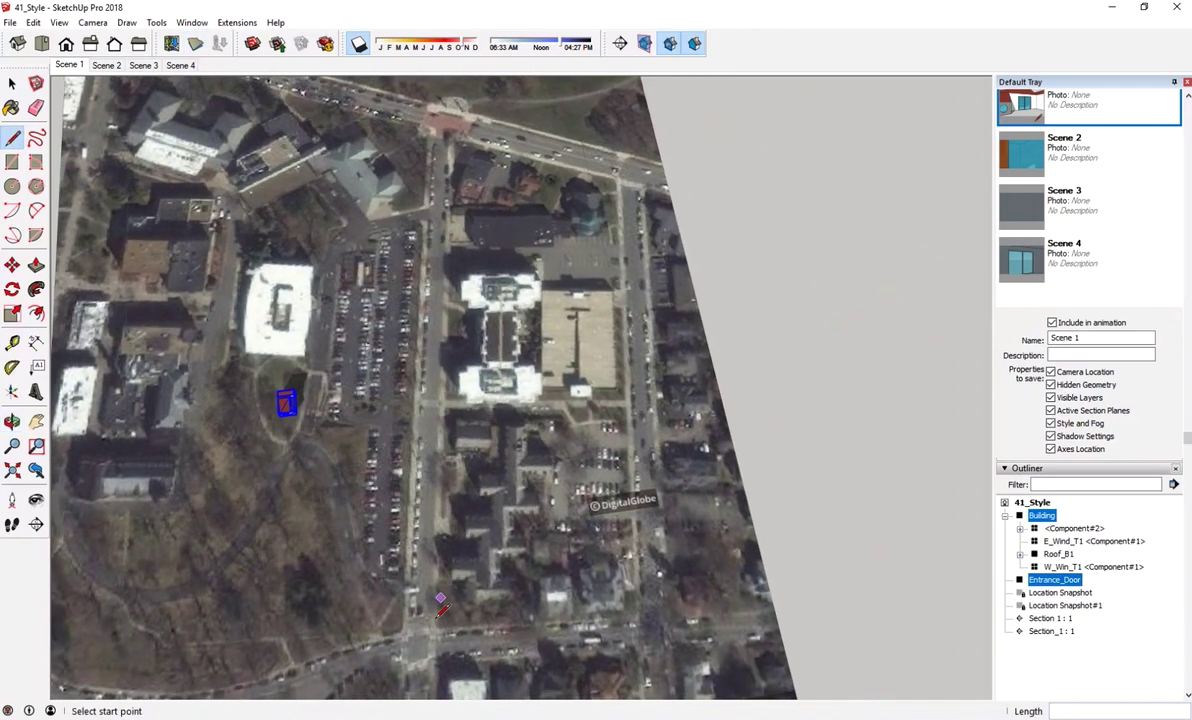
{"action": "scroll", "coordinate": [435, 605], "scroll_direction": "up", "scroll_amount": 3}
{"action": "scroll", "coordinate": [433, 608], "scroll_direction": "down", "scroll_amount": 3}
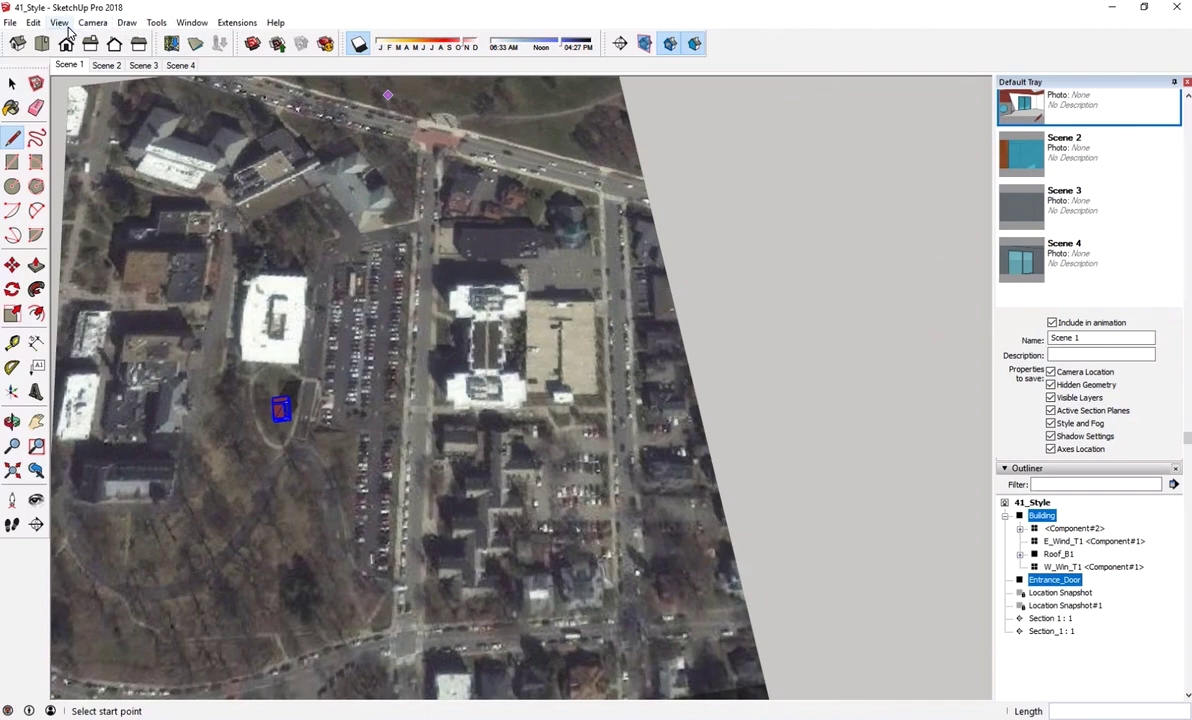
{"action": "left_click", "coordinate": [44, 46]}
{"action": "scroll", "coordinate": [500, 580], "scroll_direction": "up", "scroll_amount": 3}
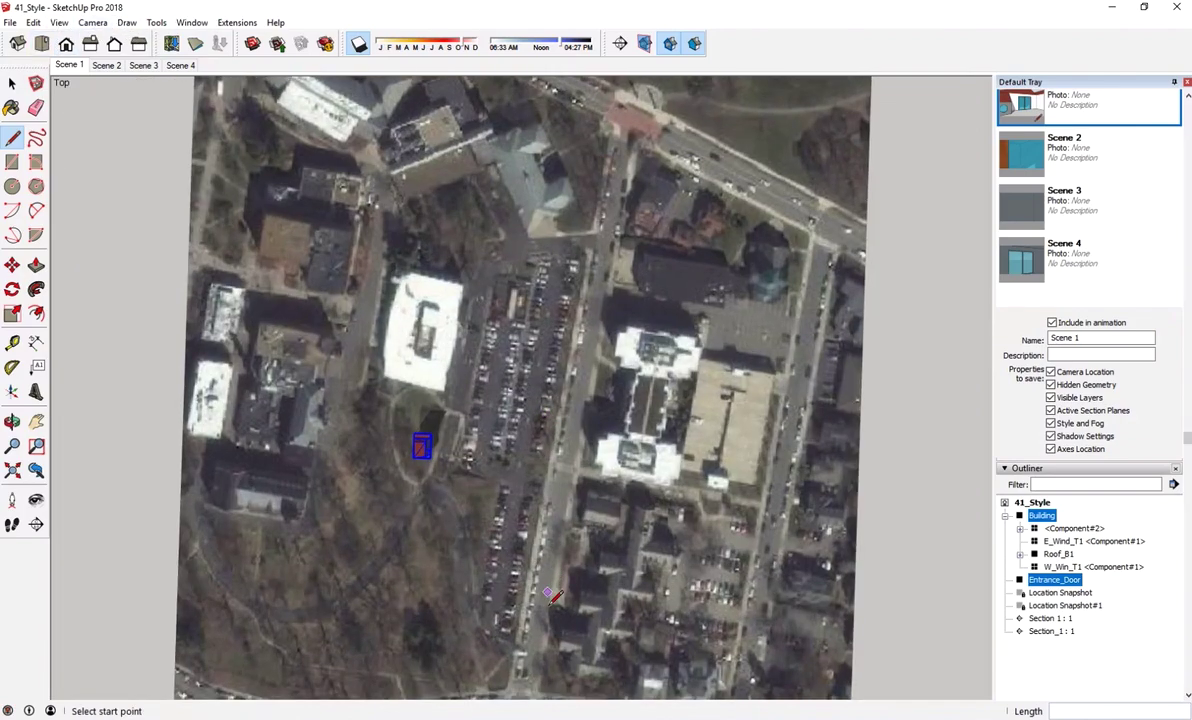
Trace the parking lot's full road-side edge, its far end and the angled corner beside the large white-roofed building with connected lines.
{"action": "scroll", "coordinate": [502, 582], "scroll_direction": "down", "scroll_amount": 2}
{"action": "scroll", "coordinate": [497, 589], "scroll_direction": "up", "scroll_amount": 2}
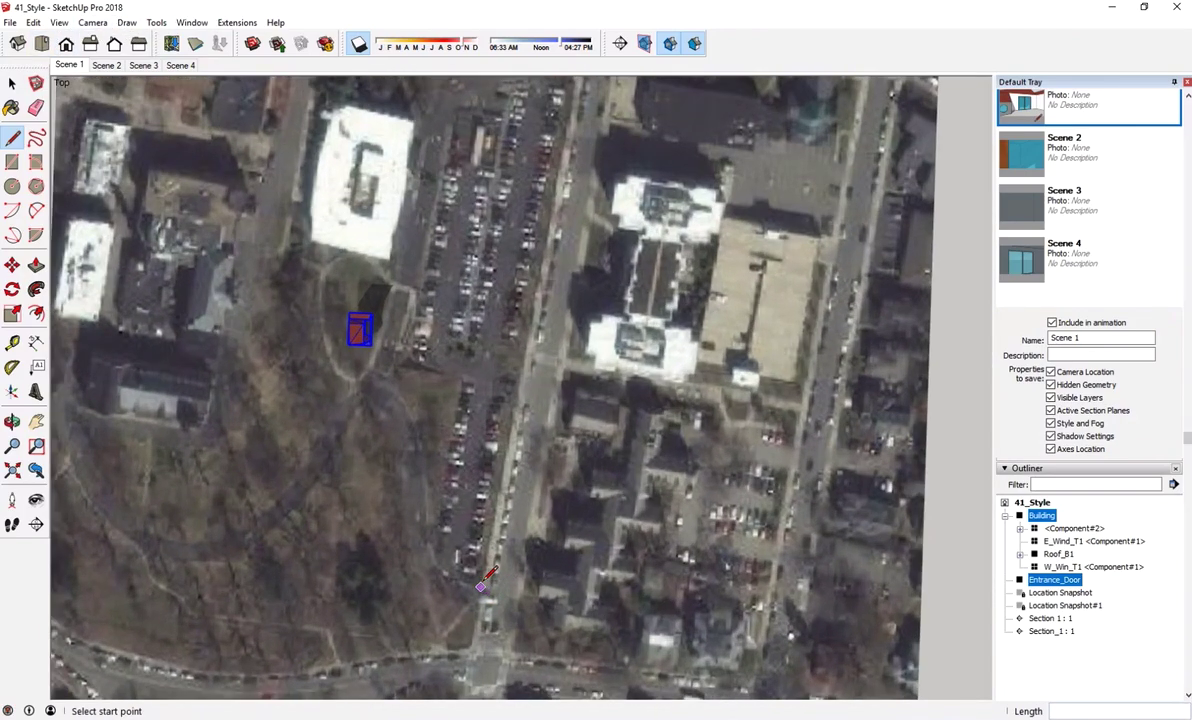
{"action": "left_click", "coordinate": [474, 588]}
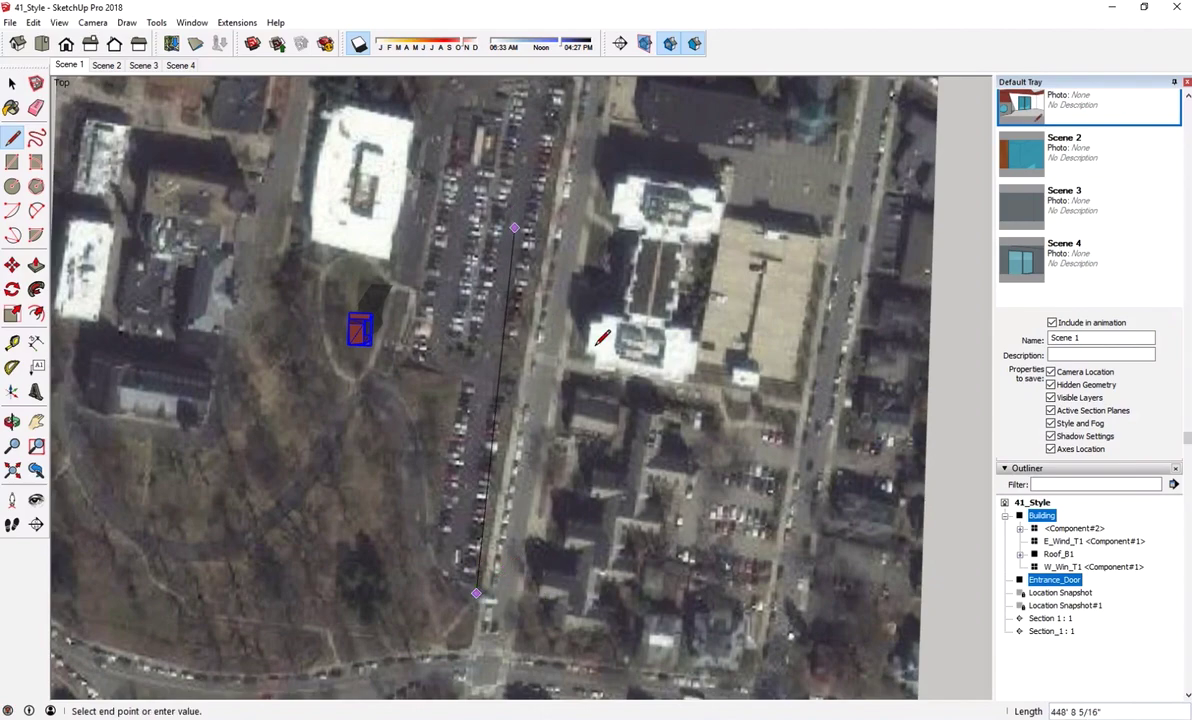
{"action": "scroll", "coordinate": [540, 335], "scroll_direction": "down", "scroll_amount": 2}
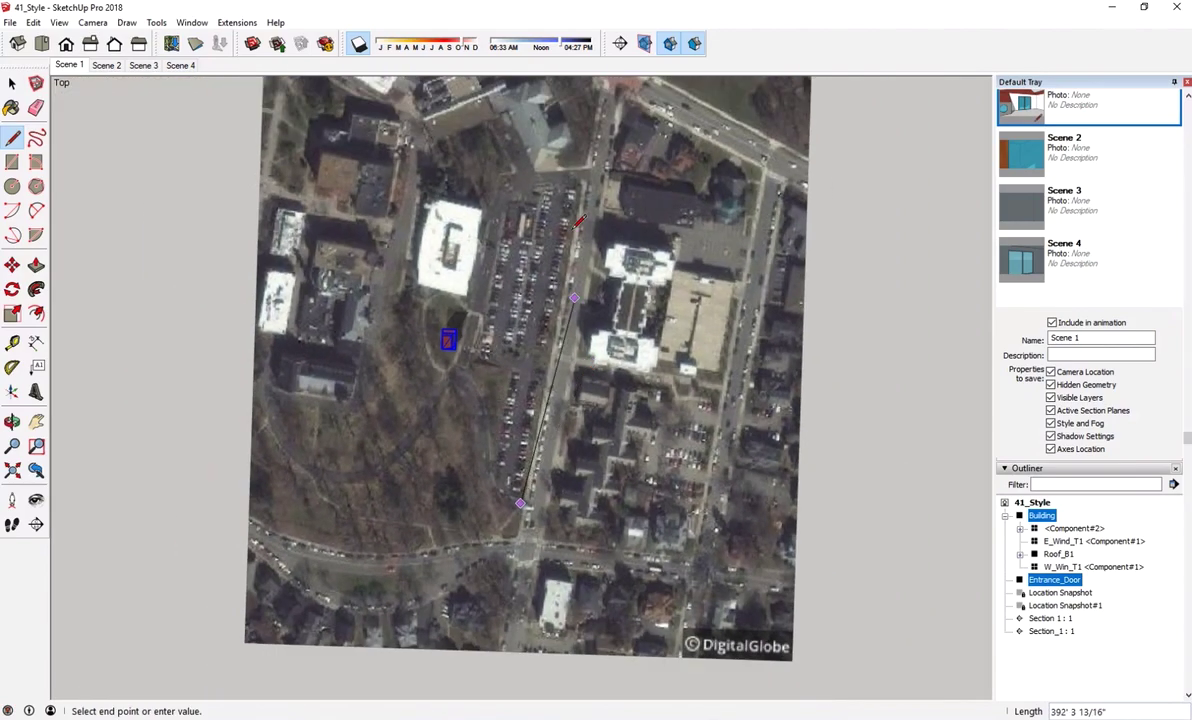
{"action": "left_click", "coordinate": [582, 168]}
{"action": "scroll", "coordinate": [533, 170], "scroll_direction": "up", "scroll_amount": 5}
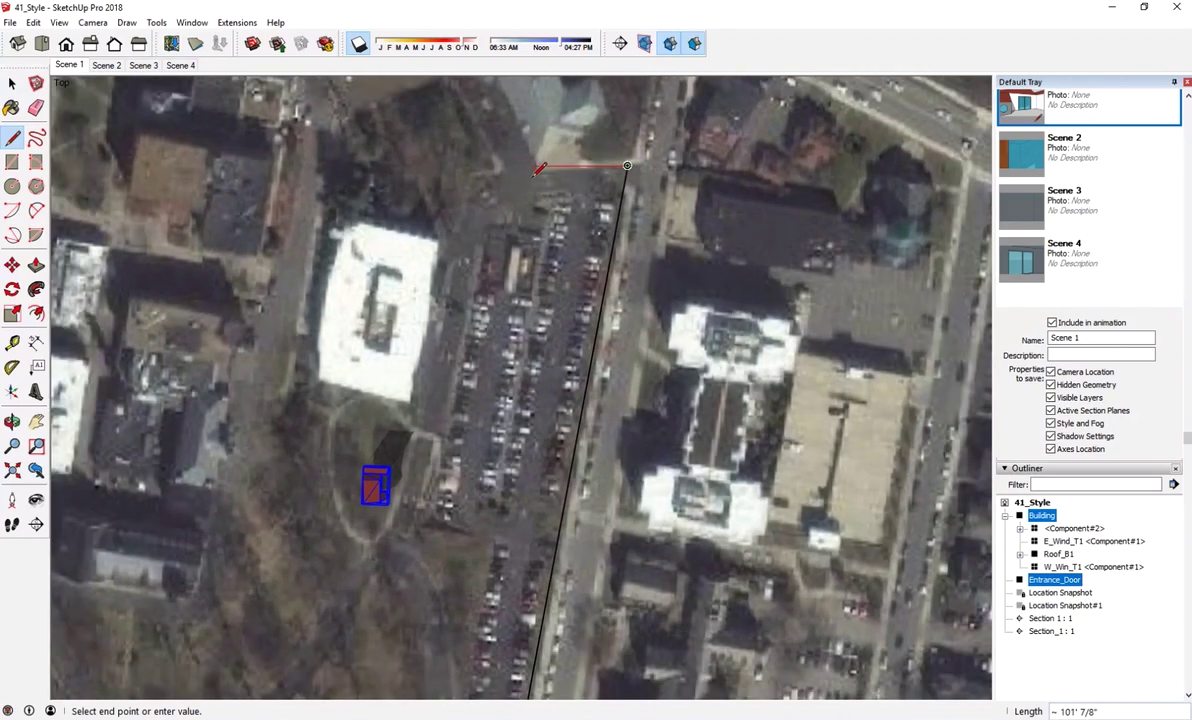
{"action": "left_click", "coordinate": [537, 175]}
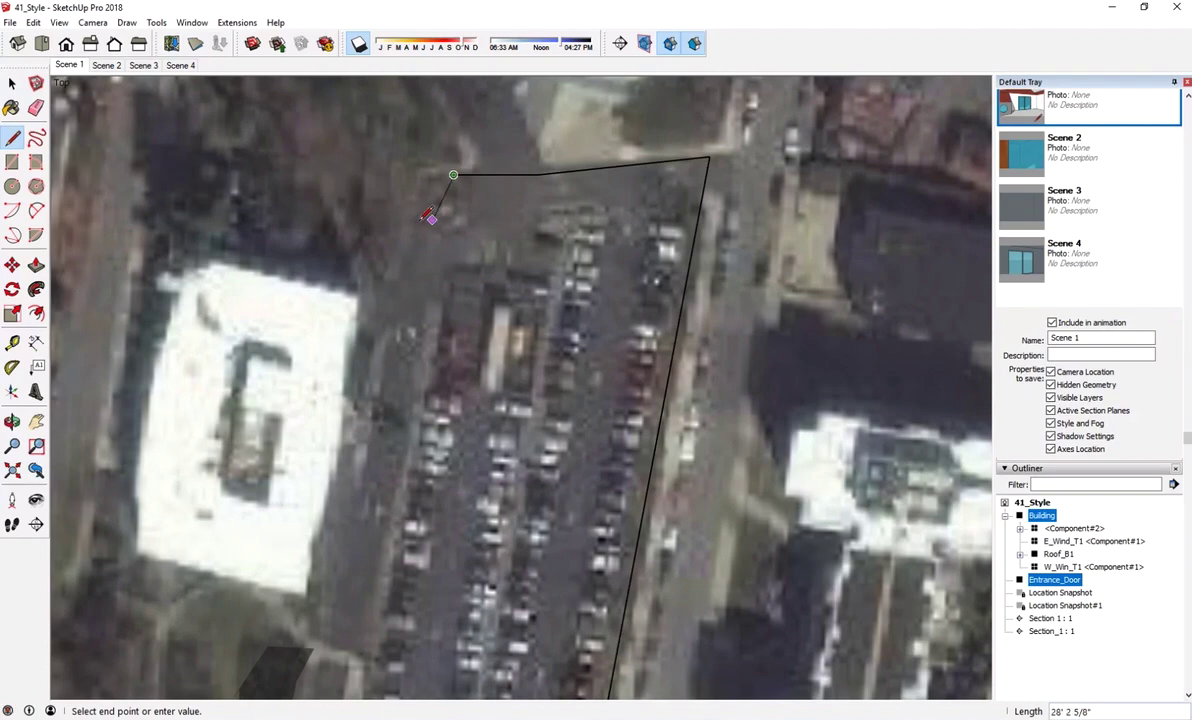
{"action": "left_click", "coordinate": [417, 221]}
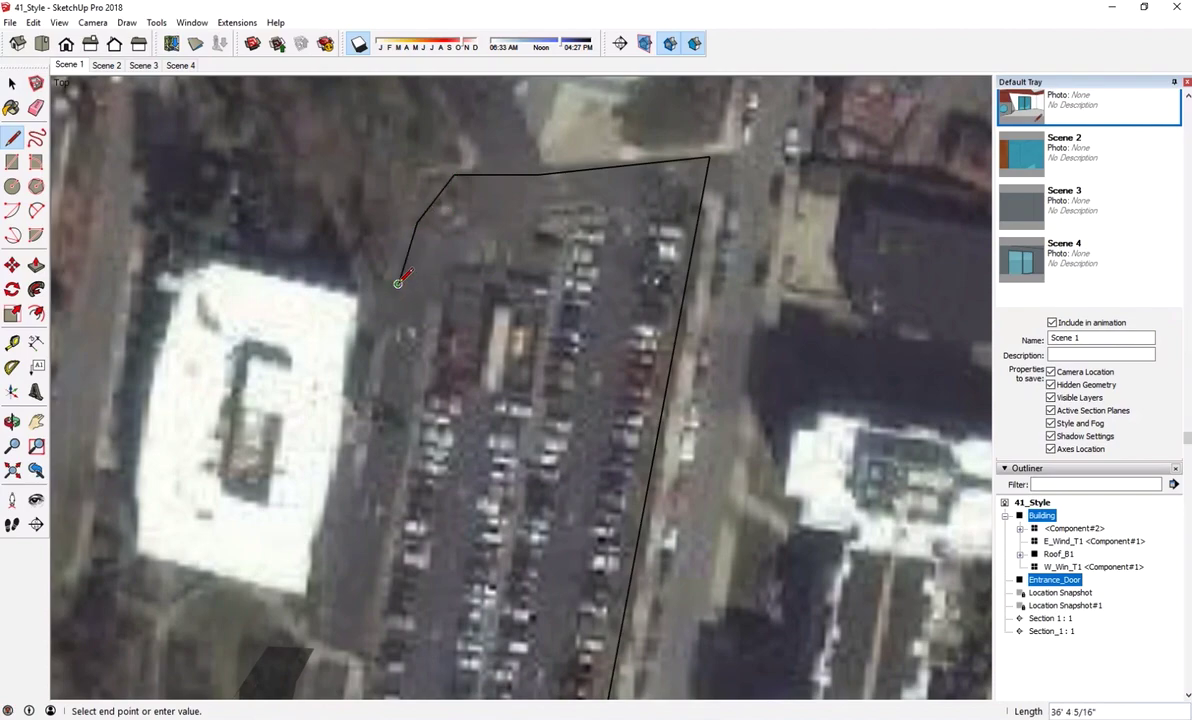
Continue the outline along the lot's building side, around the inner corner, and down to the start of the rounded end.
{"action": "scroll", "coordinate": [365, 449], "scroll_direction": "down", "scroll_amount": 5}
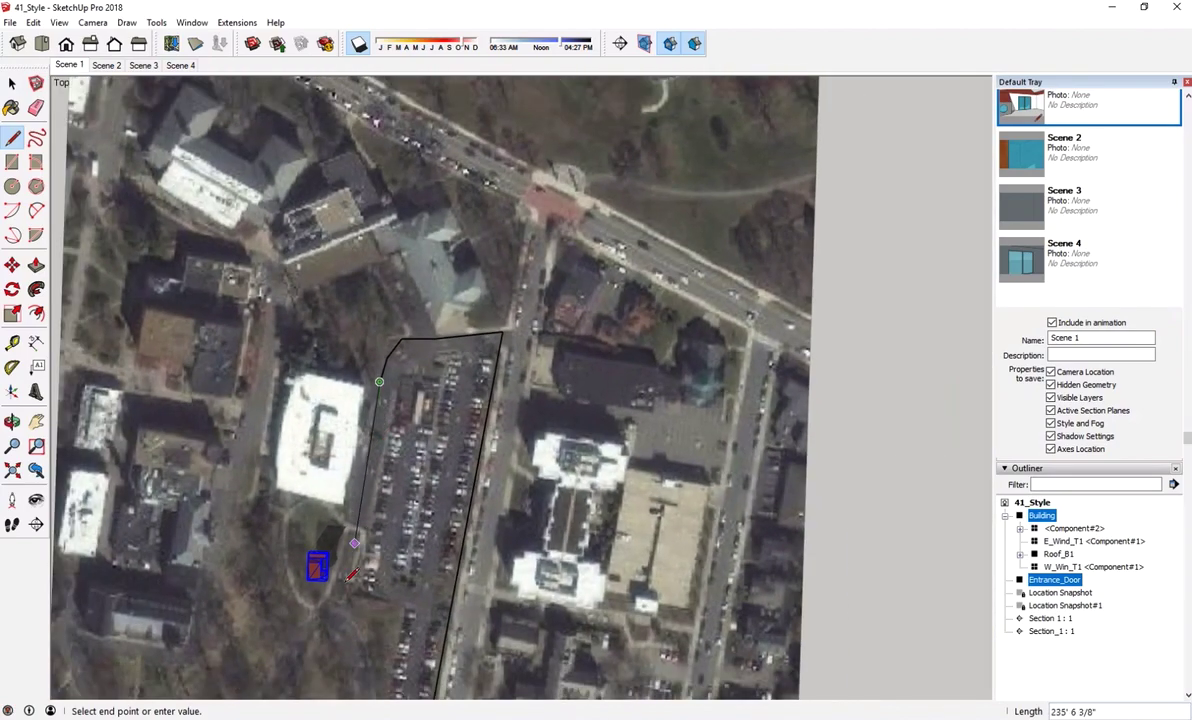
{"action": "scroll", "coordinate": [352, 598], "scroll_direction": "up", "scroll_amount": 3}
{"action": "left_click", "coordinate": [354, 584]}
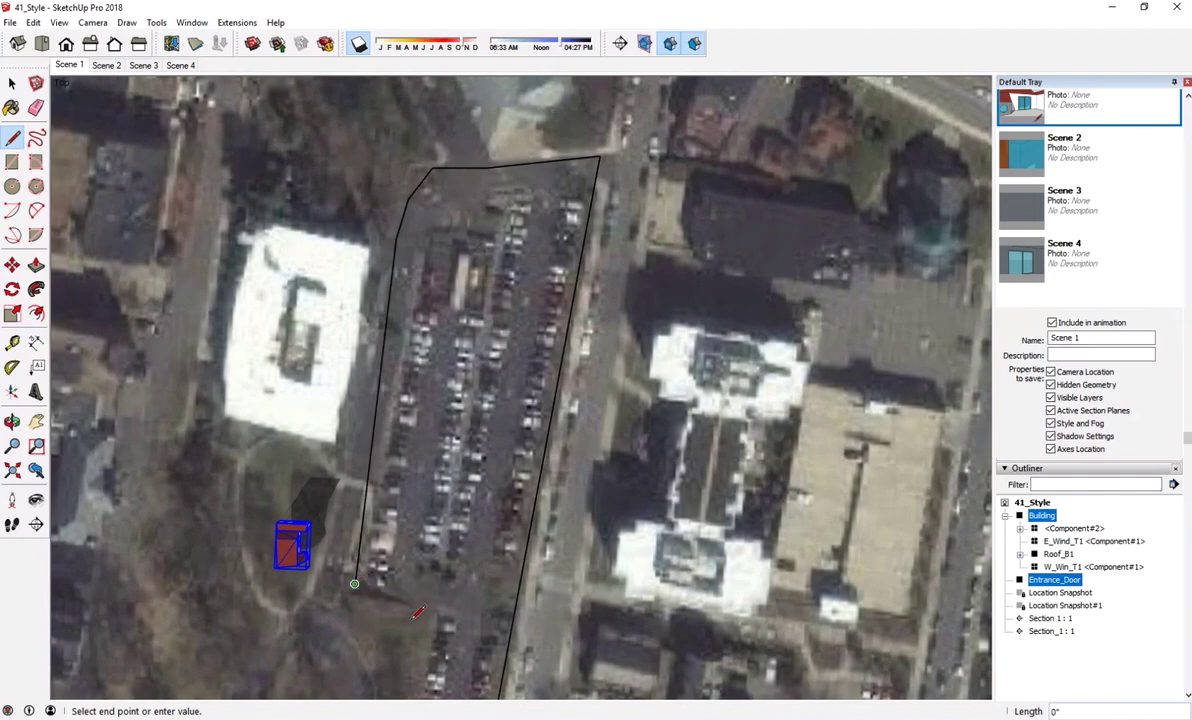
{"action": "left_click", "coordinate": [430, 606]}
{"action": "scroll", "coordinate": [430, 606], "scroll_direction": "down", "scroll_amount": 7}
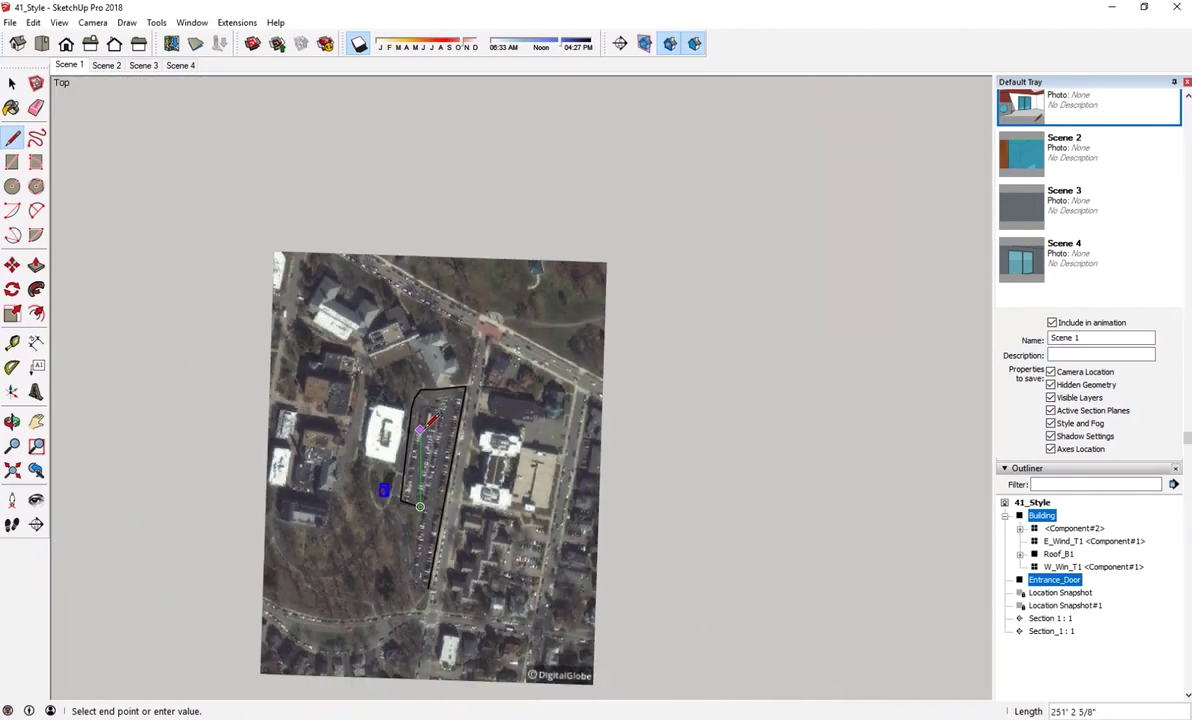
{"action": "scroll", "coordinate": [408, 527], "scroll_direction": "up", "scroll_amount": 3}
{"action": "scroll", "coordinate": [409, 527], "scroll_direction": "up", "scroll_amount": 2}
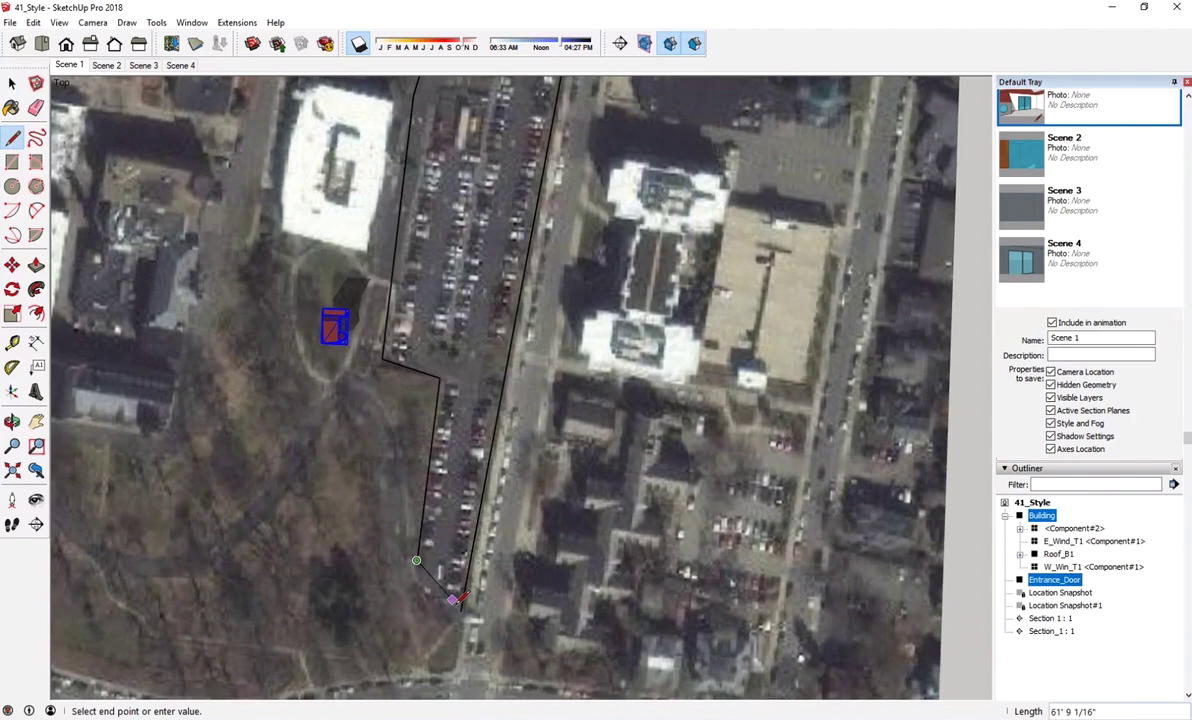
{"action": "left_click", "coordinate": [416, 560]}
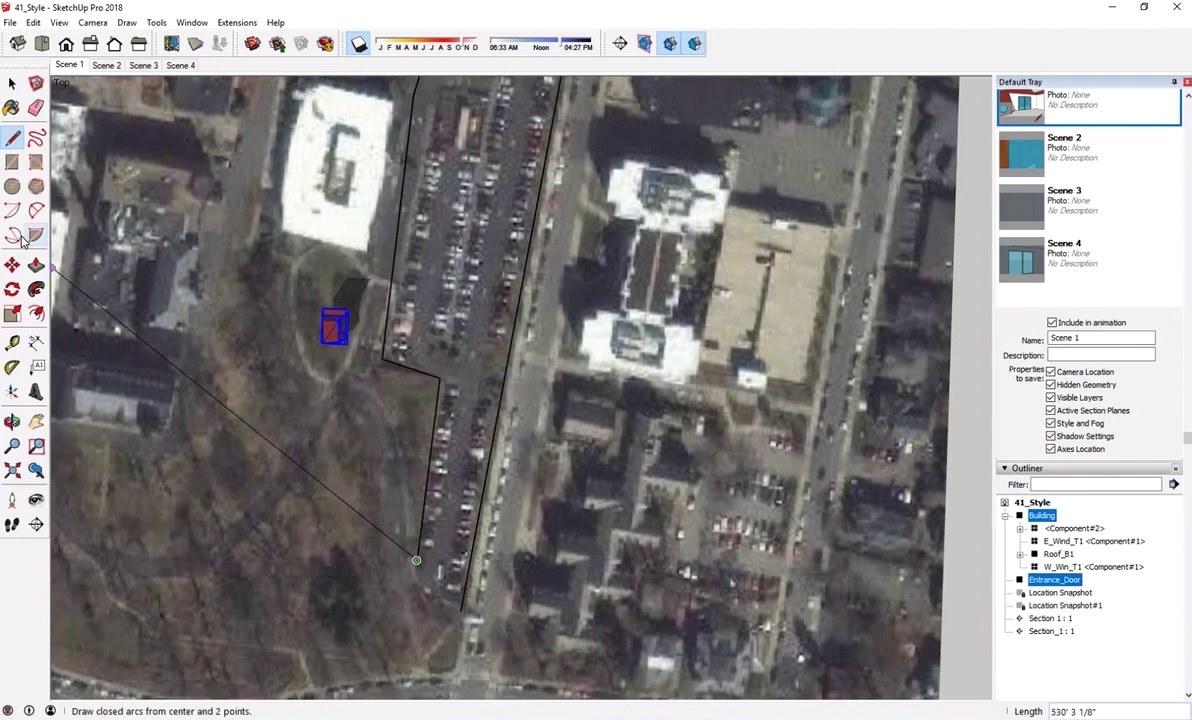
{"action": "key", "text": "Escape"}
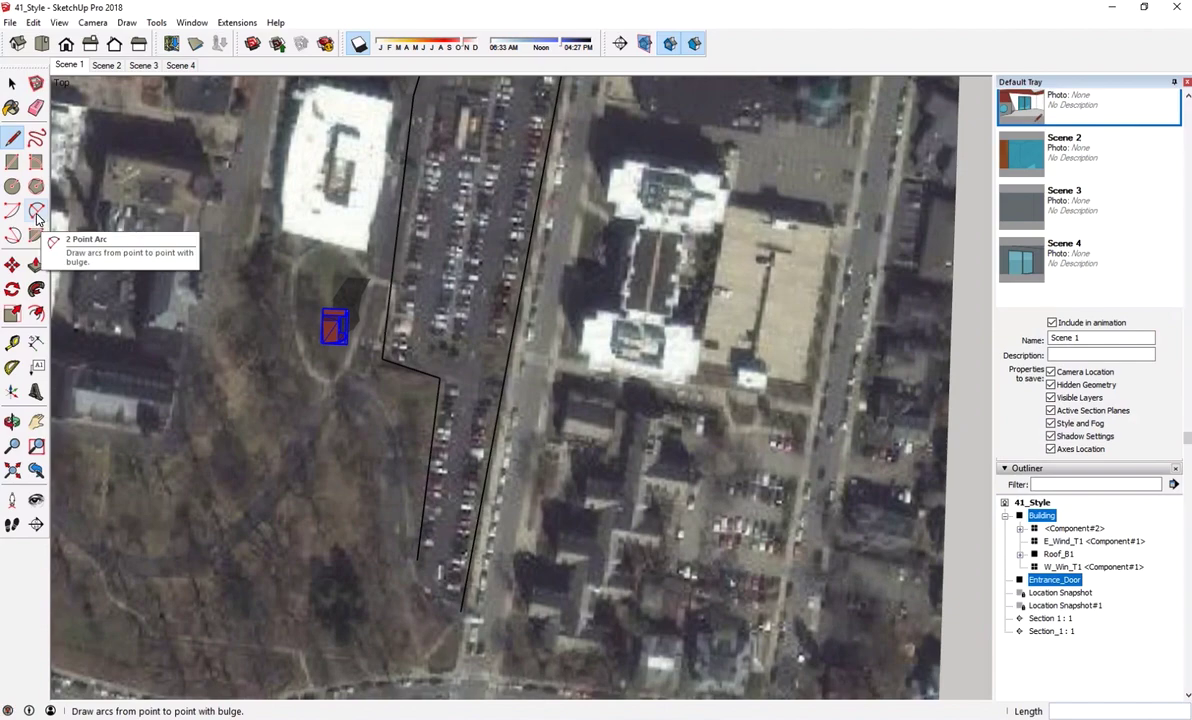
Draw a 2 Point Arc about 42' long with a bulge of about 6' around the lot's rounded corner.
{"action": "left_click", "coordinate": [36, 212]}
{"action": "scroll", "coordinate": [418, 570], "scroll_direction": "up", "scroll_amount": 4}
{"action": "left_click", "coordinate": [399, 513]}
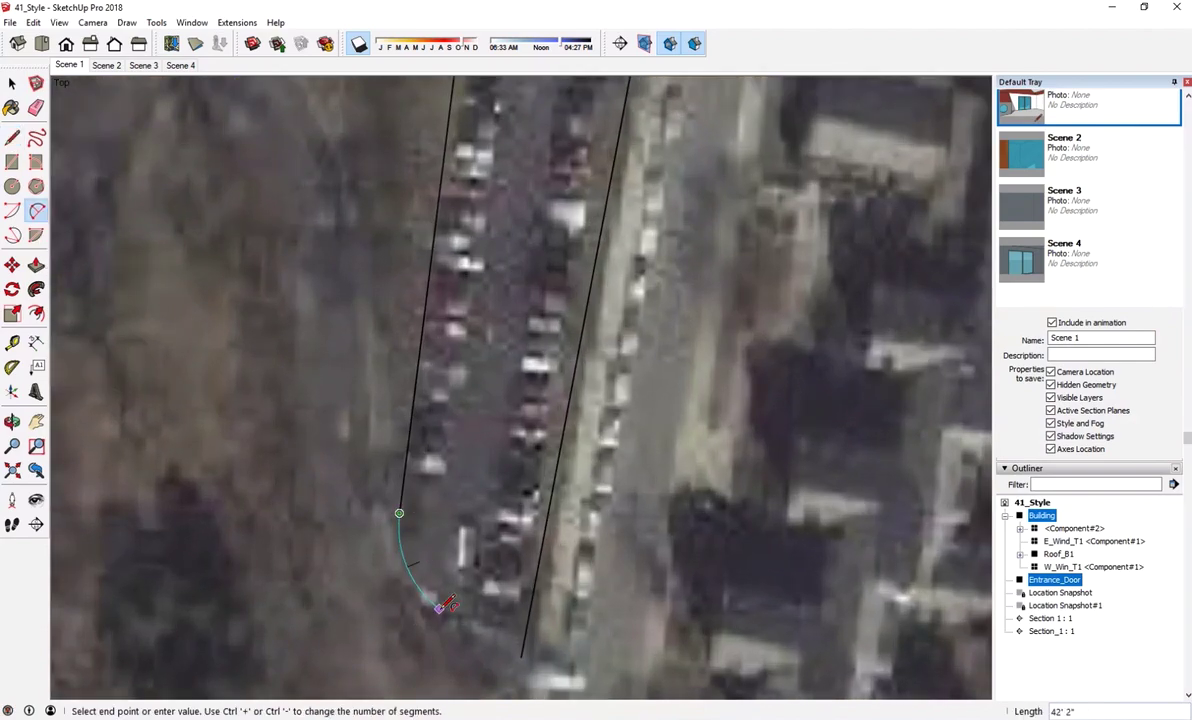
{"action": "left_click", "coordinate": [438, 607]}
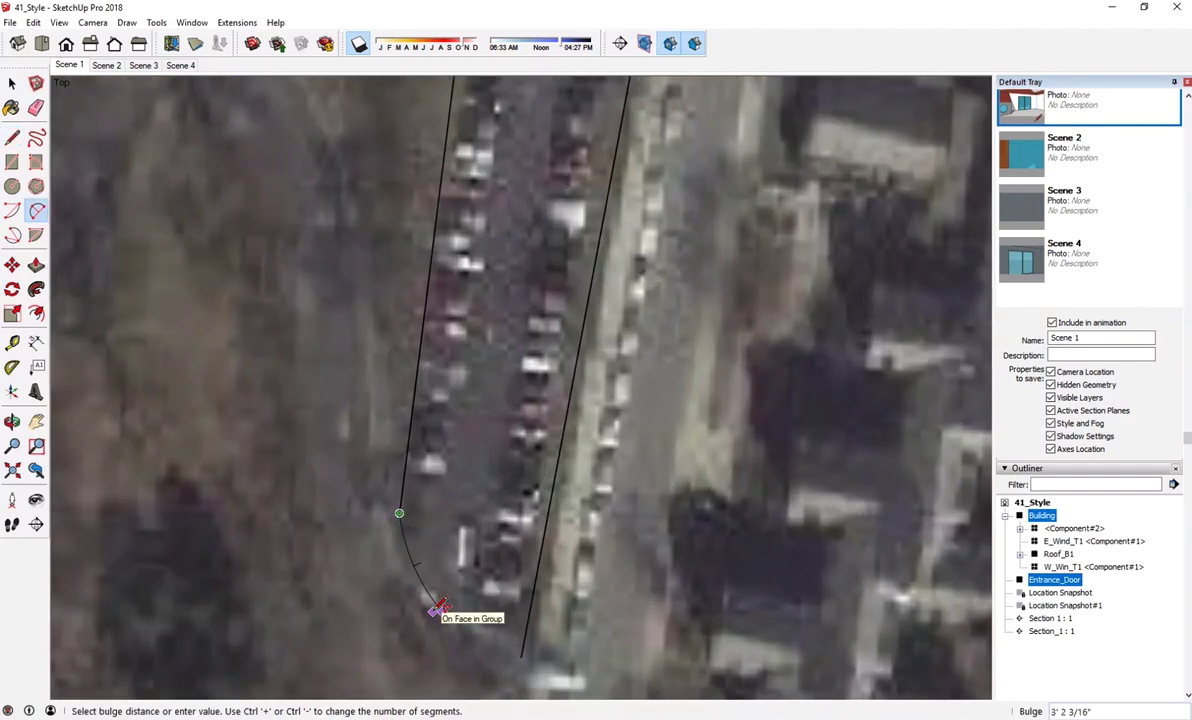
{"action": "left_click", "coordinate": [440, 611]}
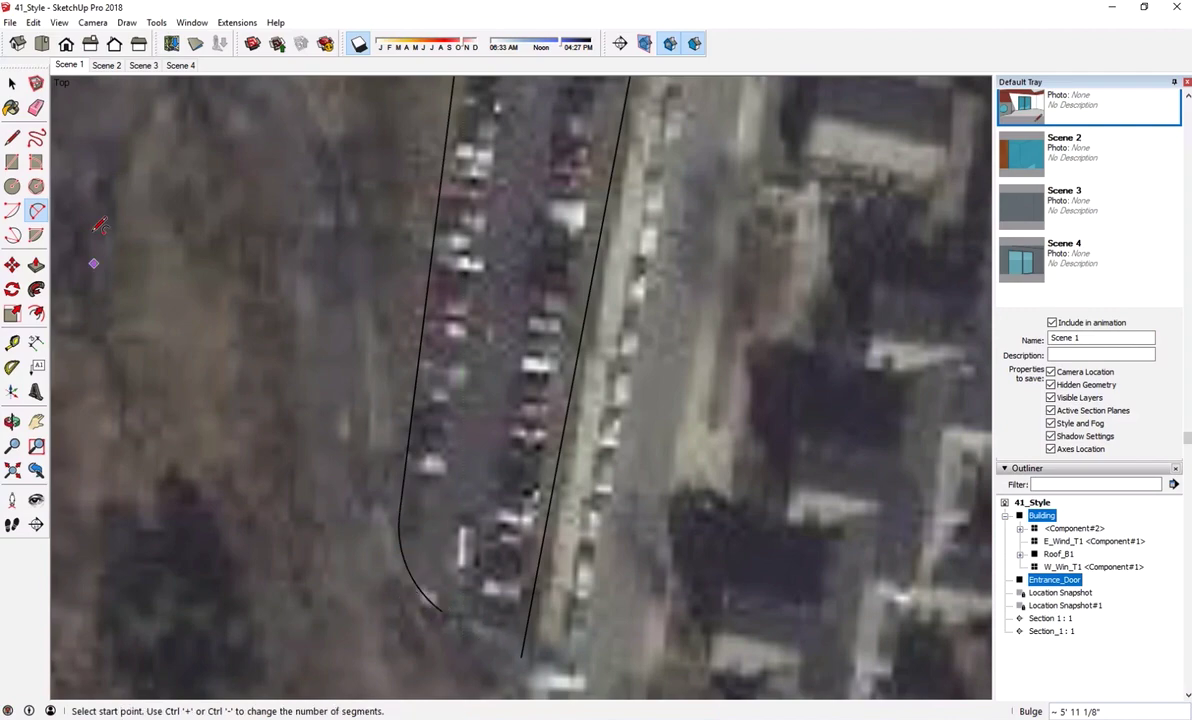
Close the parking lot outline with a line from the arc's end to the lower end of the road-side edge.
{"action": "key", "text": "l"}
{"action": "left_click", "coordinate": [430, 610]}
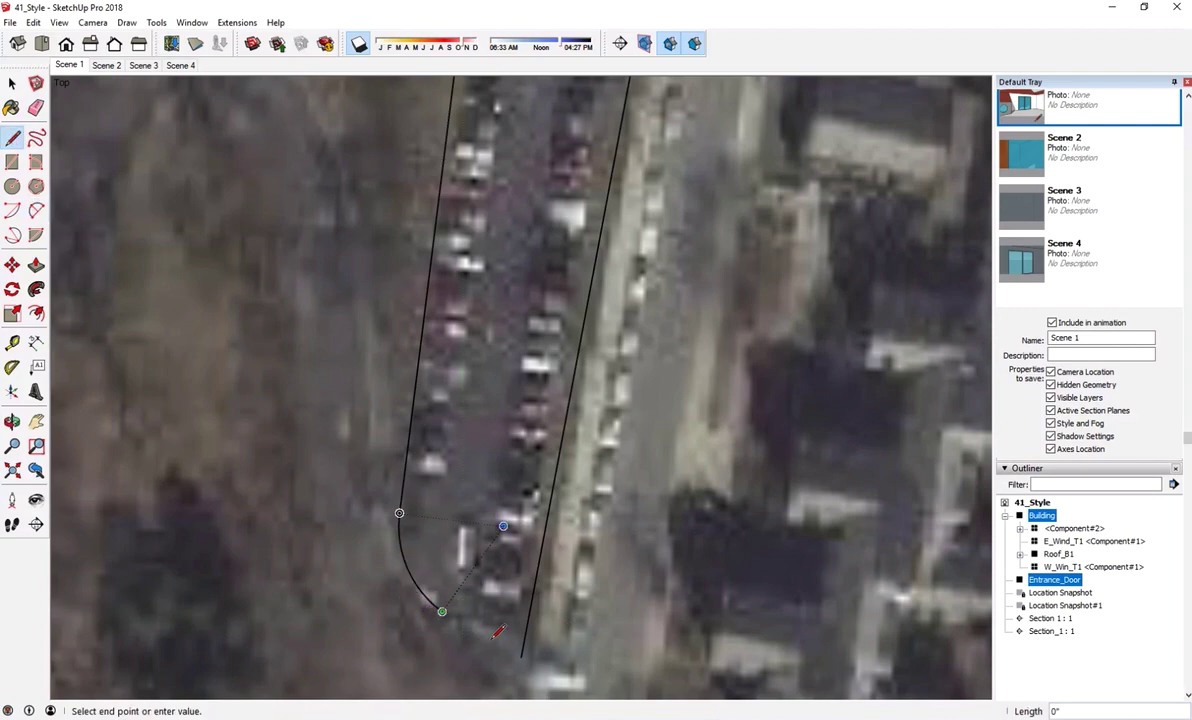
{"action": "left_click", "coordinate": [521, 656]}
{"action": "scroll", "coordinate": [524, 650], "scroll_direction": "down", "scroll_amount": 10}
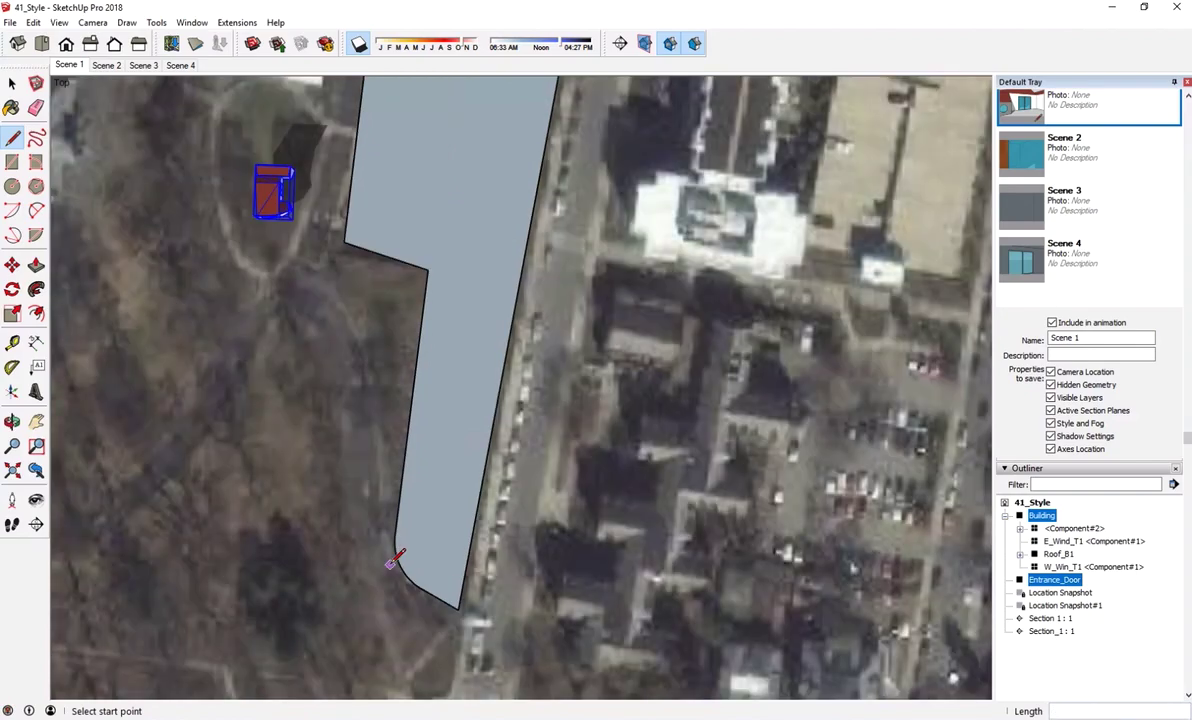
Examine the traced parking lot face against the building and the surrounding site from several angles.
{"action": "middle_click_drag", "start_coordinate": [400, 560], "coordinate": [233, 267]}
{"action": "scroll", "coordinate": [398, 335], "scroll_direction": "up", "scroll_amount": 3}
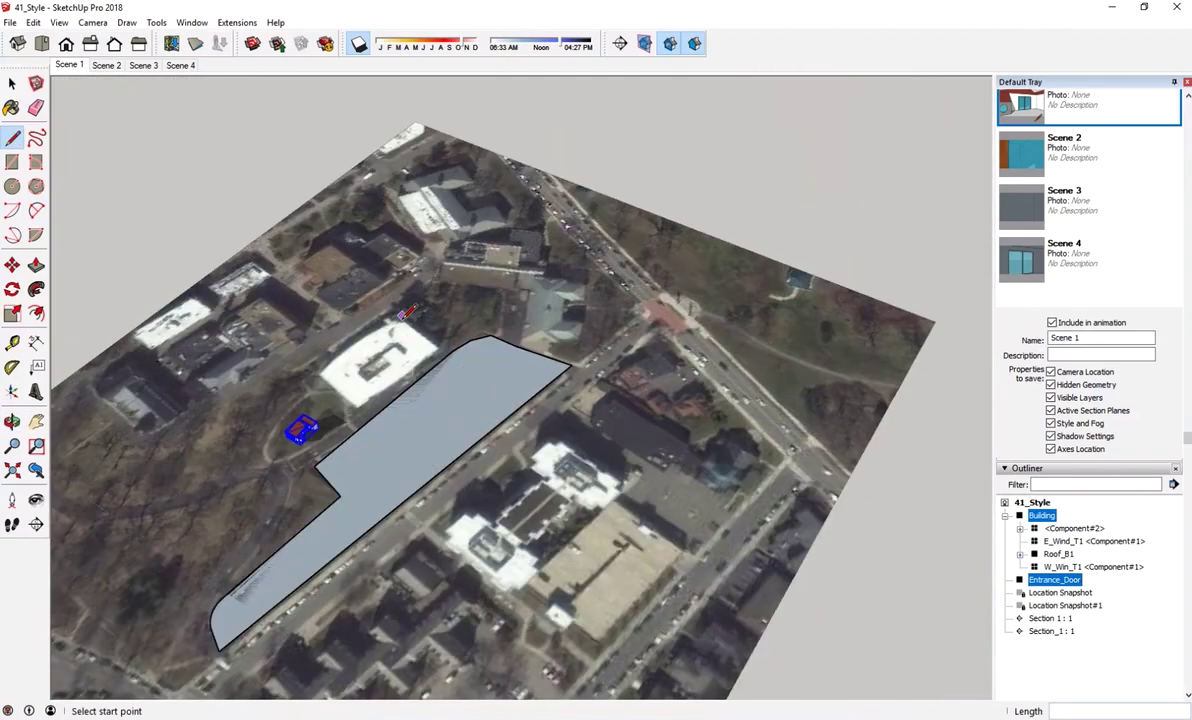
{"action": "scroll", "coordinate": [405, 330], "scroll_direction": "down", "scroll_amount": 4}
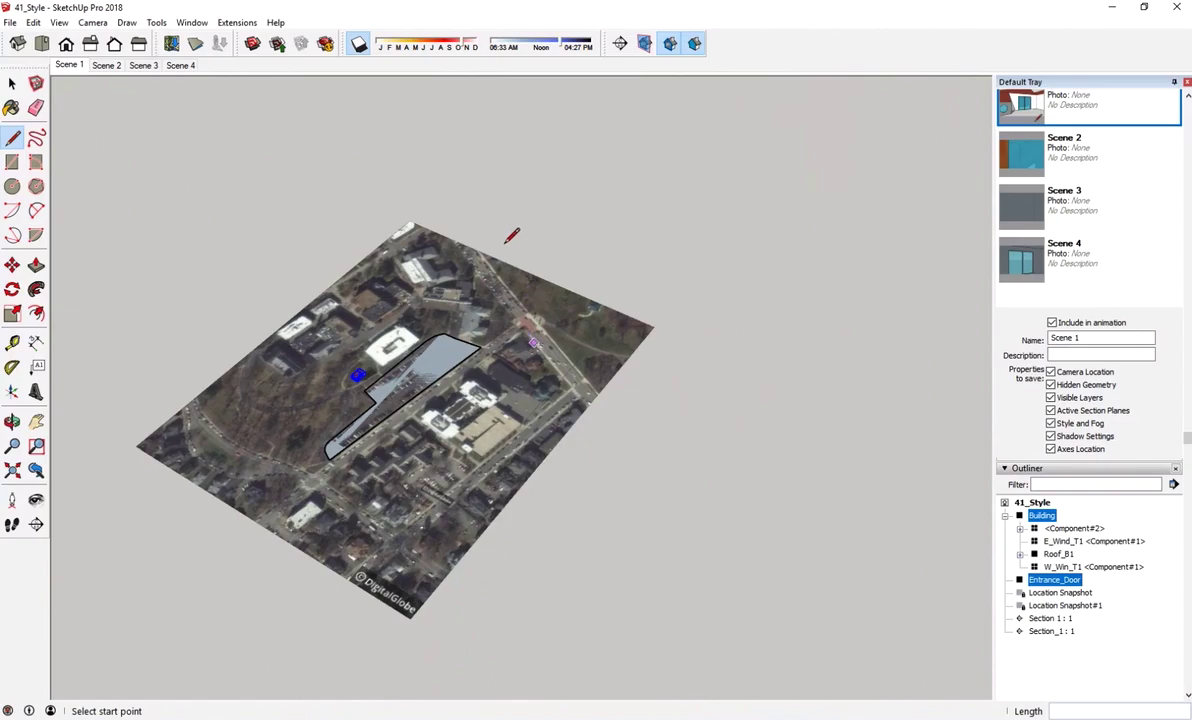
{"action": "scroll", "coordinate": [458, 414], "scroll_direction": "up", "scroll_amount": 5}
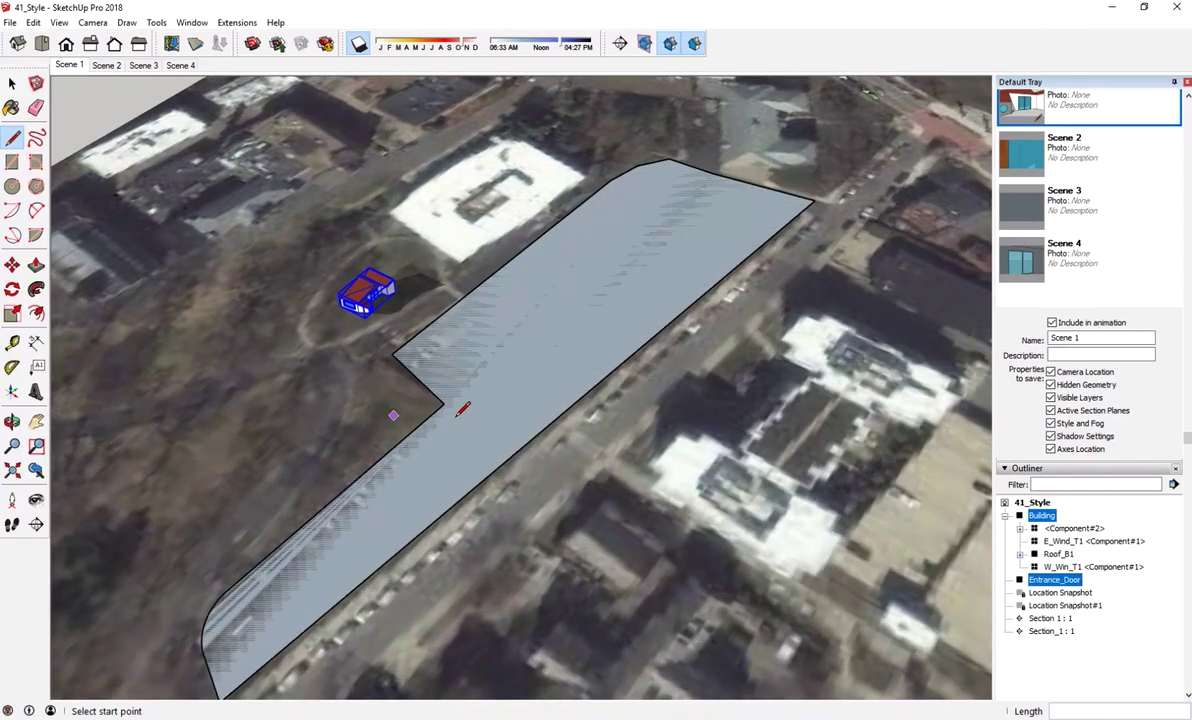
{"action": "middle_click_drag", "start_coordinate": [463, 410], "coordinate": [391, 421]}
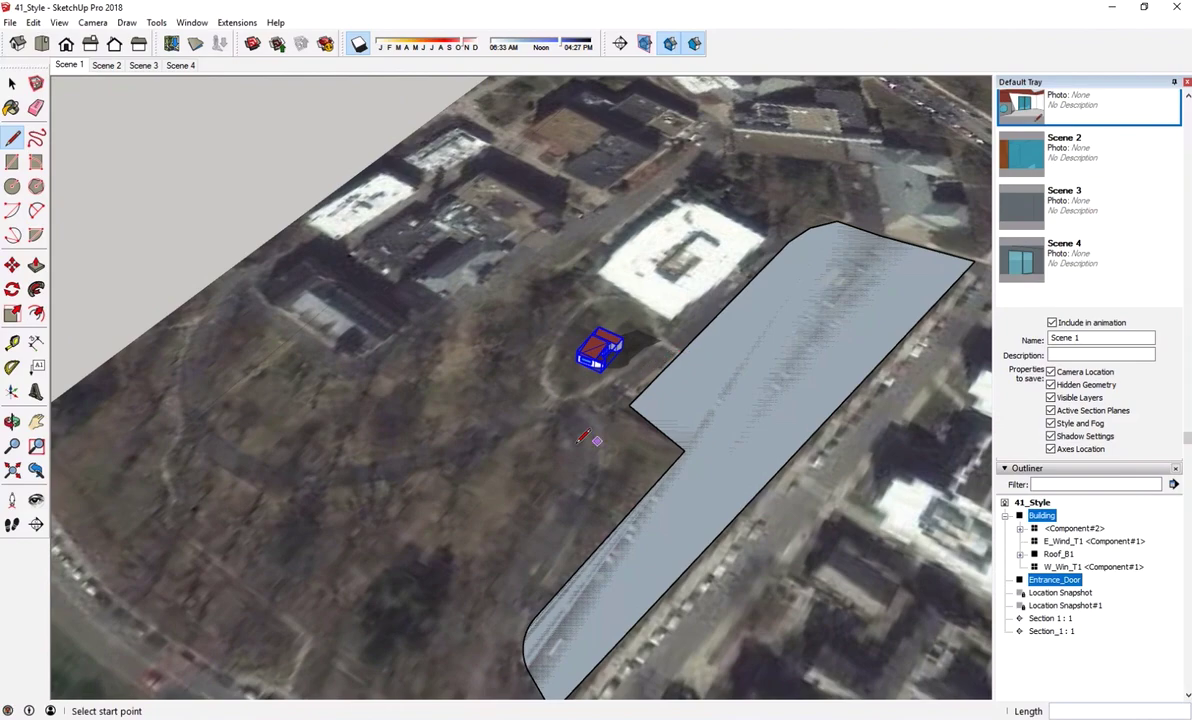
{"action": "middle_click_drag", "start_coordinate": [583, 437], "coordinate": [680, 143]}
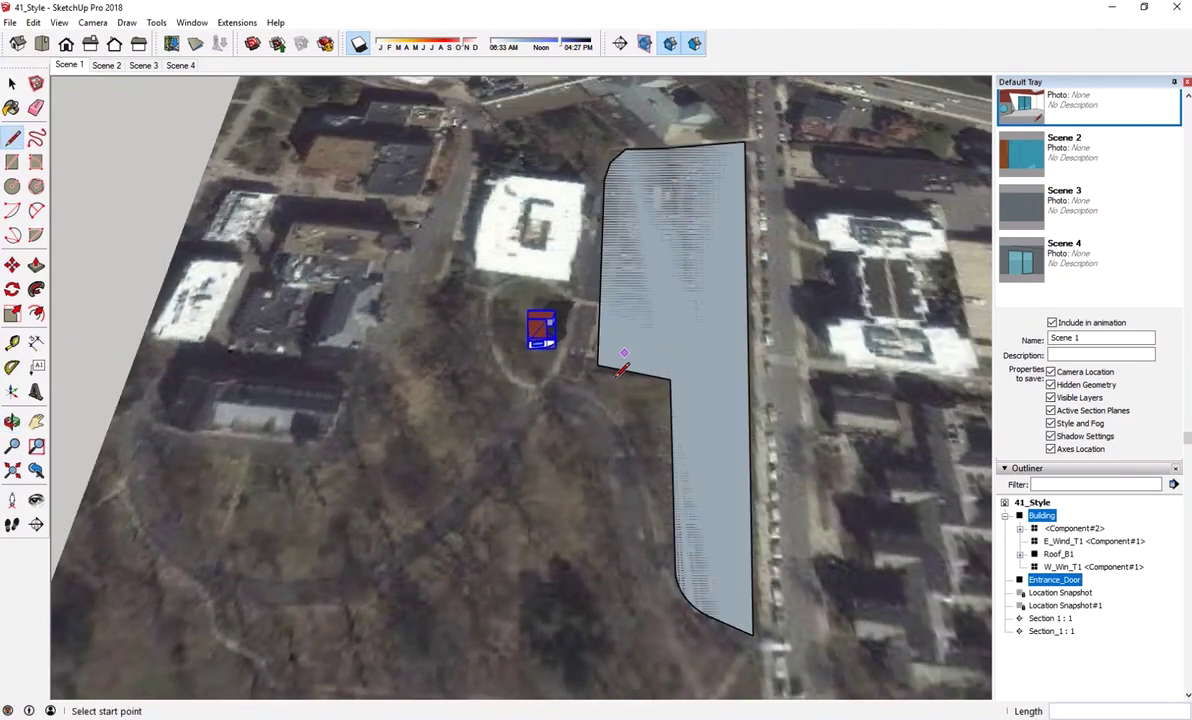
In top view, sketch a freehand path edge from the parking lot's inner corner, curving through the wooded area away from the building.
{"action": "left_click", "coordinate": [13, 138]}
{"action": "left_click", "coordinate": [55, 66]}
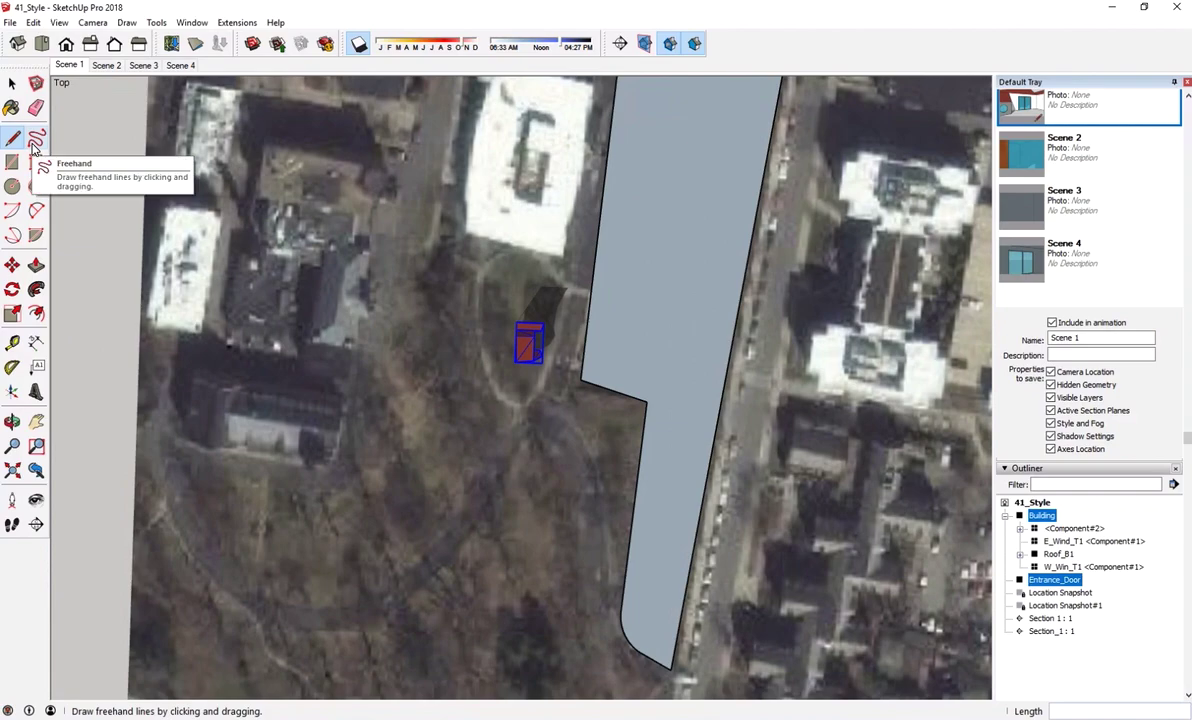
{"action": "left_click", "coordinate": [35, 143]}
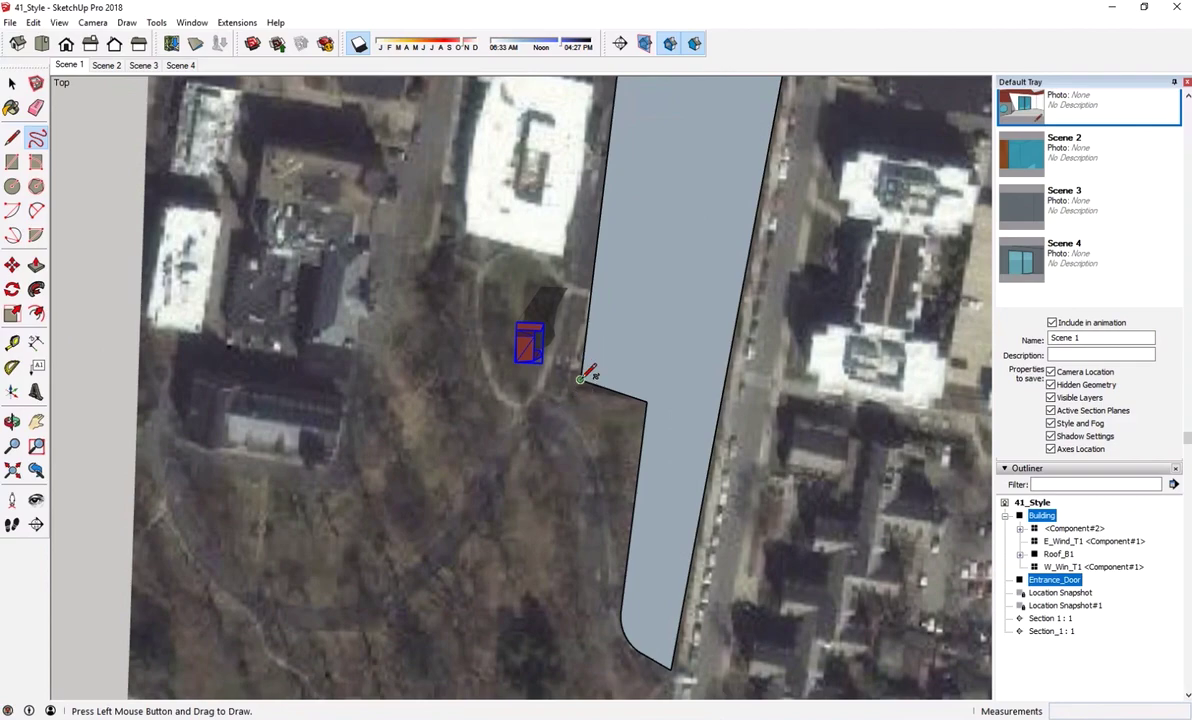
{"action": "mouse_move", "coordinate": [543, 426]}
{"action": "left_mouse_down"}
{"action": "mouse_move", "coordinate": [424, 599]}
{"action": "mouse_move", "coordinate": [278, 630]}
{"action": "left_mouse_up"}
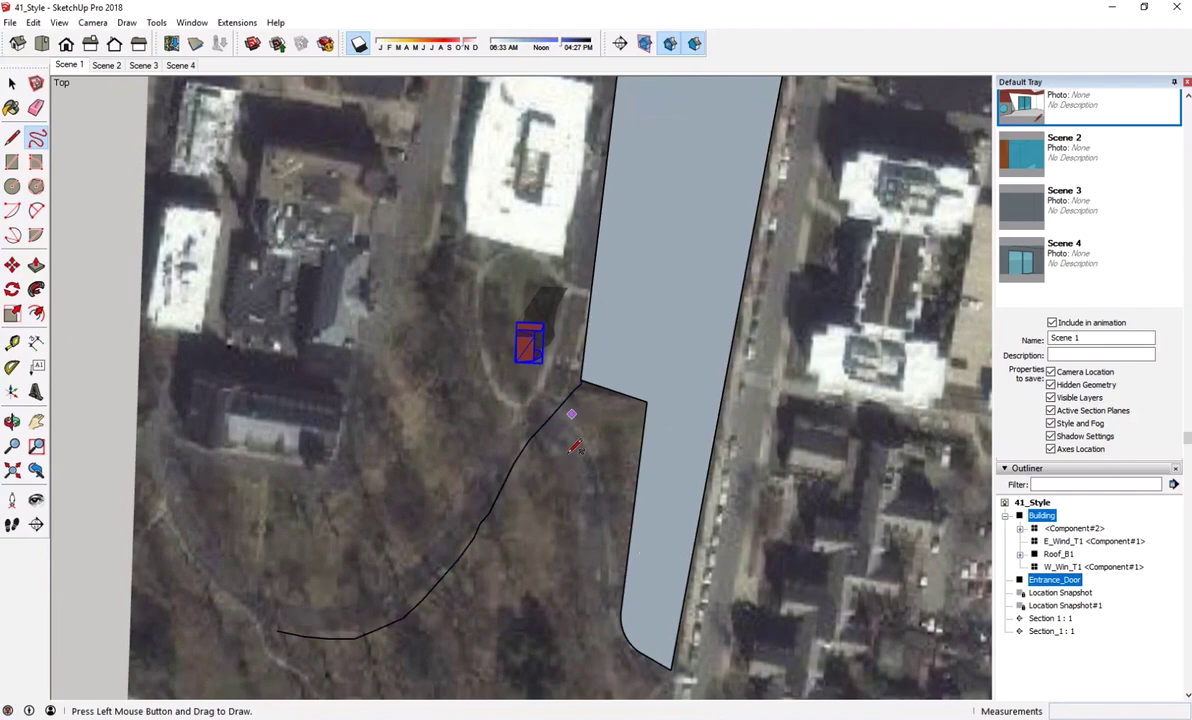
{"action": "mouse_move", "coordinate": [532, 386]}
{"action": "middle_mouse_down"}
{"action": "mouse_move", "coordinate": [427, 403]}
{"action": "mouse_move", "coordinate": [497, 138]}
{"action": "mouse_move", "coordinate": [505, 165]}
{"action": "middle_mouse_up"}
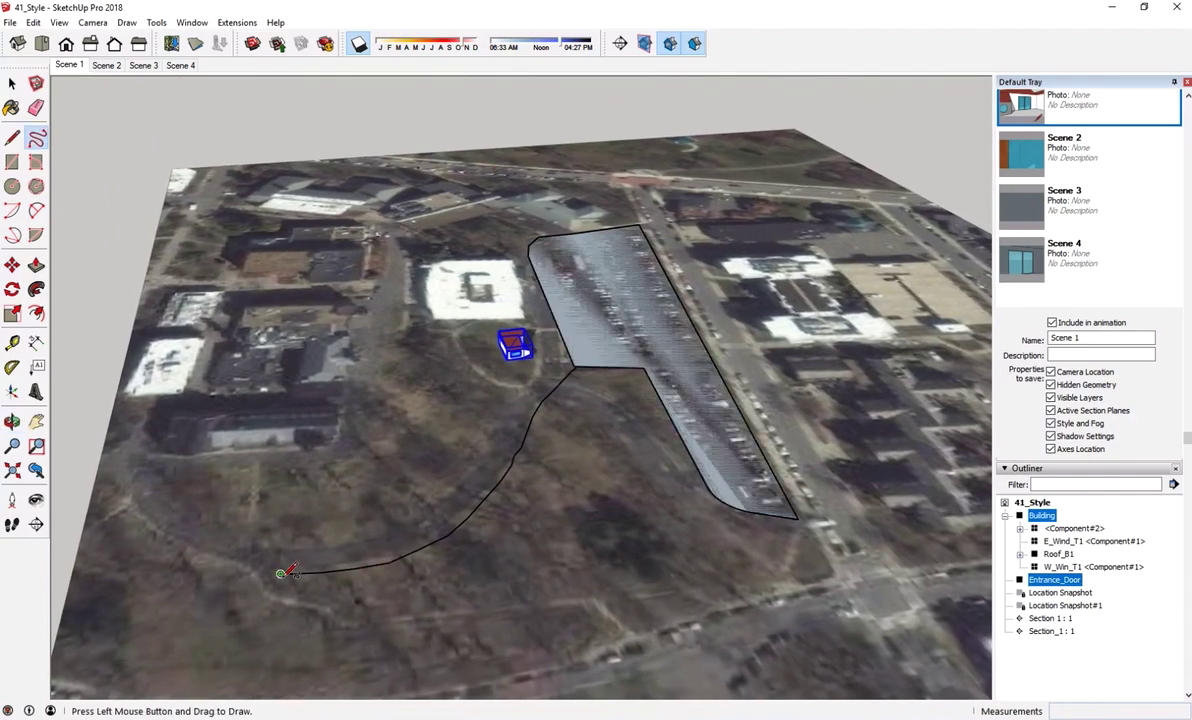
Draw a short straight line across the path's width at the far end of the freehand curve.
{"action": "left_click", "coordinate": [12, 137]}
{"action": "left_click", "coordinate": [280, 573]}
{"action": "left_click", "coordinate": [278, 550]}
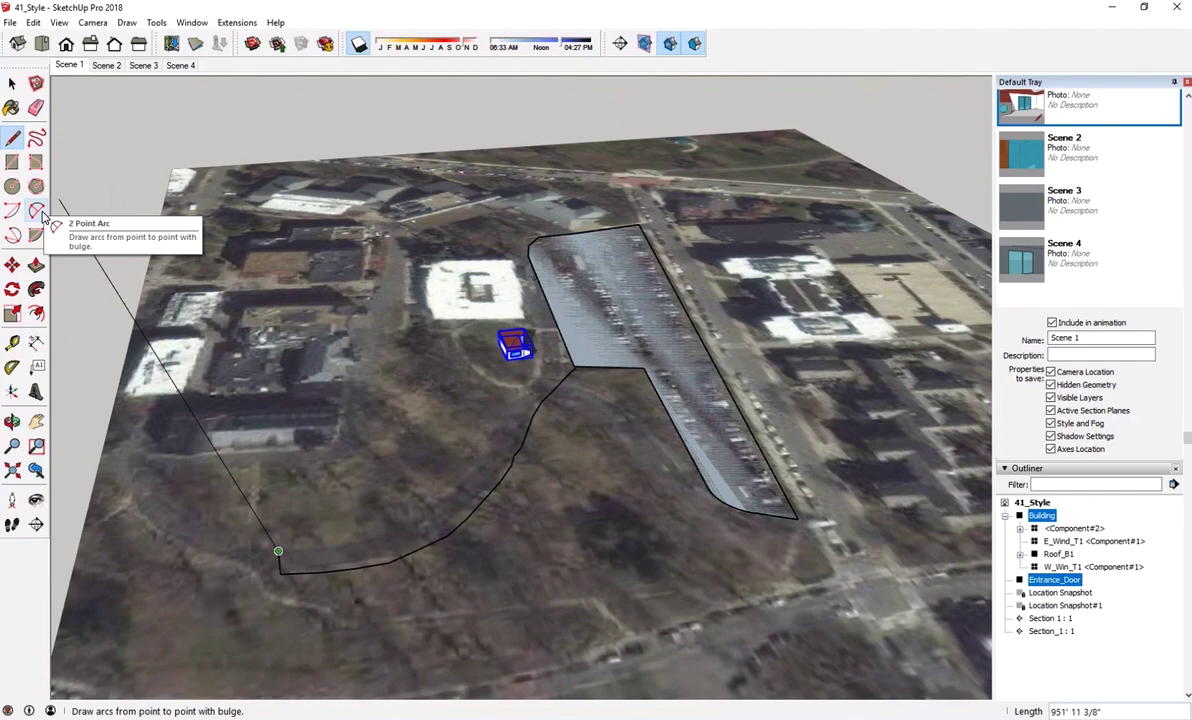
Draw a shallow two-point arc from the open end of the short width line, starting the path's inner edge.
{"action": "left_click", "coordinate": [37, 211]}
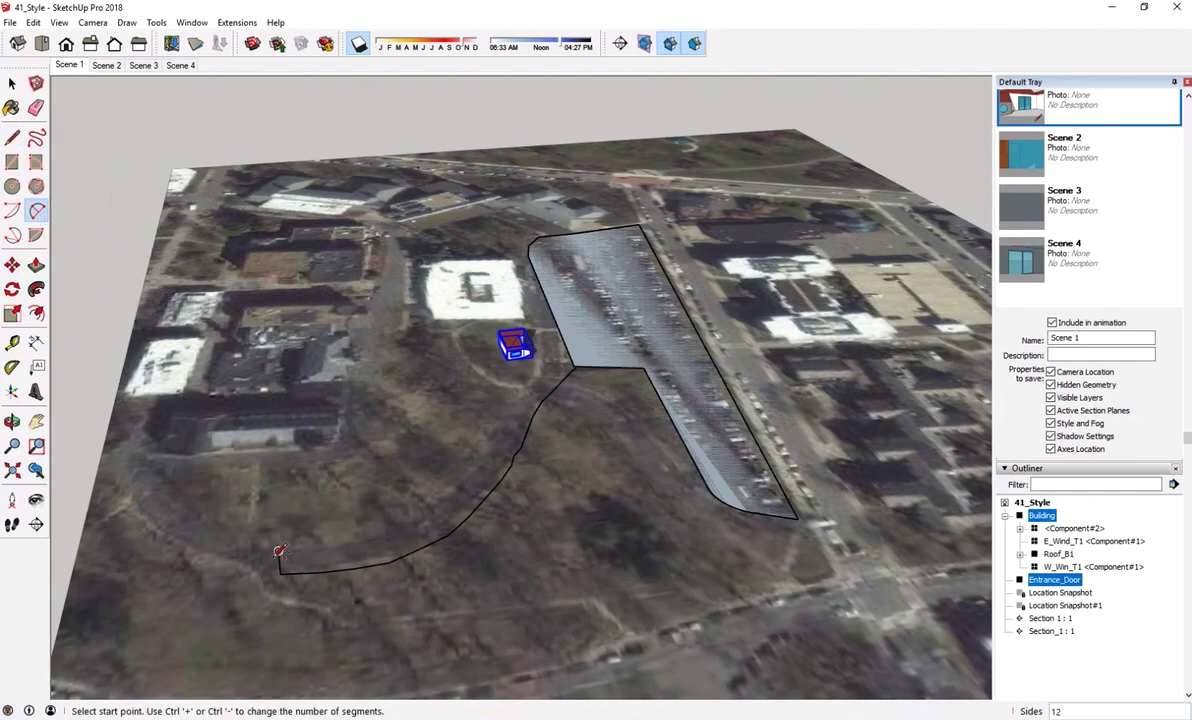
{"action": "left_click", "coordinate": [280, 551]}
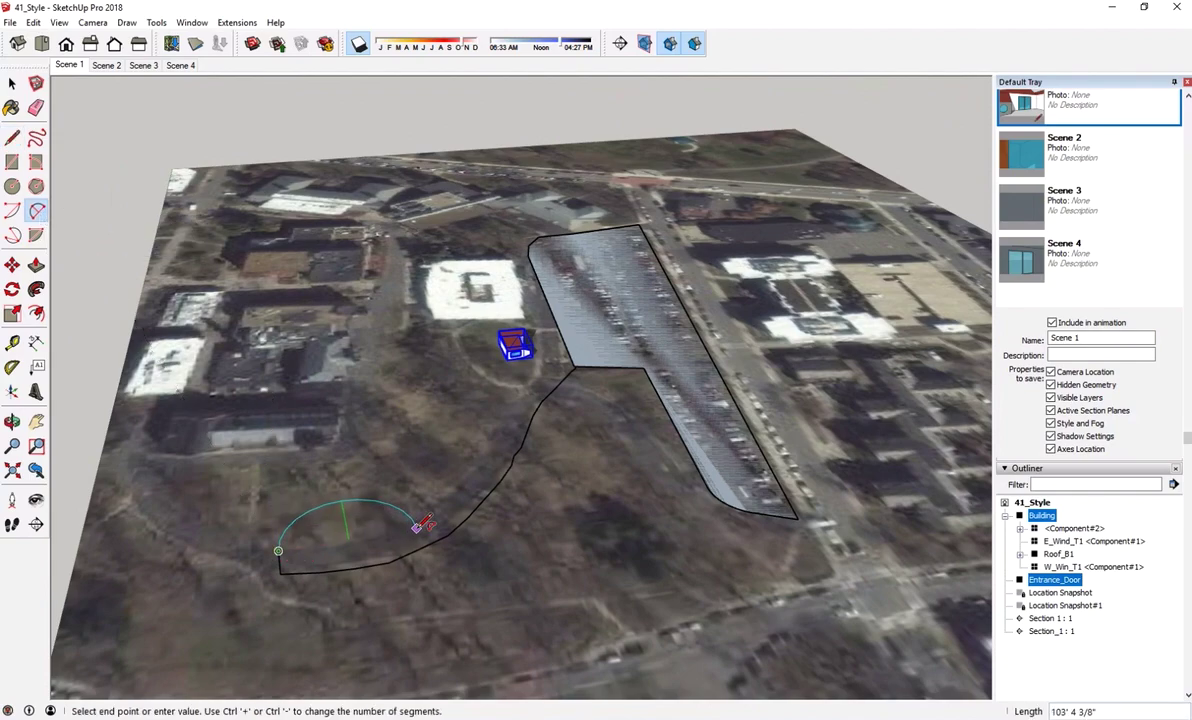
{"action": "left_click", "coordinate": [416, 528]}
{"action": "scroll", "coordinate": [355, 545], "scroll_direction": "up", "scroll_amount": 5}
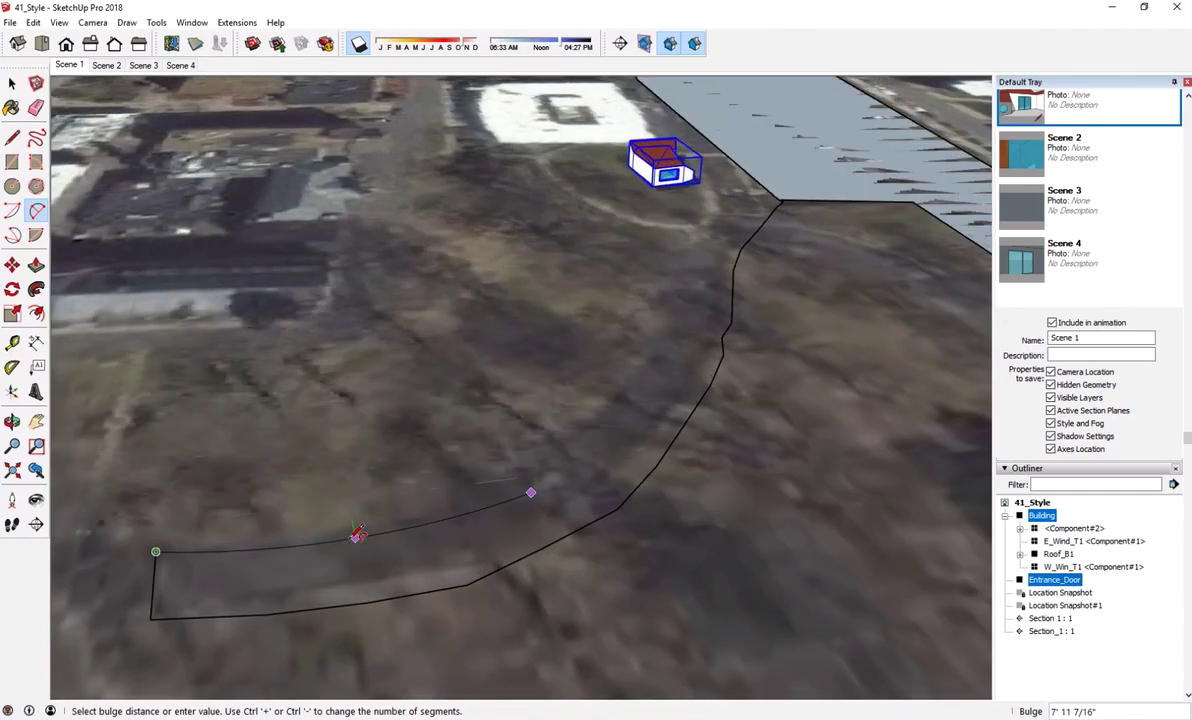
{"action": "left_click", "coordinate": [535, 513]}
Continue the path's inner edge with two connected arcs curving up toward the building, the last with a bulge of about 1' 10".
{"action": "left_click", "coordinate": [531, 492]}
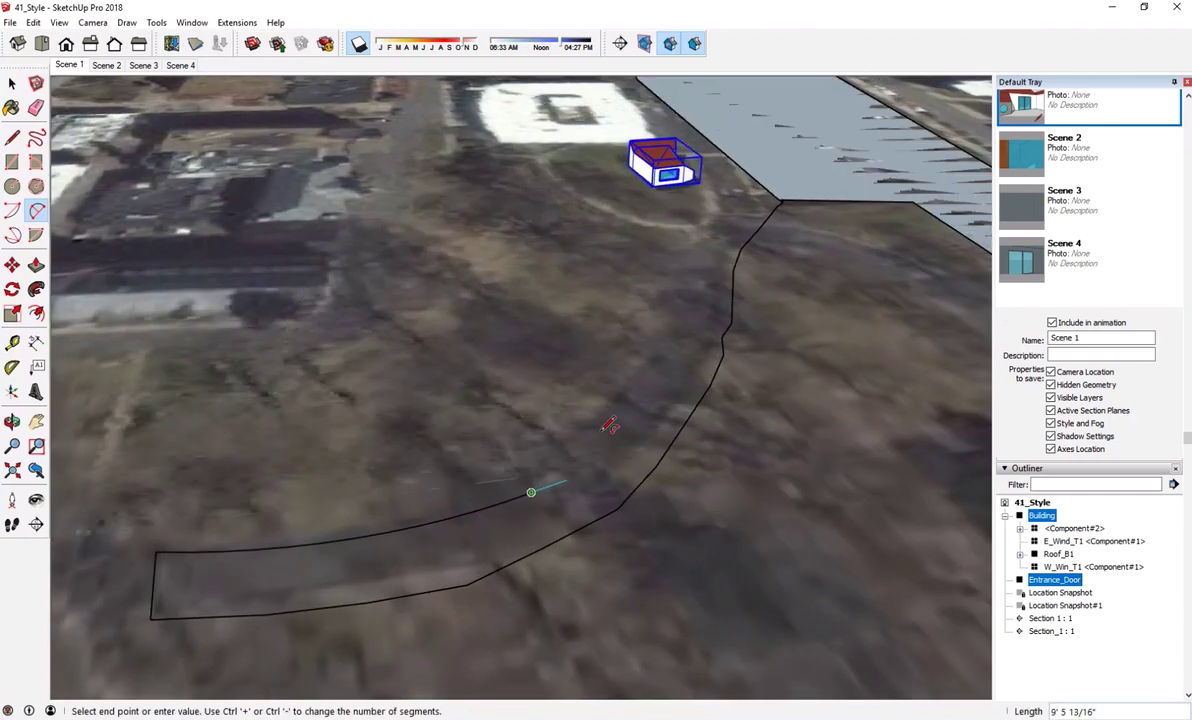
{"action": "left_click", "coordinate": [676, 337]}
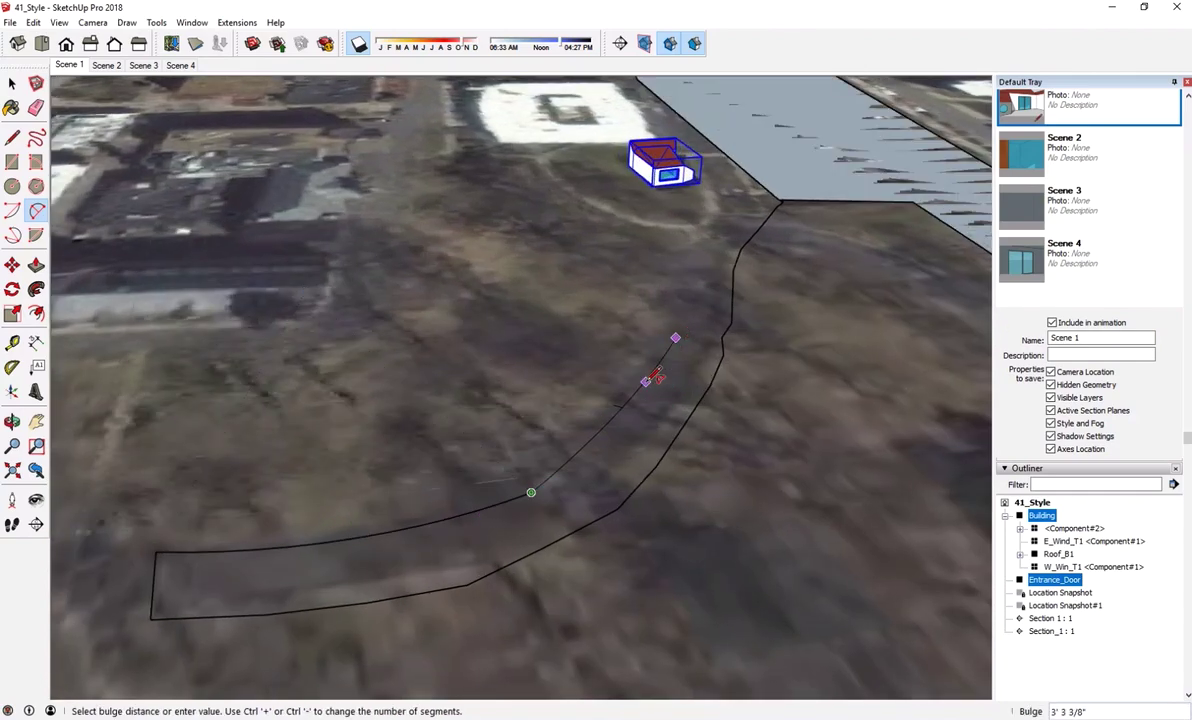
{"action": "left_click", "coordinate": [680, 332]}
{"action": "left_click", "coordinate": [676, 337]}
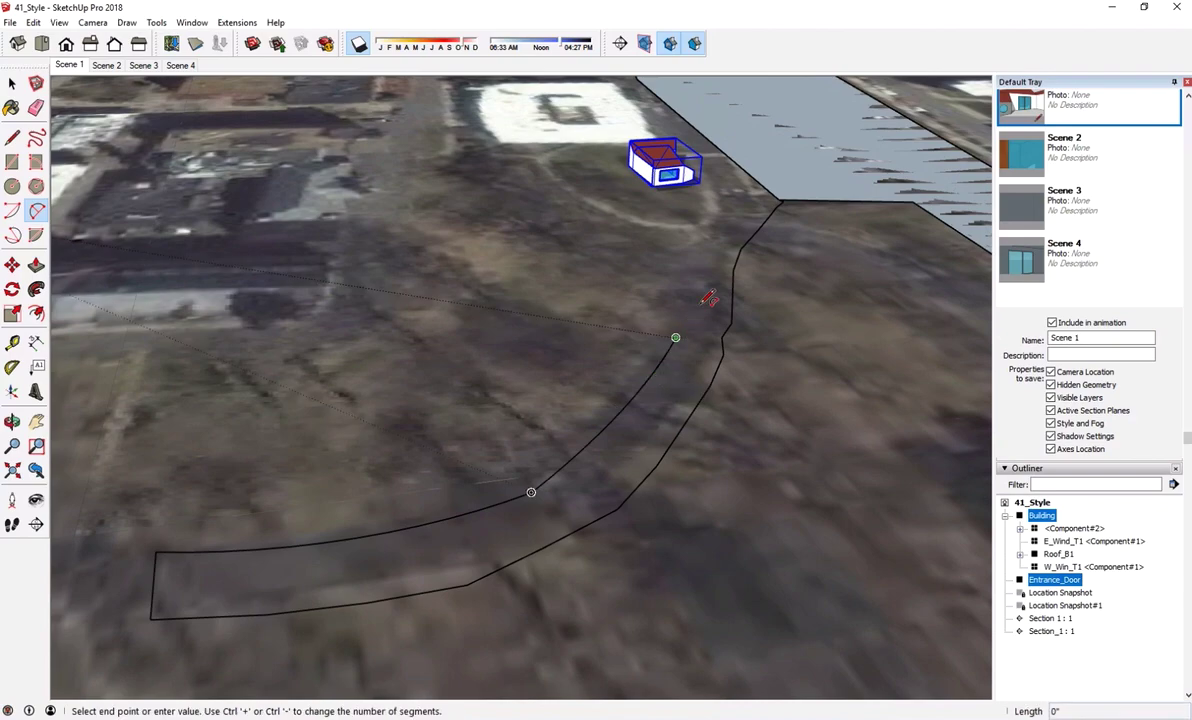
{"action": "left_click", "coordinate": [711, 242]}
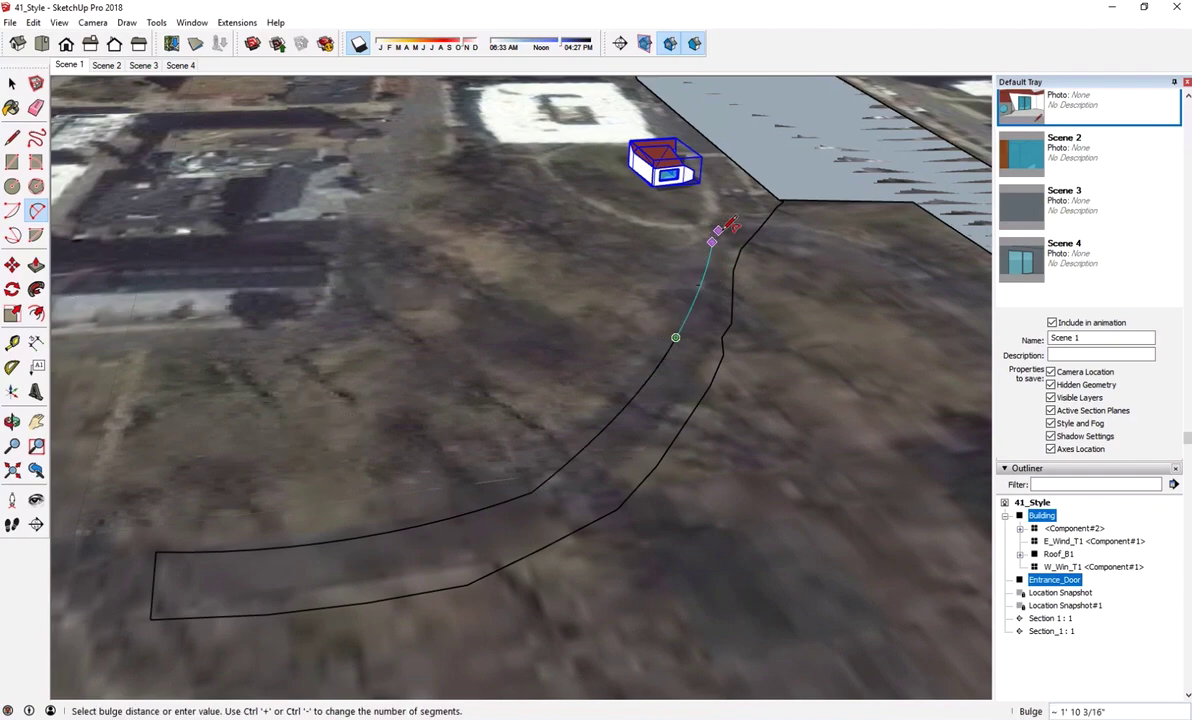
{"action": "left_click", "coordinate": [716, 226]}
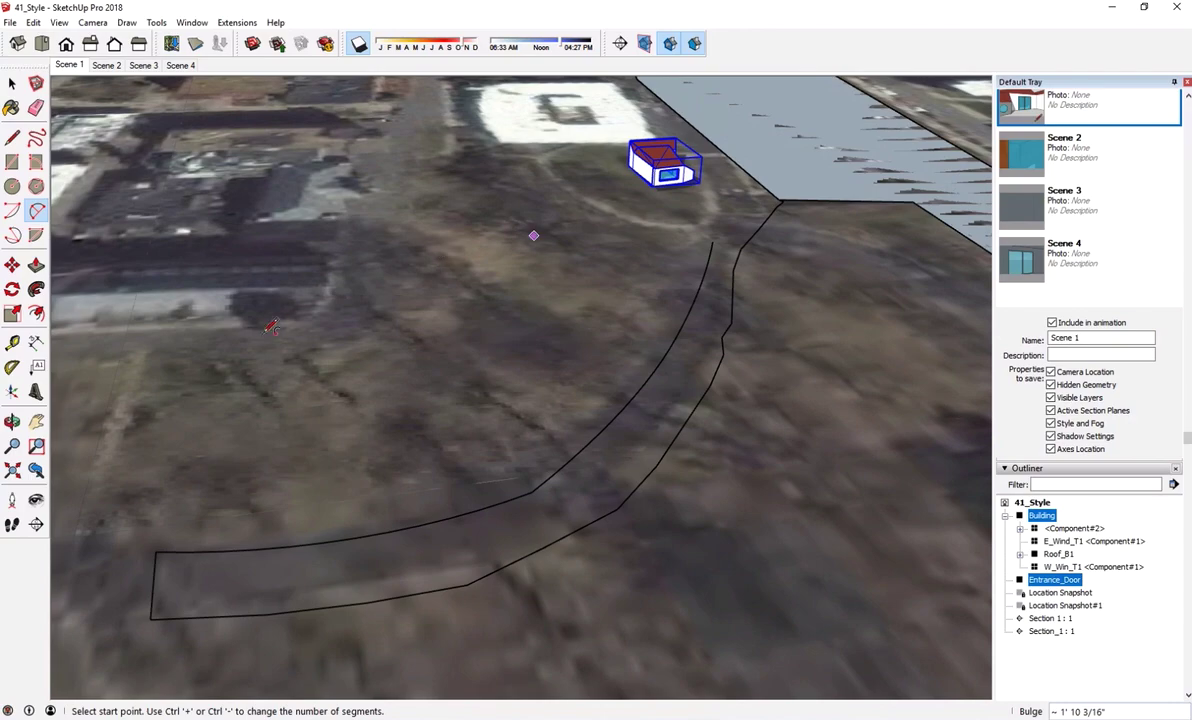
Delete the freehand path edge running from the parking lot corner to the short width line.
{"action": "key", "text": "space"}
{"action": "left_click", "coordinate": [613, 519]}
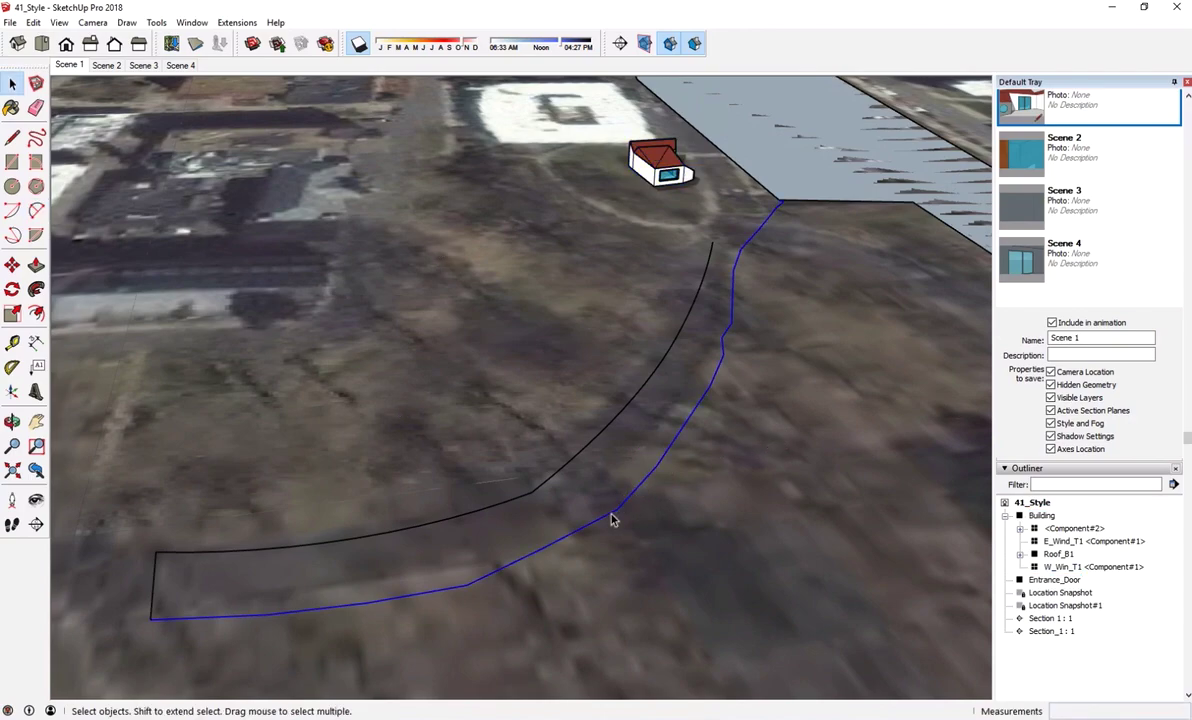
{"action": "key", "text": "Delete"}
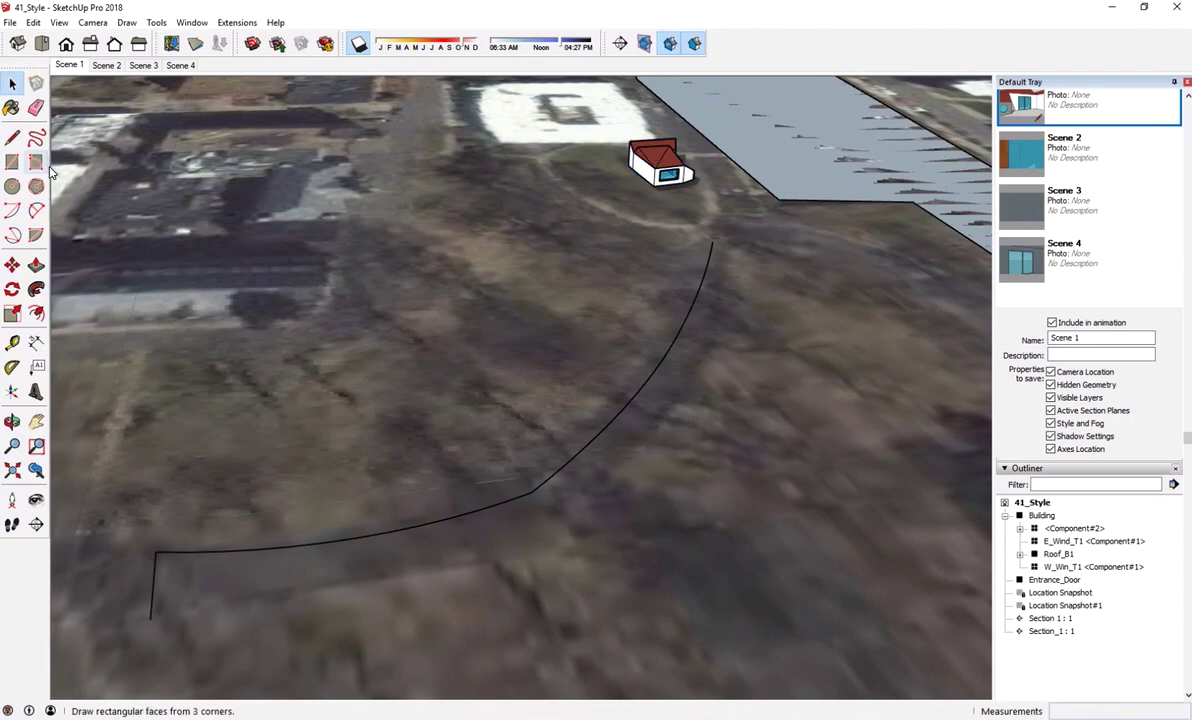
Draw two connected arcs from the outer end of the short width line, tracing the path's outer edge alongside the inner one.
{"action": "left_click", "coordinate": [37, 210]}
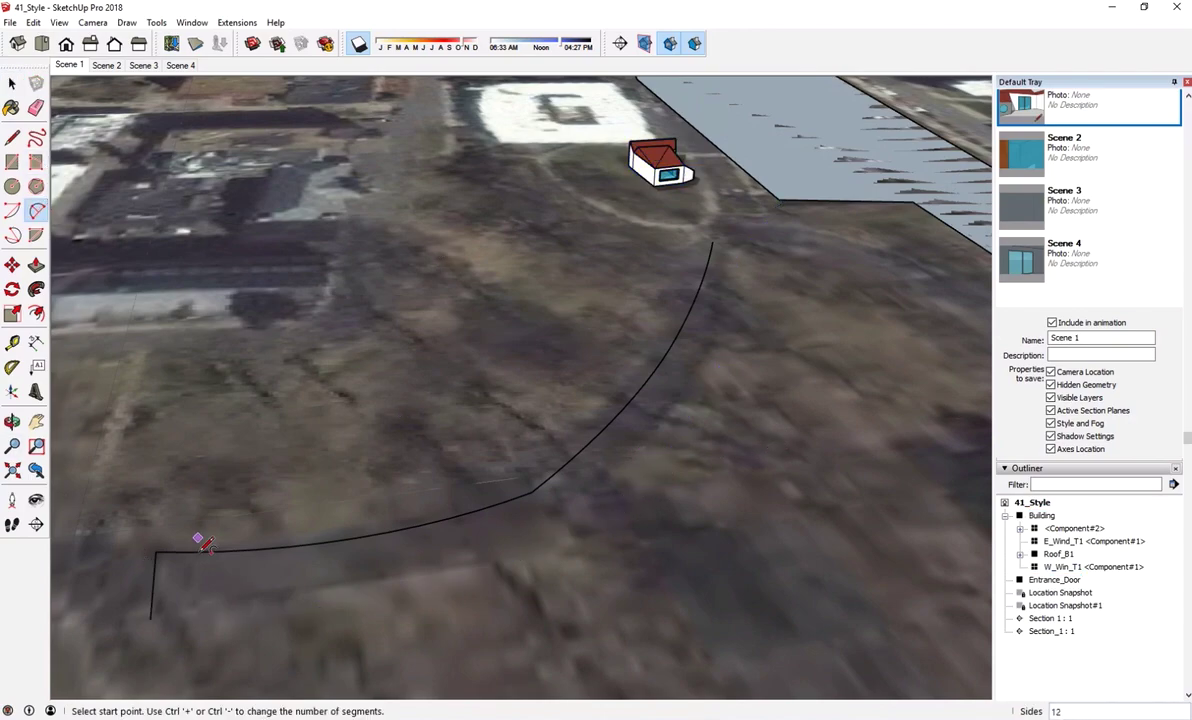
{"action": "left_click", "coordinate": [150, 619]}
{"action": "left_click", "coordinate": [530, 558]}
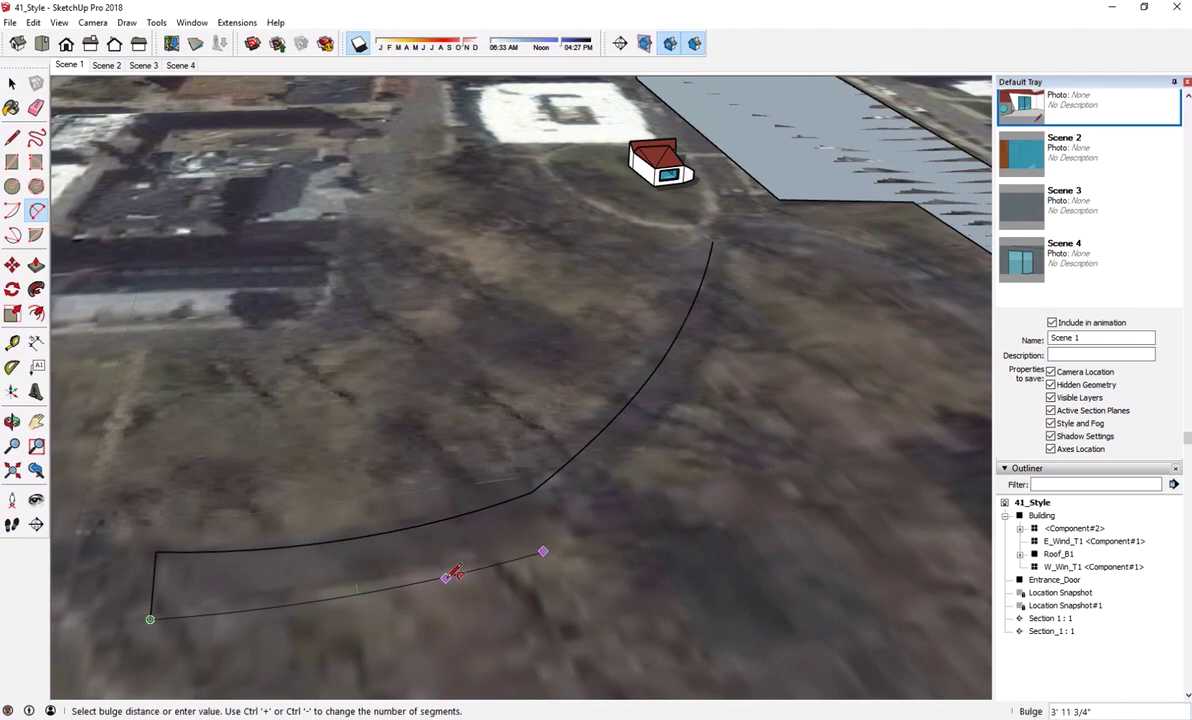
{"action": "left_click", "coordinate": [533, 557]}
{"action": "left_click", "coordinate": [543, 550]}
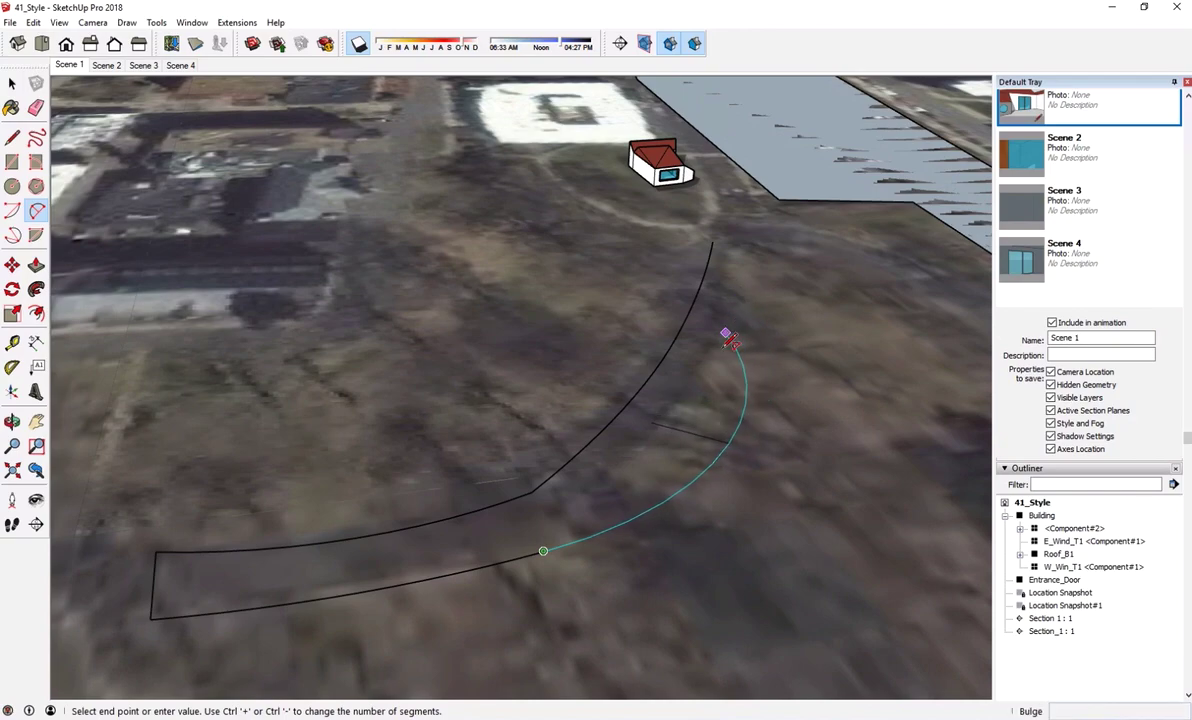
{"action": "left_click", "coordinate": [725, 333]}
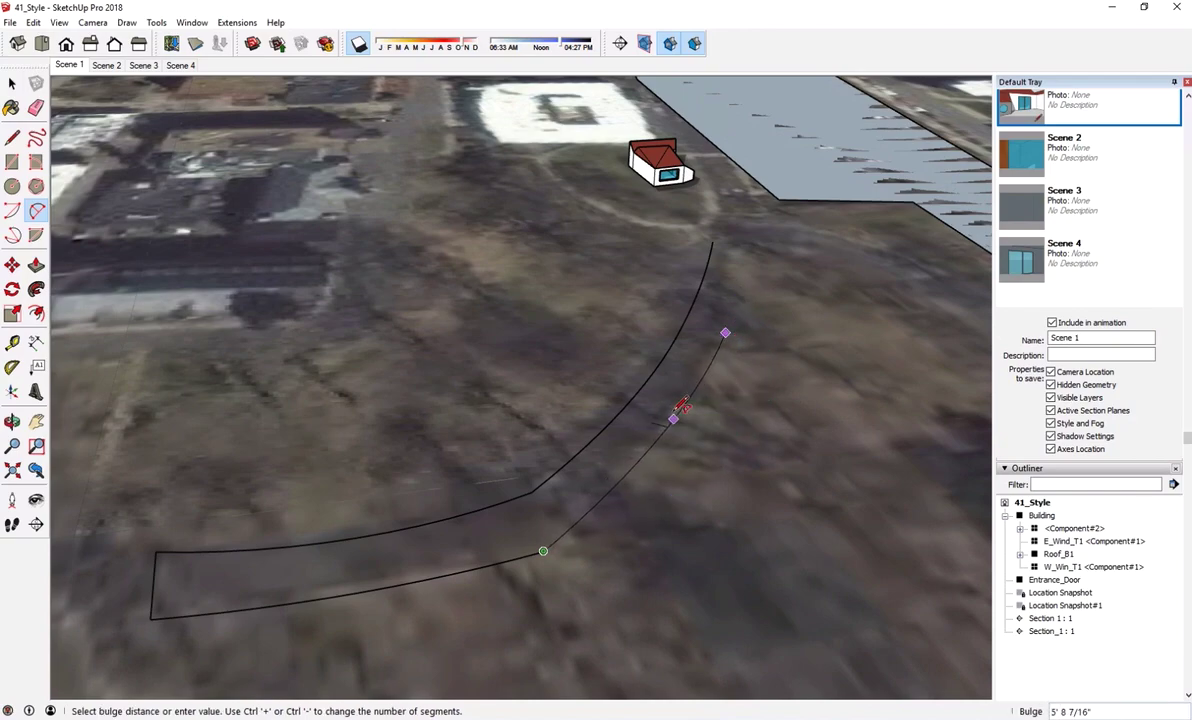
{"action": "left_click", "coordinate": [686, 396]}
Extend the outer edge with a nearly flat arc, bulge about 2 5/8", ending opposite the inner edge's end near the building.
{"action": "left_click", "coordinate": [726, 332]}
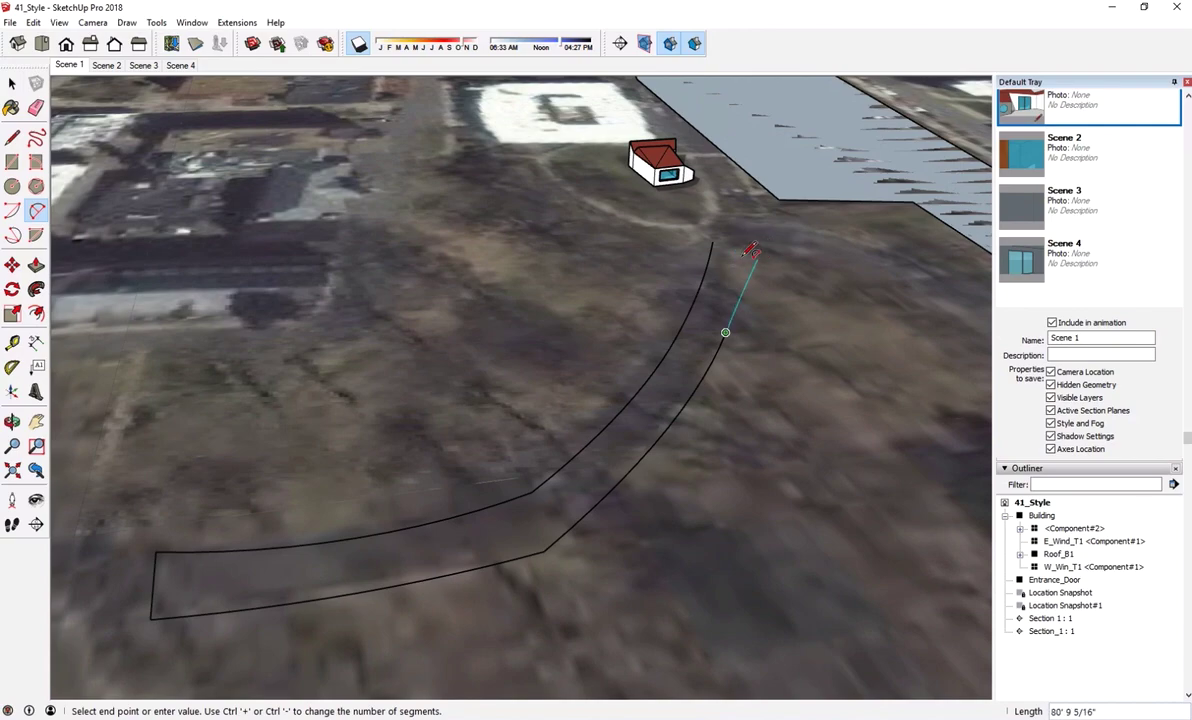
{"action": "scroll", "coordinate": [760, 250], "scroll_direction": "up", "scroll_amount": 3}
{"action": "middle_click_drag", "start_coordinate": [768, 257], "coordinate": [766, 251]}
{"action": "key", "text": "a"}
{"action": "left_click", "coordinate": [363, 615]}
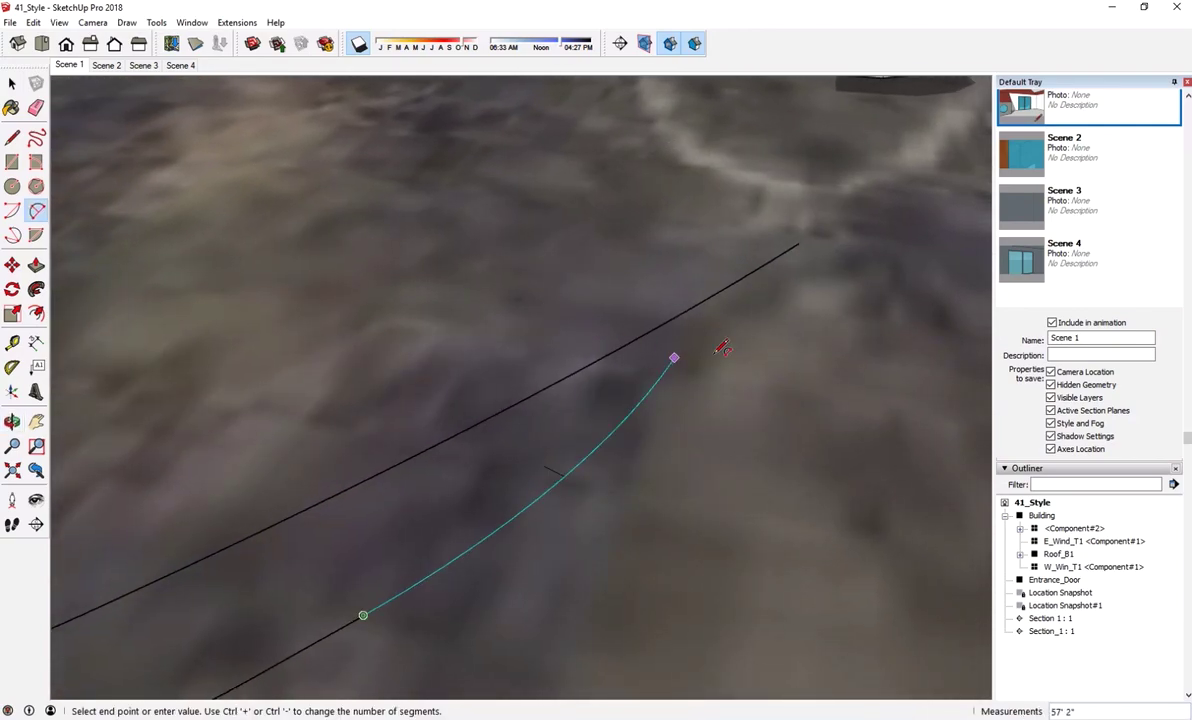
{"action": "left_click", "coordinate": [859, 324]}
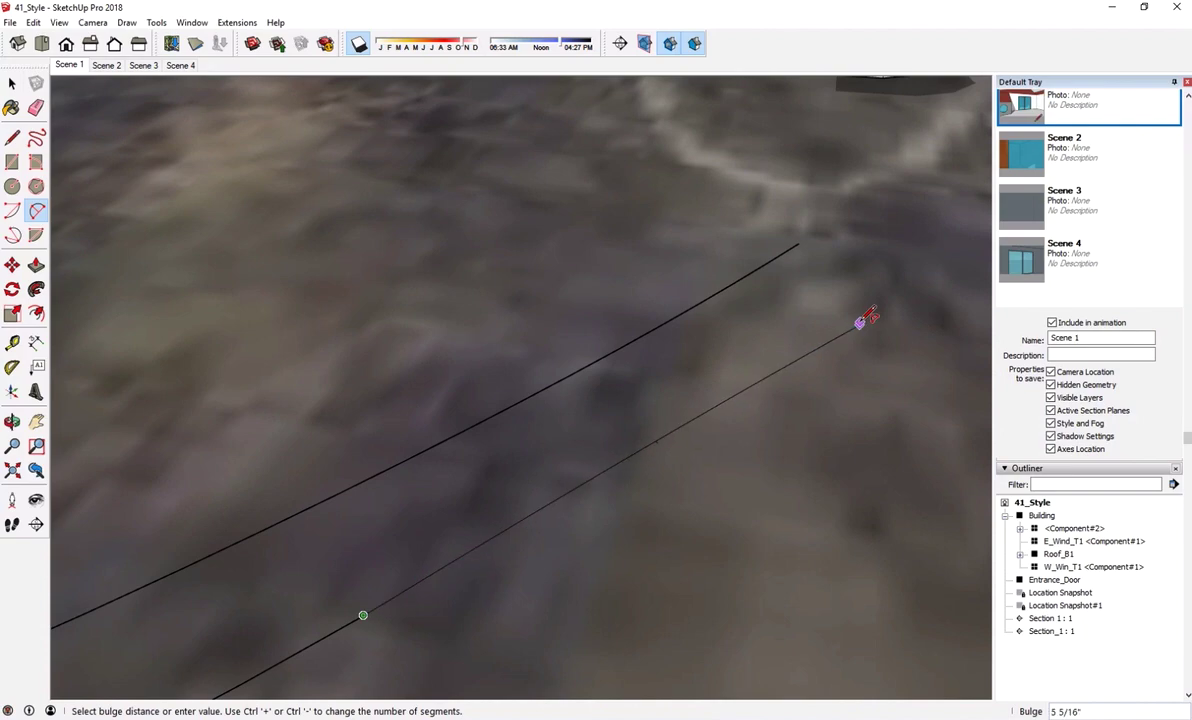
{"action": "left_click", "coordinate": [862, 323]}
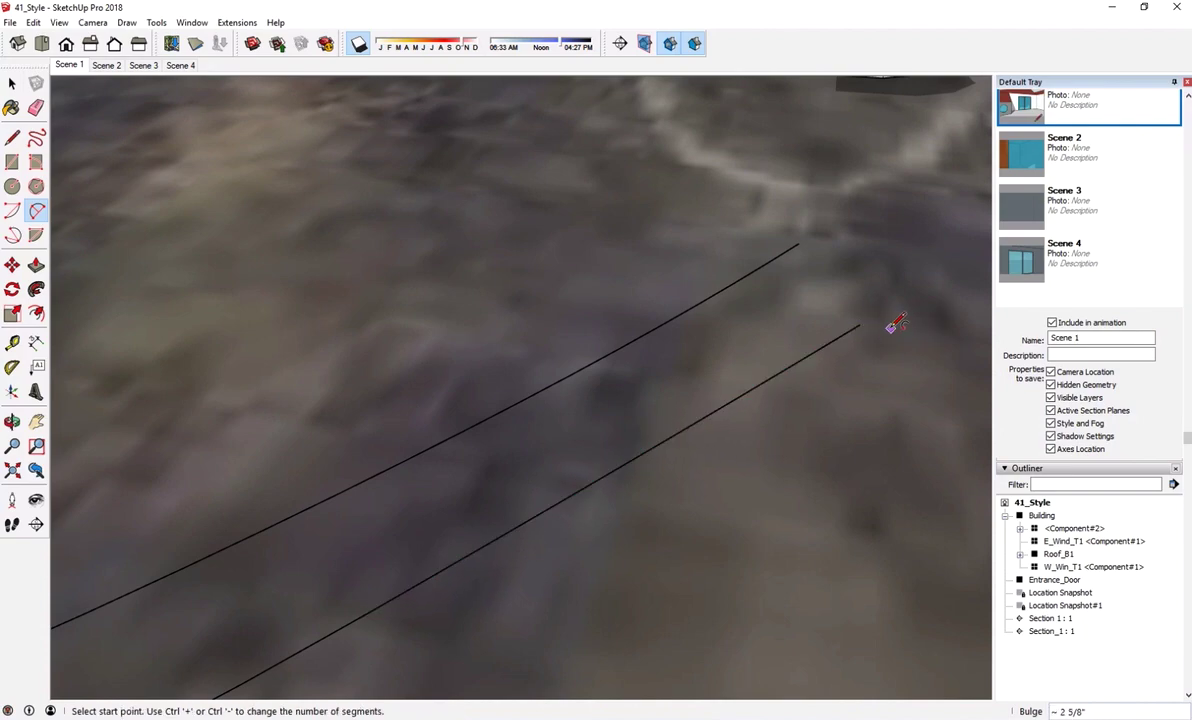
Close the walking path outline with a line about 25' long between the ends of the outer and inner edges.
{"action": "key", "text": "l"}
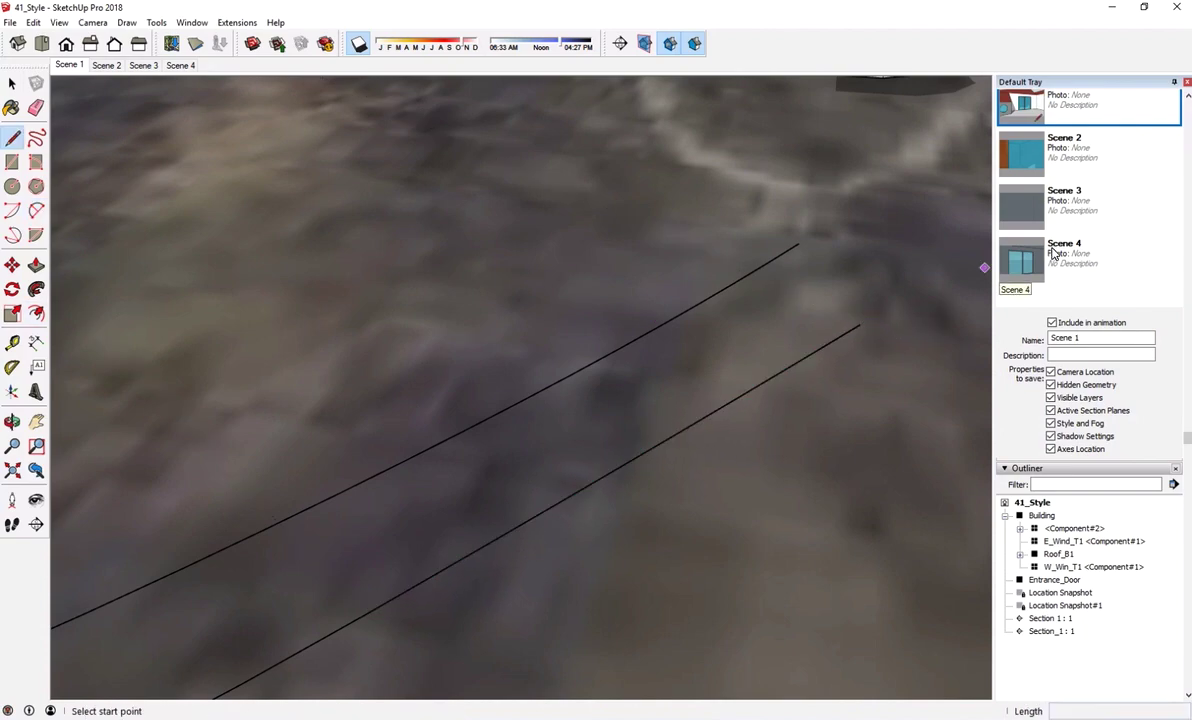
{"action": "left_click", "coordinate": [859, 324]}
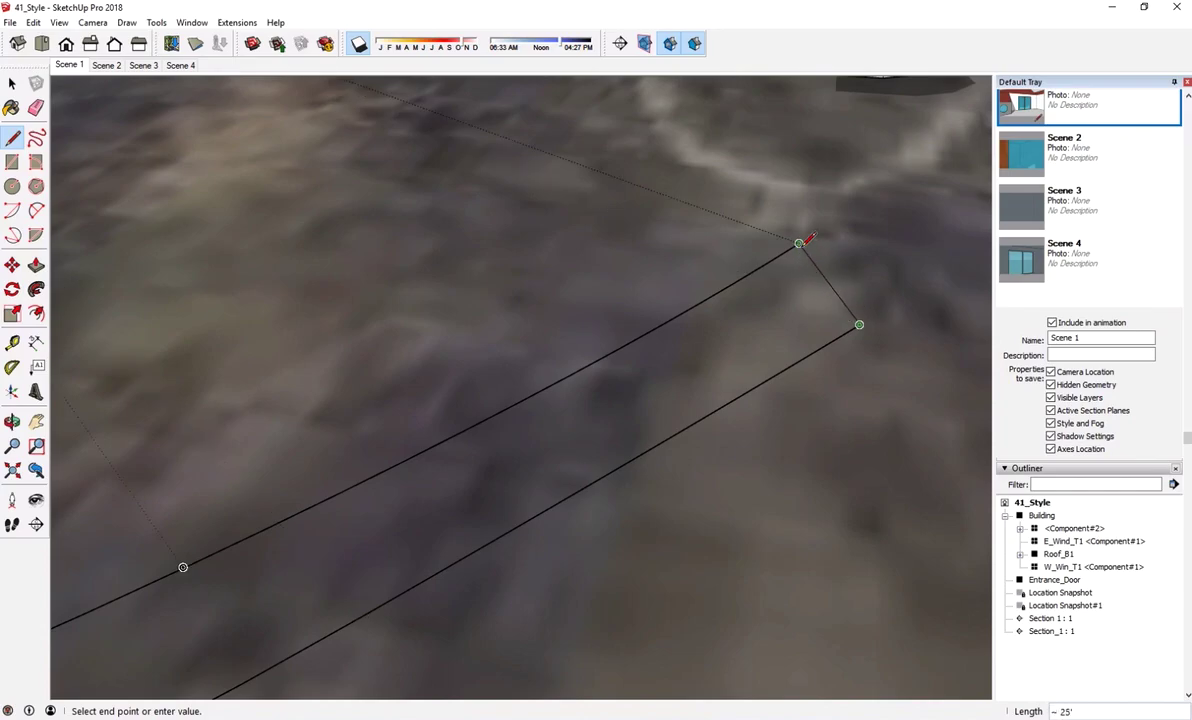
{"action": "left_click", "coordinate": [798, 244]}
Switch the site from the flat aerial snapshot to the 3D terrain.
{"action": "scroll", "coordinate": [703, 437], "scroll_direction": "down", "scroll_amount": 10}
{"action": "middle_click_drag", "start_coordinate": [703, 437], "coordinate": [541, 487]}
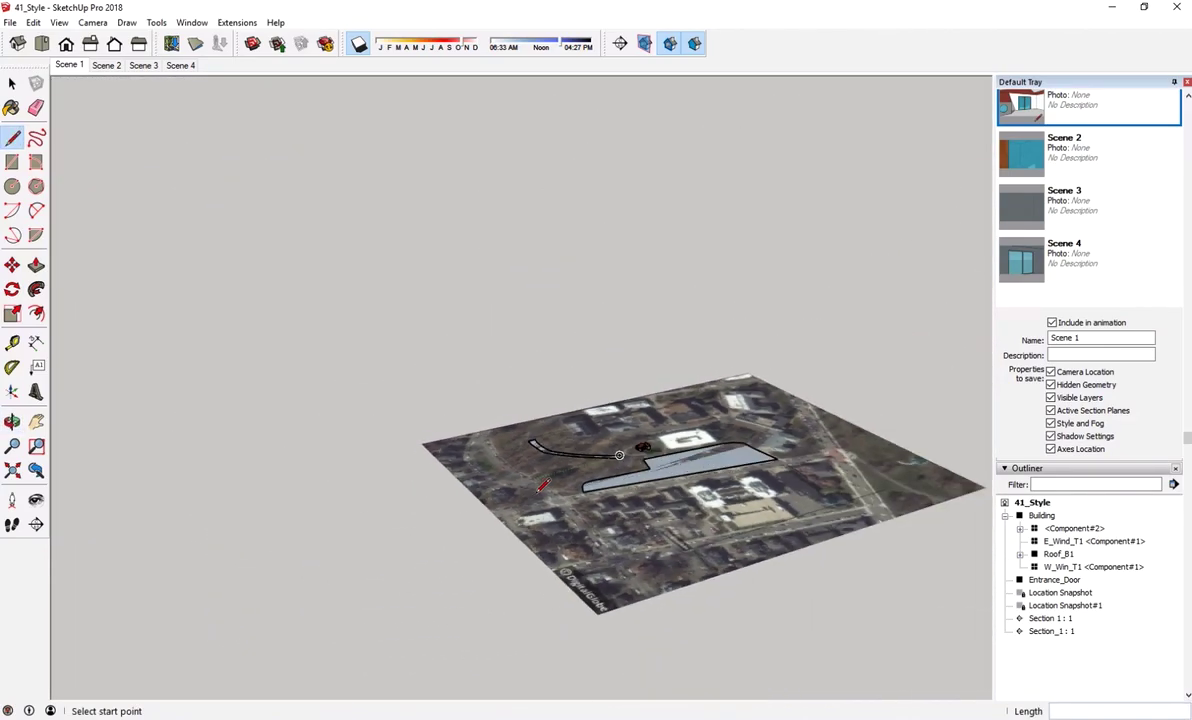
{"action": "left_click", "coordinate": [195, 44]}
Examine how the flat parking lot and path faces sit against the sloping terrain from several angles.
{"action": "middle_click_drag", "start_coordinate": [426, 426], "coordinate": [700, 460]}
{"action": "scroll", "coordinate": [690, 470], "scroll_direction": "up", "scroll_amount": 5}
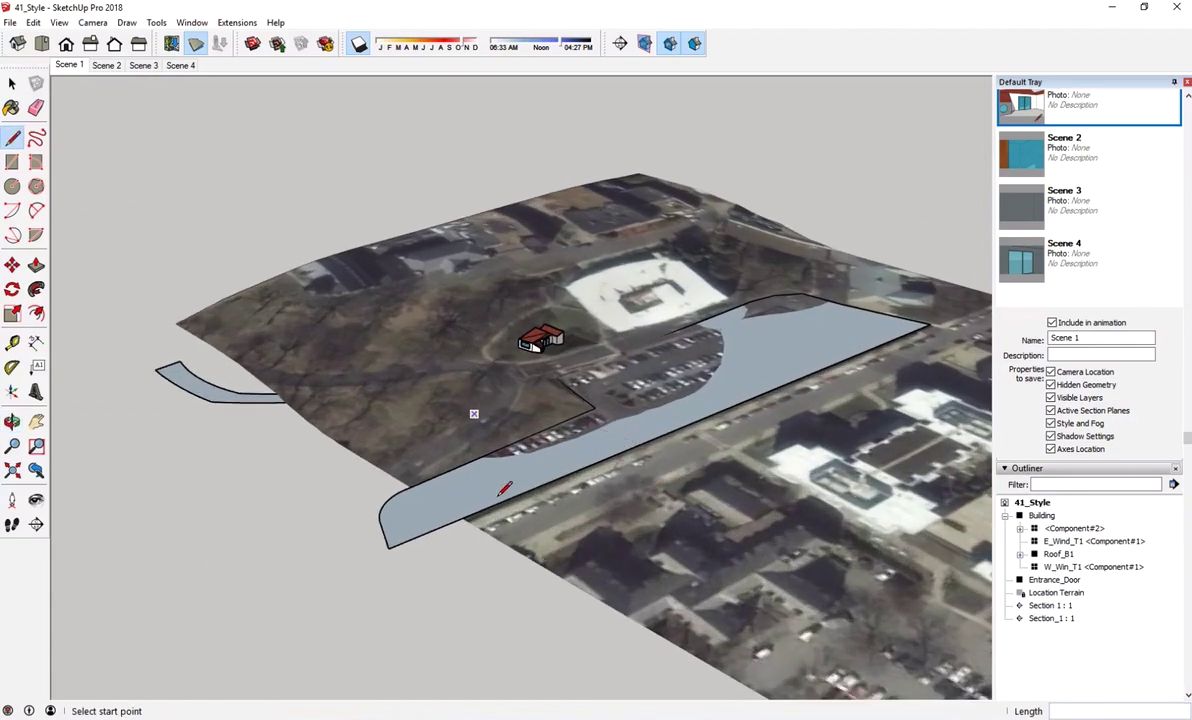
{"action": "scroll", "coordinate": [445, 505], "scroll_direction": "down", "scroll_amount": 5}
{"action": "middle_click_drag", "start_coordinate": [592, 545], "coordinate": [560, 530]}
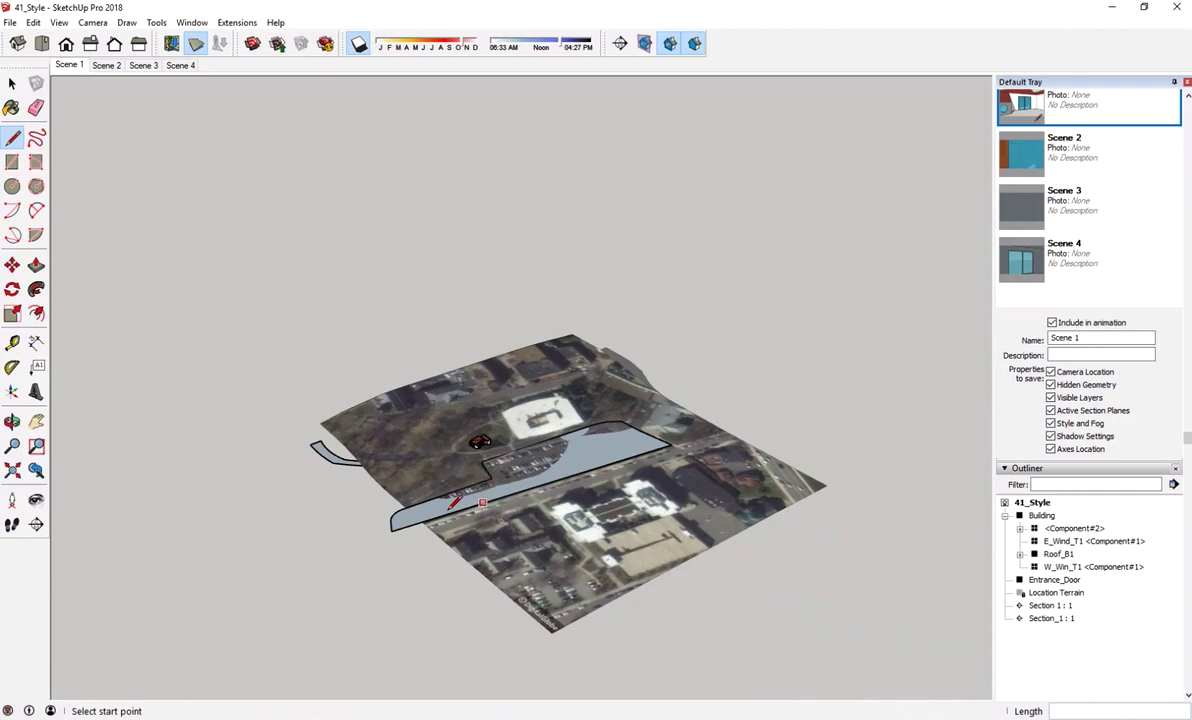
{"action": "middle_click_drag", "start_coordinate": [545, 482], "coordinate": [480, 447]}
{"action": "scroll", "coordinate": [553, 462], "scroll_direction": "up", "scroll_amount": 5}
{"action": "scroll", "coordinate": [553, 462], "scroll_direction": "up", "scroll_amount": 3}
{"action": "mouse_move", "coordinate": [553, 462]}
{"action": "middle_mouse_down"}
{"action": "mouse_move", "coordinate": [625, 404]}
{"action": "mouse_move", "coordinate": [641, 457]}
{"action": "mouse_move", "coordinate": [394, 527]}
{"action": "middle_mouse_up"}
{"action": "scroll", "coordinate": [397, 522], "scroll_direction": "down", "scroll_amount": 3}
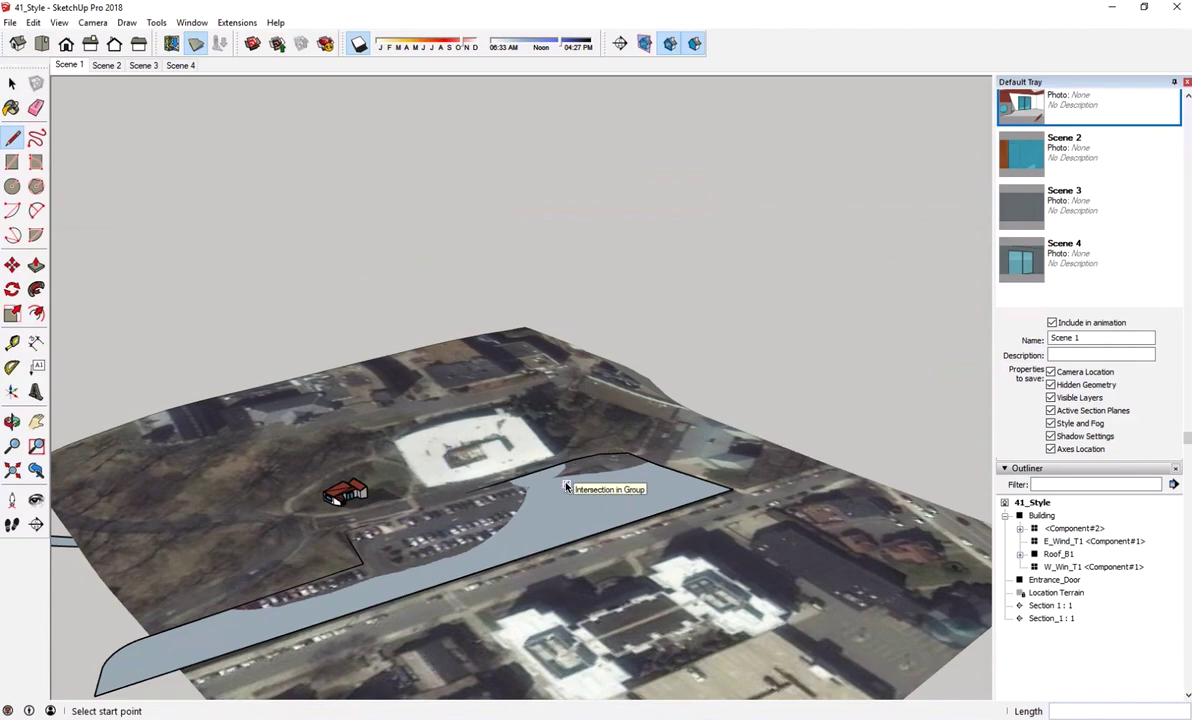
Search the Extension Warehouse for Sandbox Tools.
{"action": "left_click", "coordinate": [192, 22]}
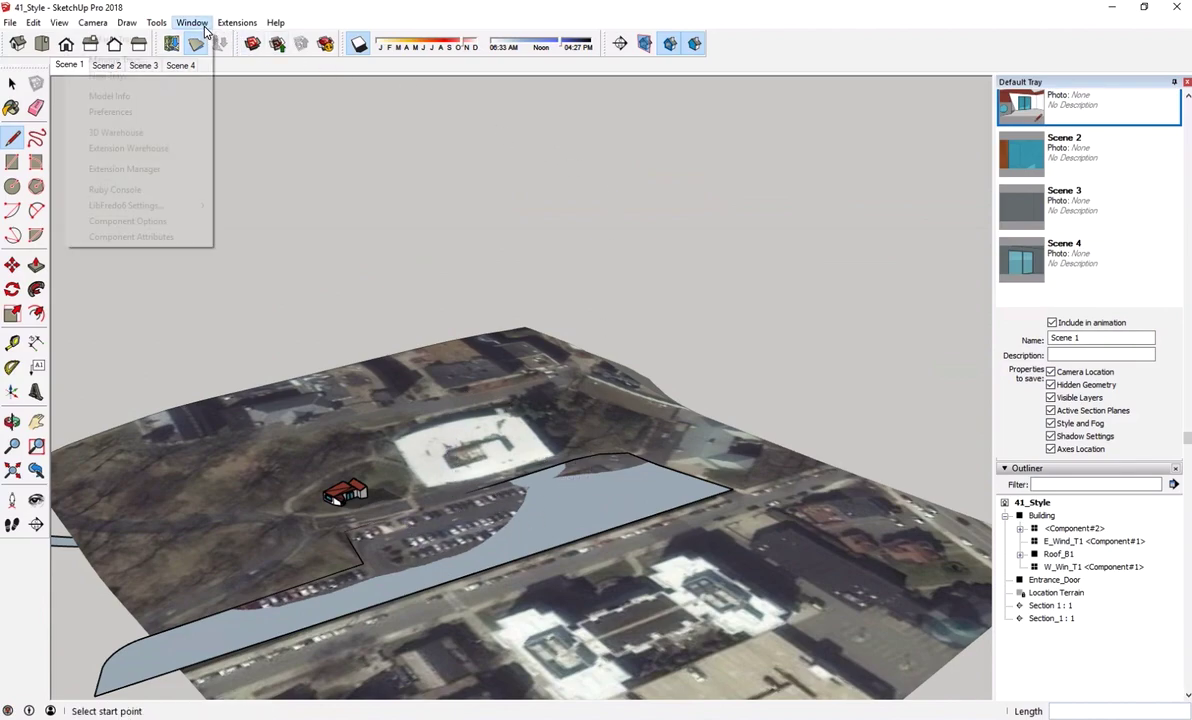
{"action": "left_click", "coordinate": [180, 149]}
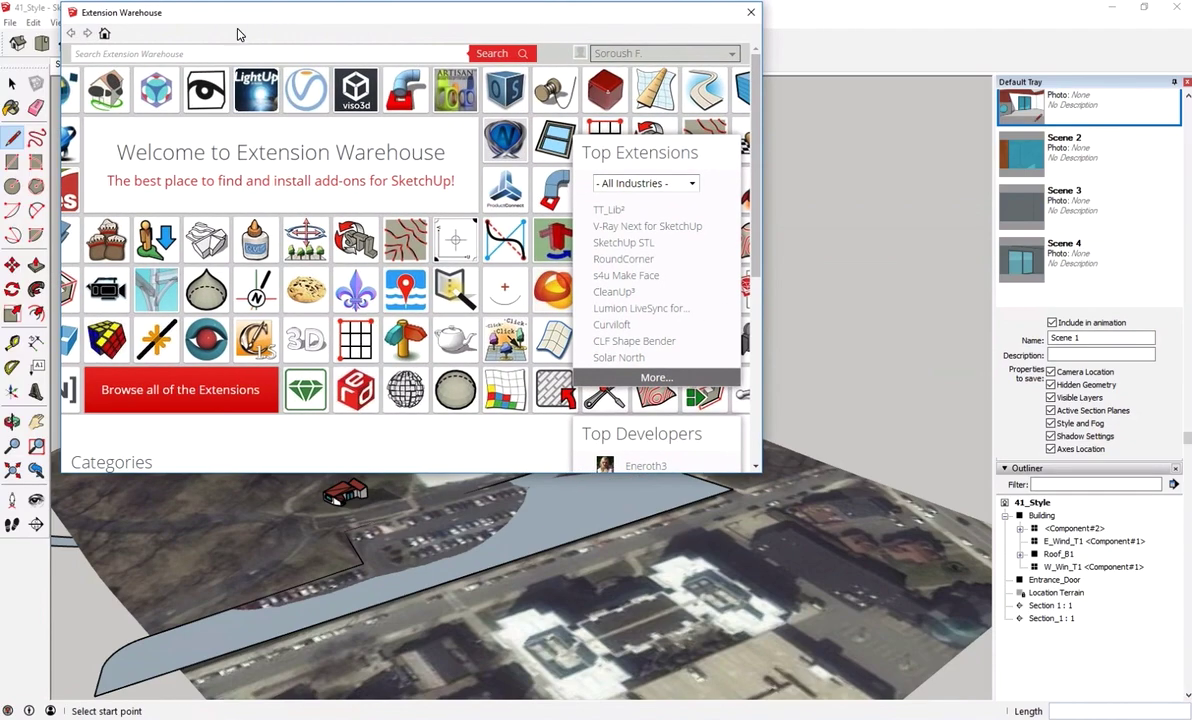
{"action": "type", "text": "sandbox"}
{"action": "key", "text": "Return"}
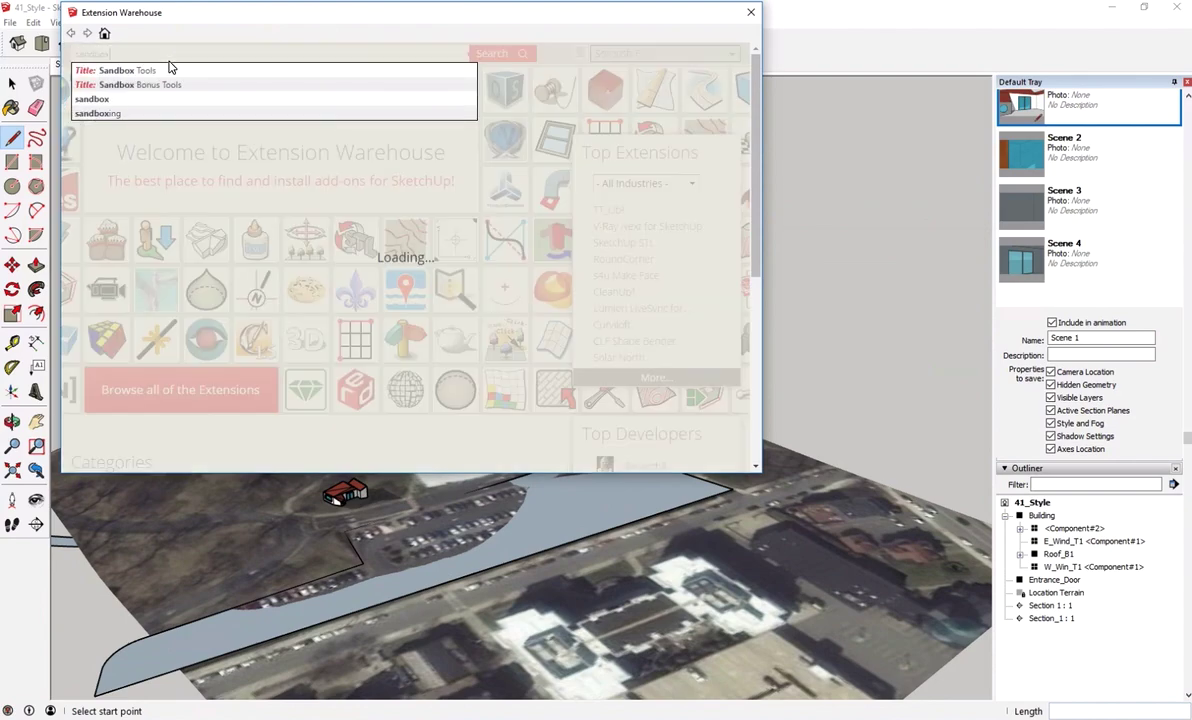
{"action": "left_click", "coordinate": [166, 71]}
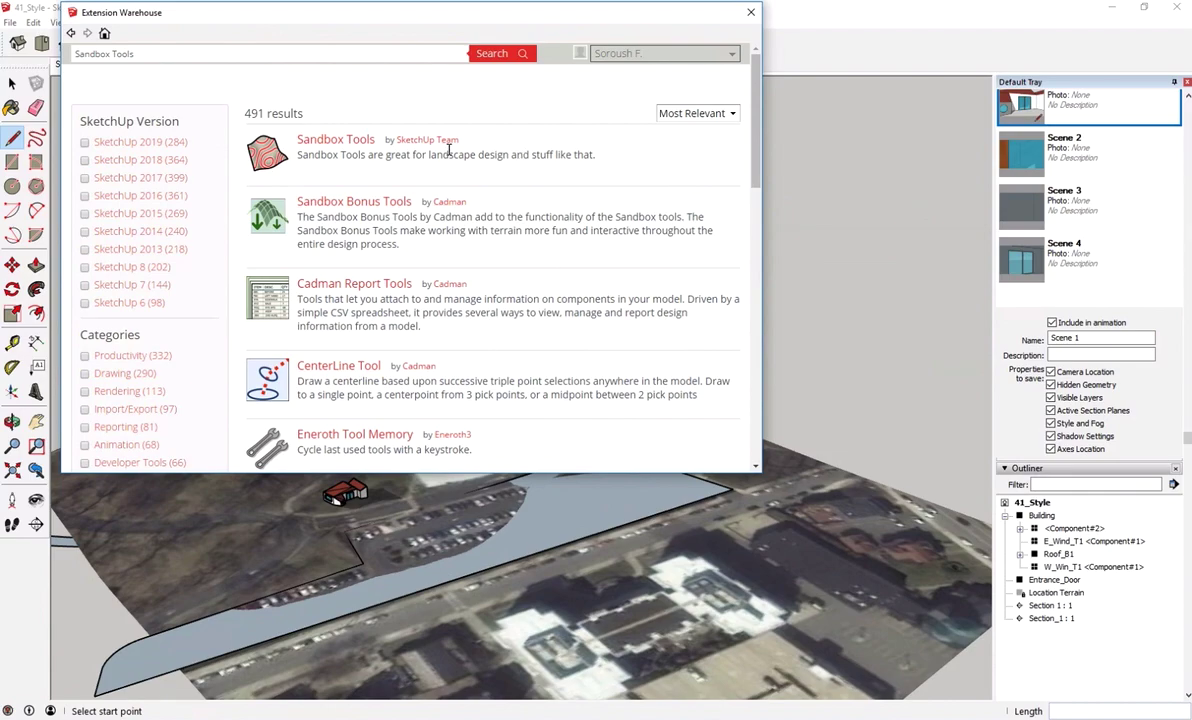
View the Sandbox Tools extension page, return to the warehouse's start page and close the Extension Warehouse.
{"action": "left_click", "coordinate": [316, 140]}
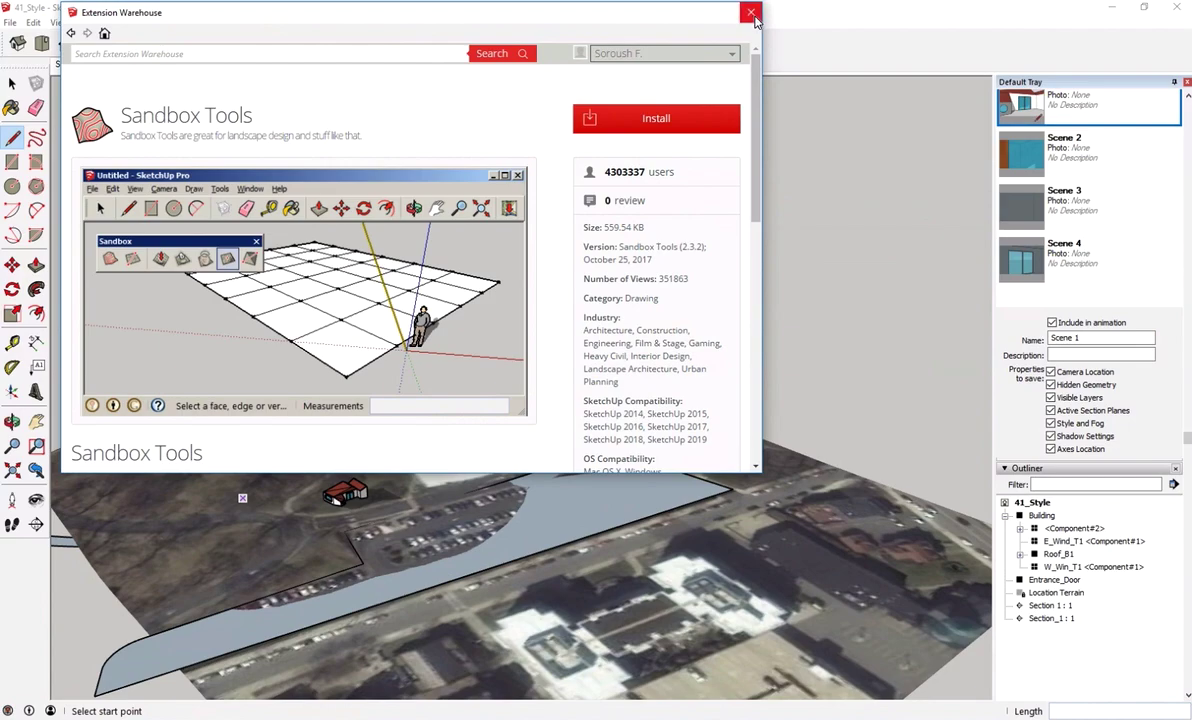
{"action": "left_click", "coordinate": [70, 34]}
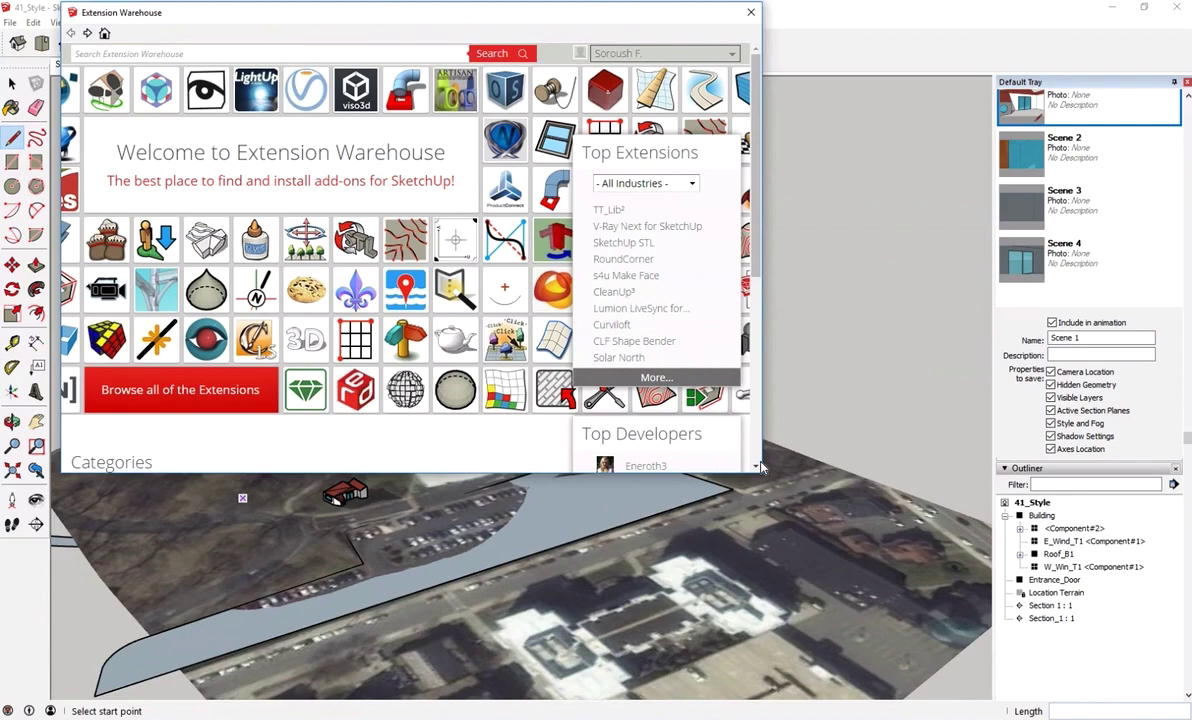
{"action": "left_click_drag", "start_coordinate": [808, 508], "coordinate": [1080, 651]}
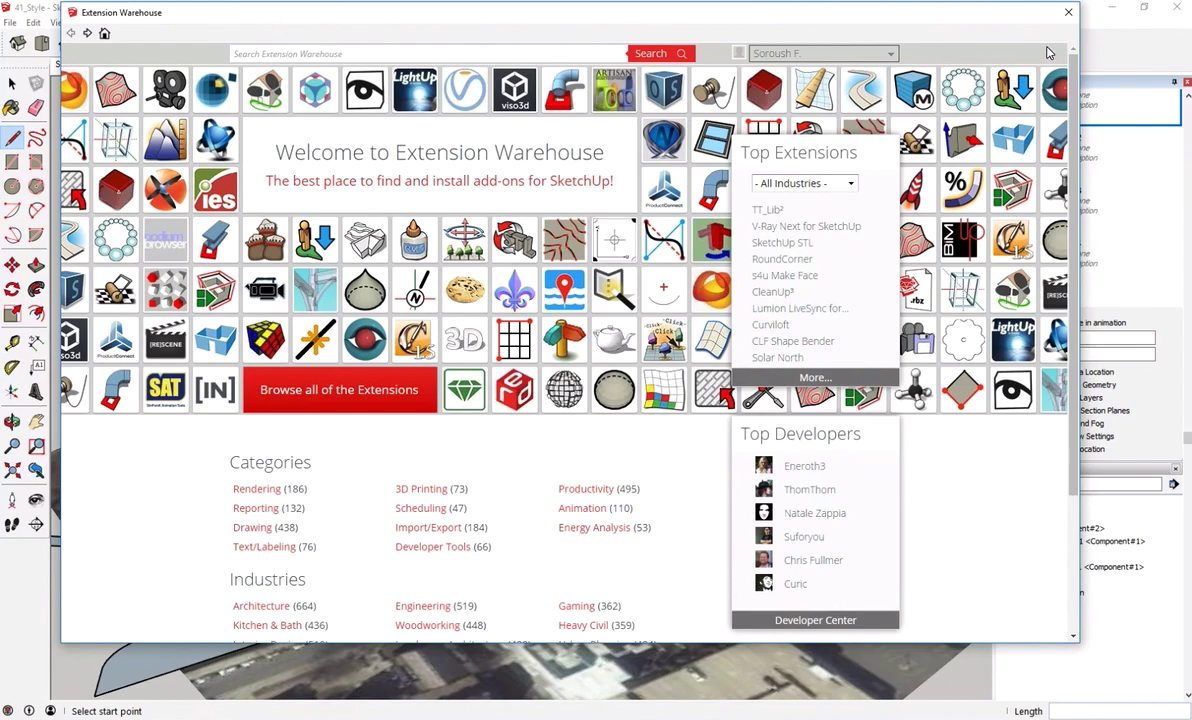
{"action": "left_click", "coordinate": [1068, 13]}
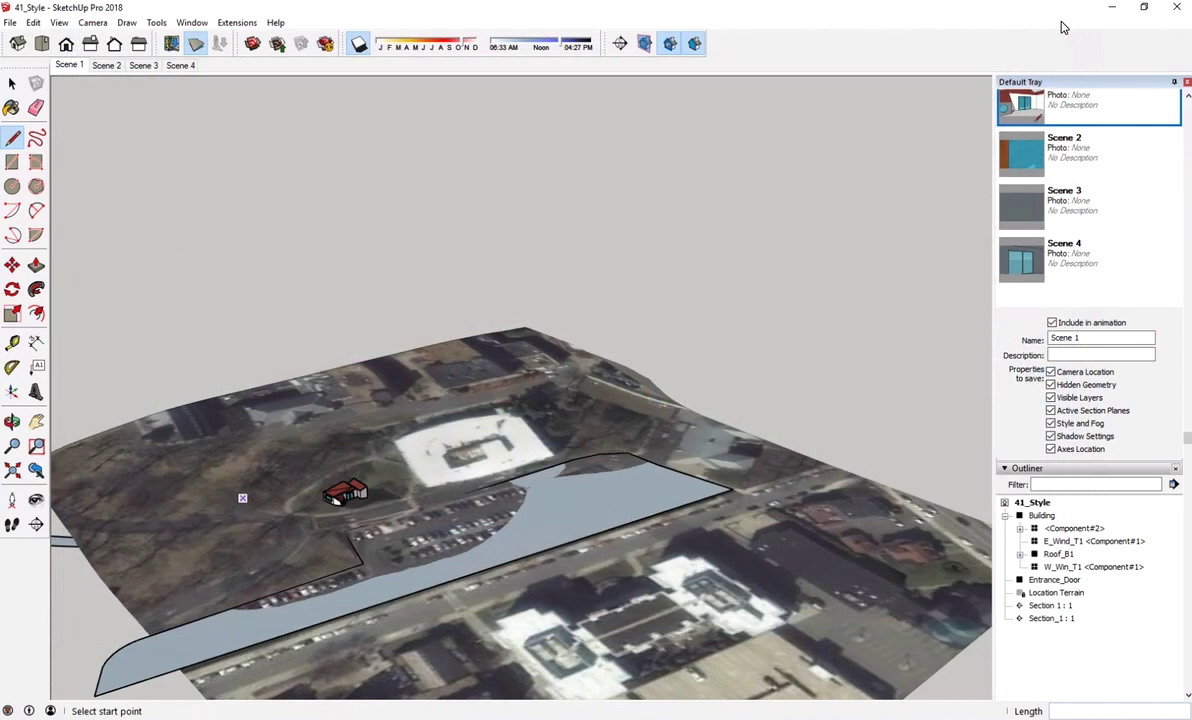
Display the Sandbox tool set and dock it beside the Section tools.
{"action": "right_click", "coordinate": [716, 45]}
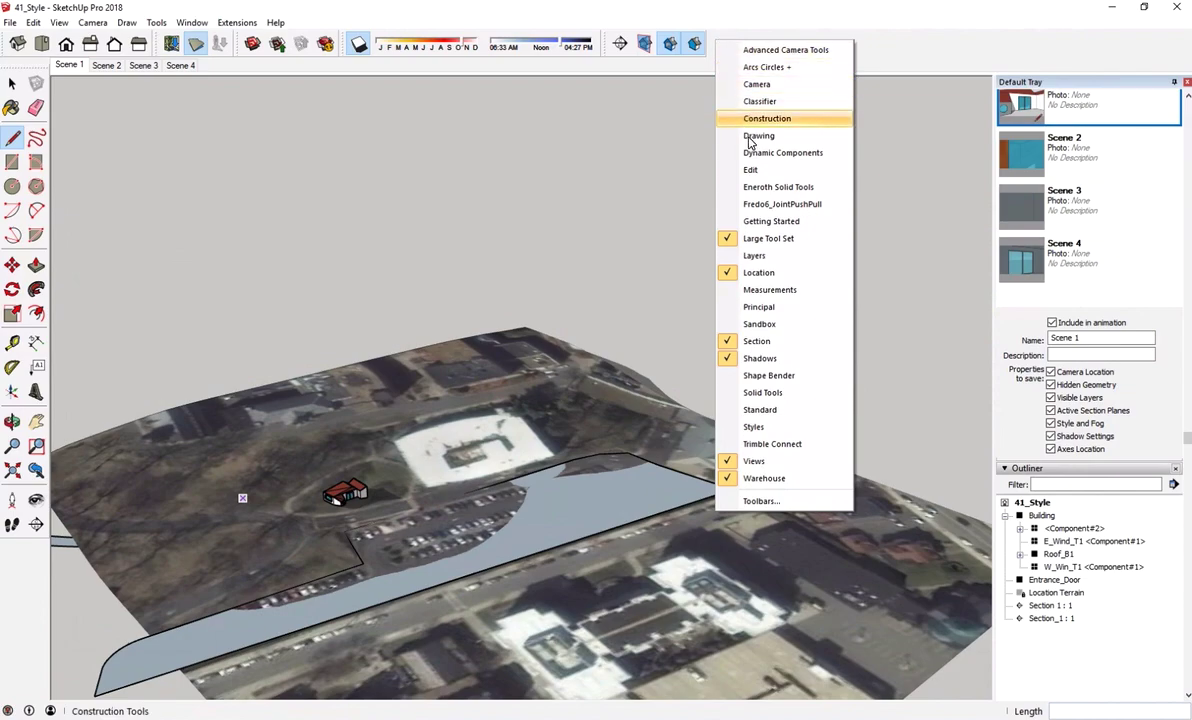
{"action": "left_click", "coordinate": [759, 324]}
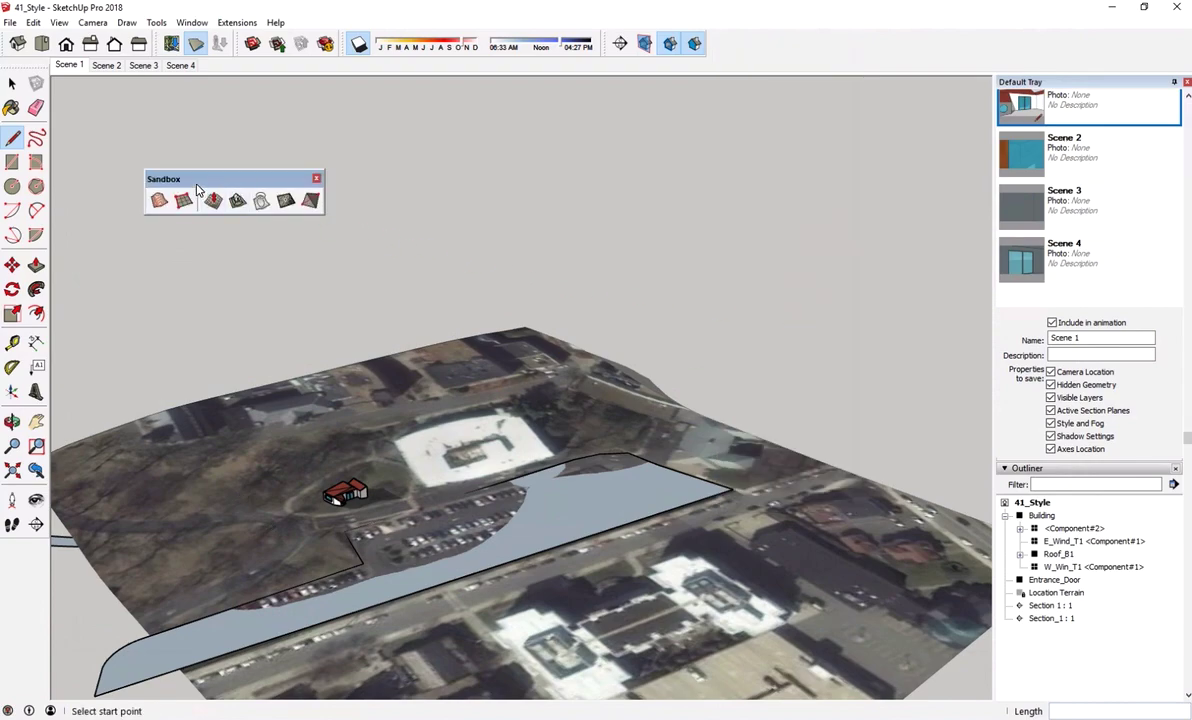
{"action": "left_click_drag", "start_coordinate": [198, 178], "coordinate": [741, 40]}
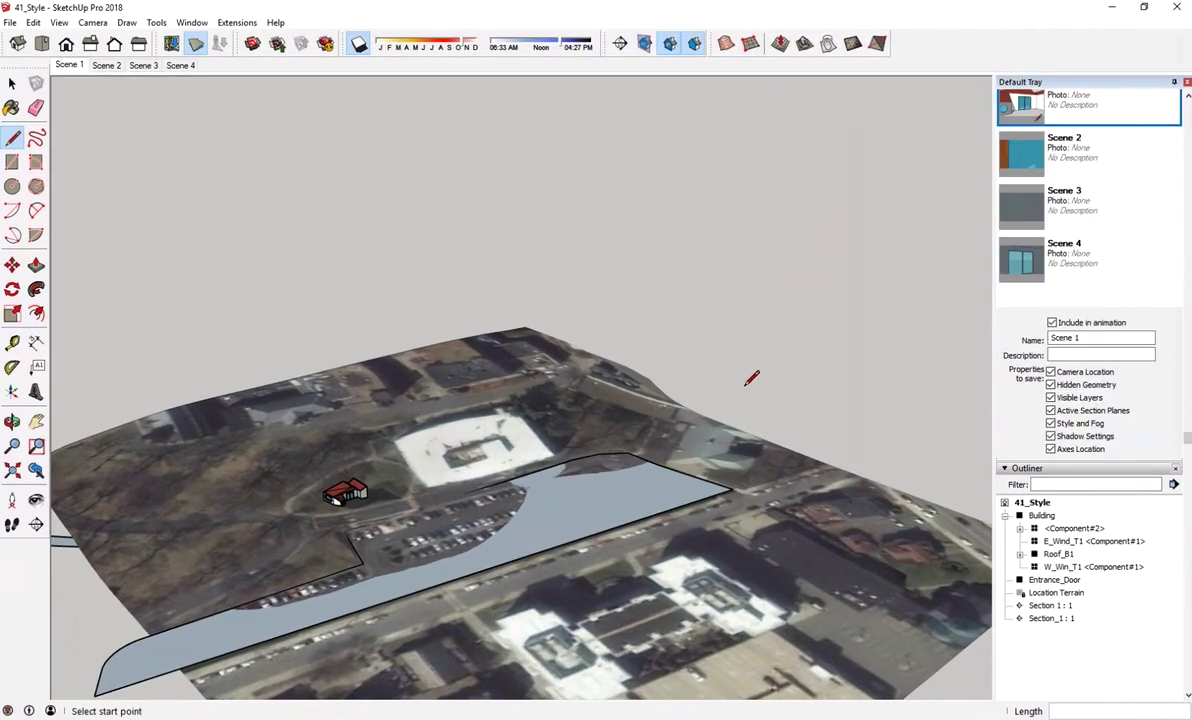
Unlock the Location Terrain group so that it can be edited, and clear the selection.
{"action": "mouse_move", "coordinate": [742, 319]}
{"action": "middle_mouse_down"}
{"action": "mouse_move", "coordinate": [764, 330]}
{"action": "mouse_move", "coordinate": [812, 311]}
{"action": "middle_mouse_up"}
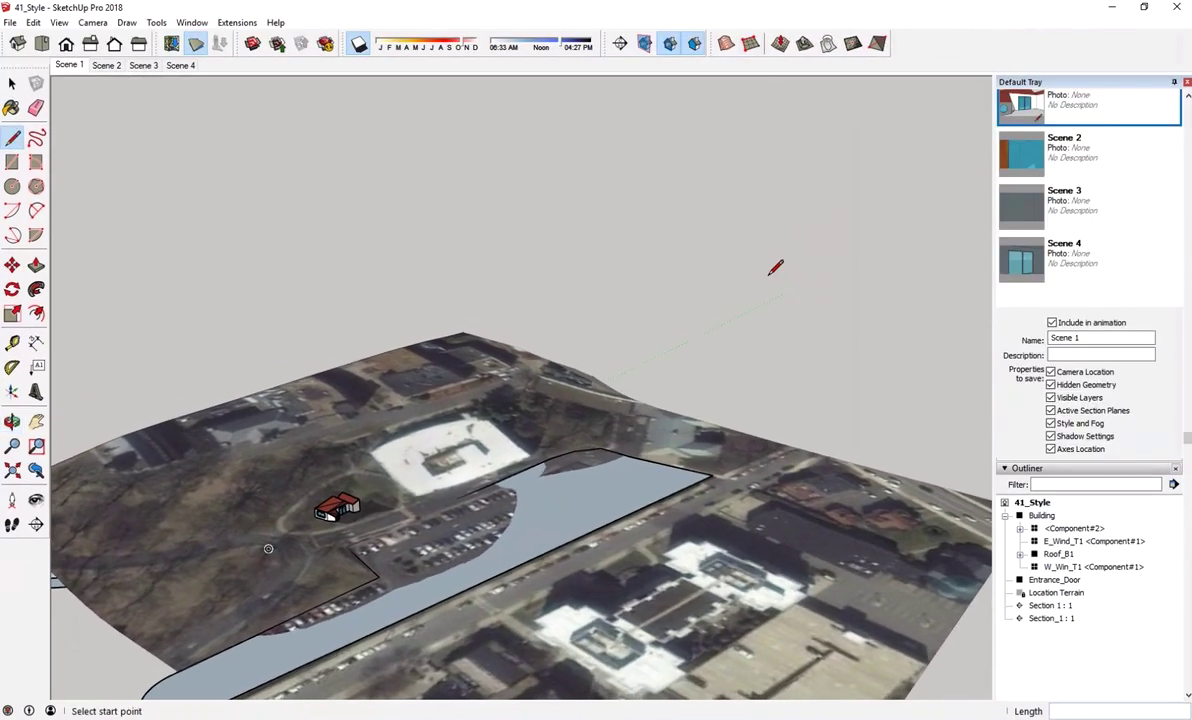
{"action": "scroll", "coordinate": [754, 291], "scroll_direction": "down", "scroll_amount": 3}
{"action": "middle_click_drag", "start_coordinate": [740, 320], "coordinate": [500, 420]}
{"action": "scroll", "coordinate": [550, 480], "scroll_direction": "up", "scroll_amount": 3}
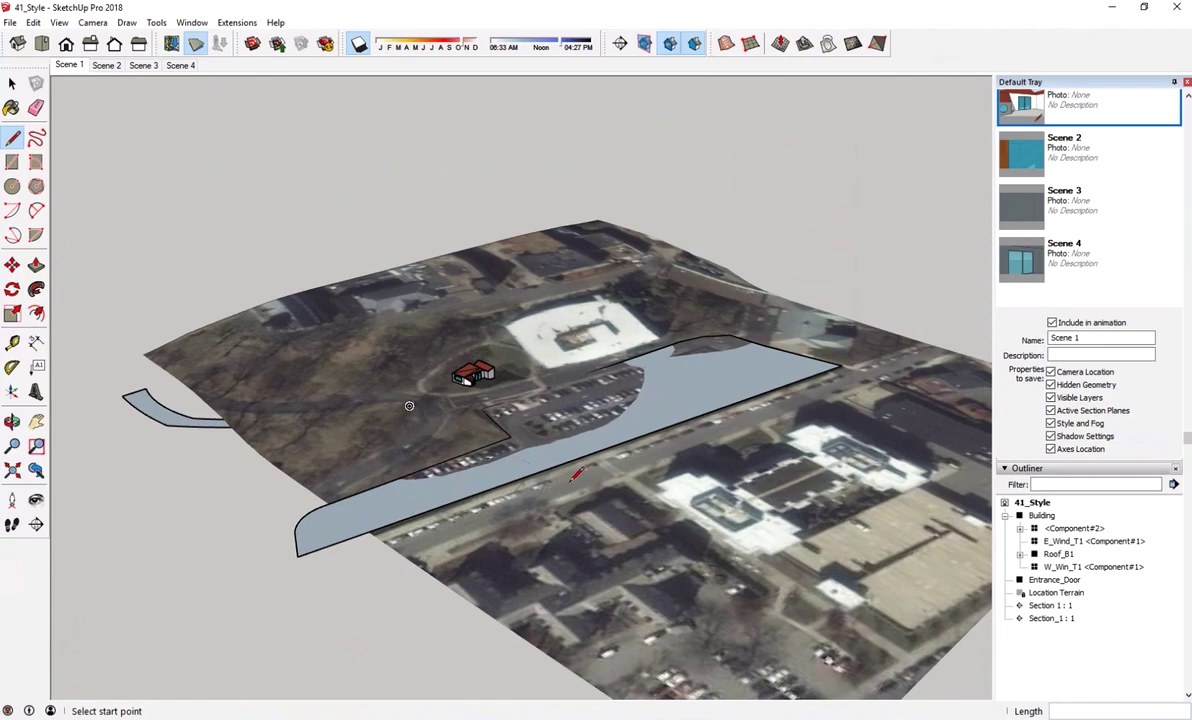
{"action": "key", "text": "space"}
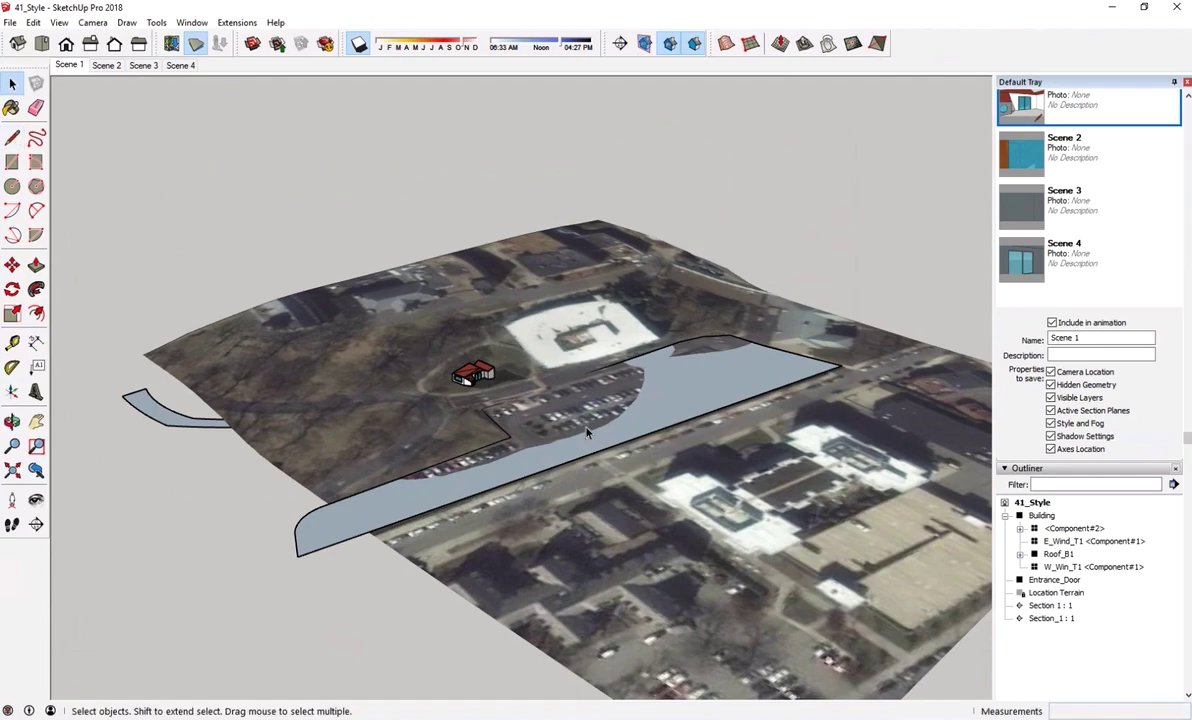
{"action": "left_click", "coordinate": [548, 288]}
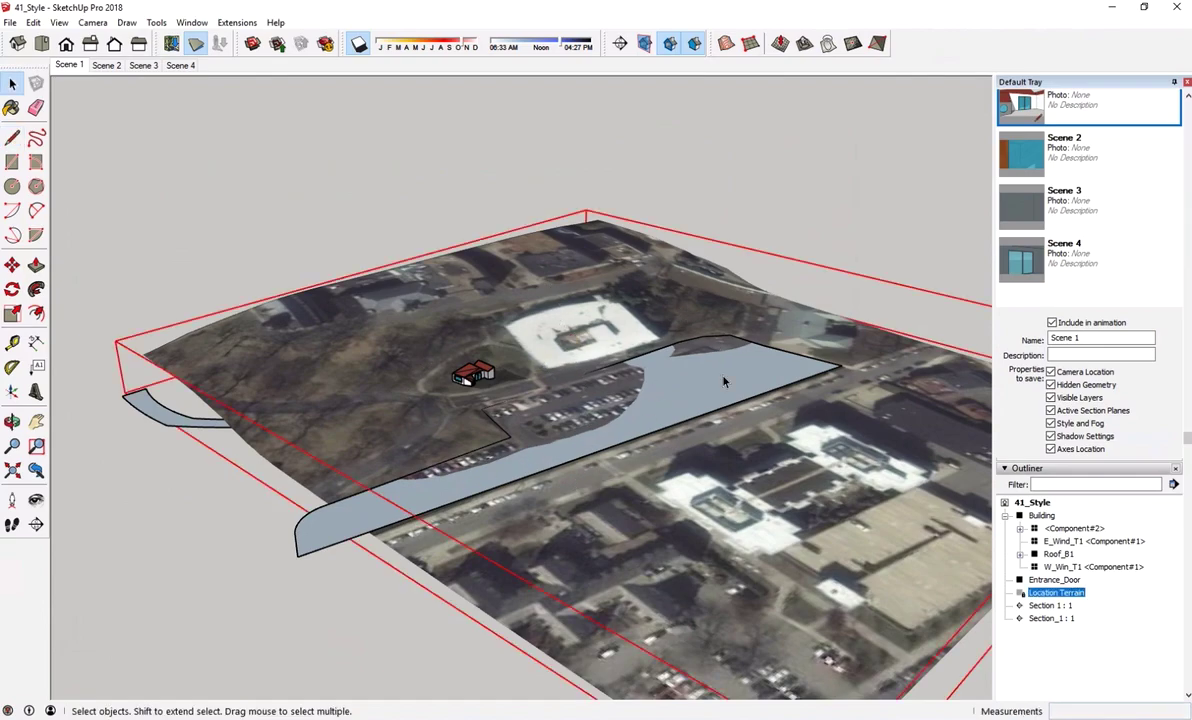
{"action": "middle_click_drag", "start_coordinate": [566, 332], "coordinate": [596, 311]}
{"action": "scroll", "coordinate": [697, 410], "scroll_direction": "down", "scroll_amount": 5}
{"action": "middle_click_drag", "start_coordinate": [697, 410], "coordinate": [671, 471]}
{"action": "right_click", "coordinate": [716, 426]}
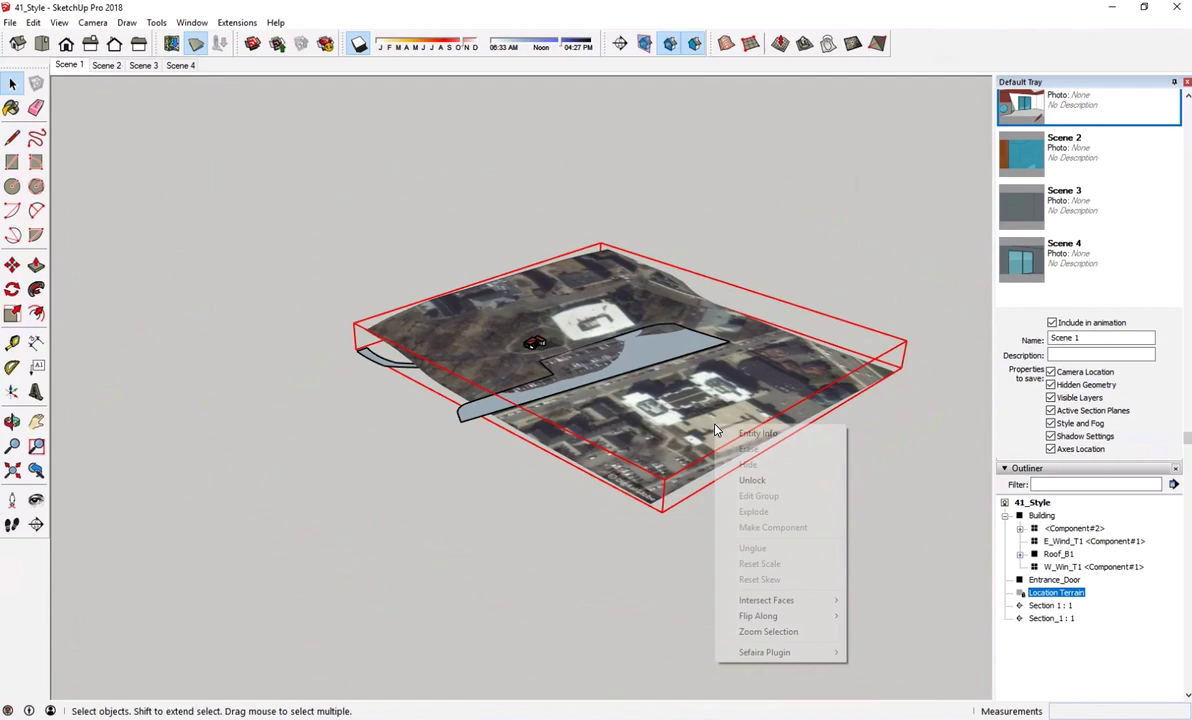
{"action": "left_click", "coordinate": [778, 484]}
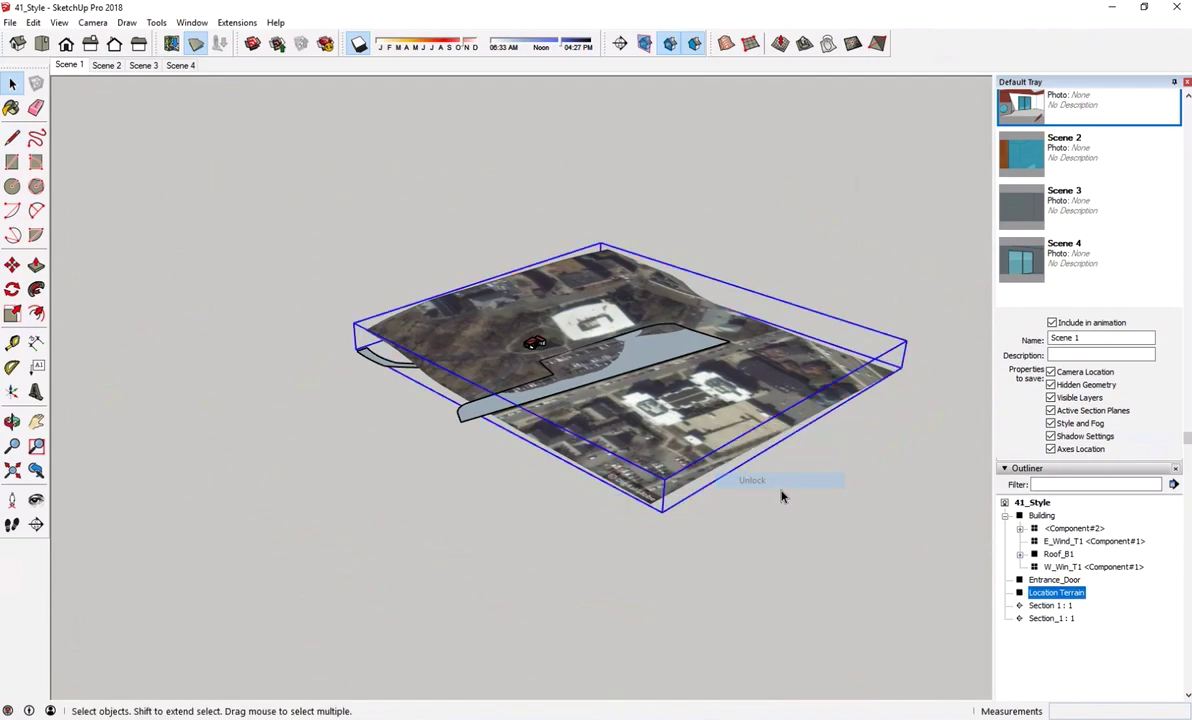
{"action": "left_click", "coordinate": [727, 492]}
{"action": "key", "text": "o"}
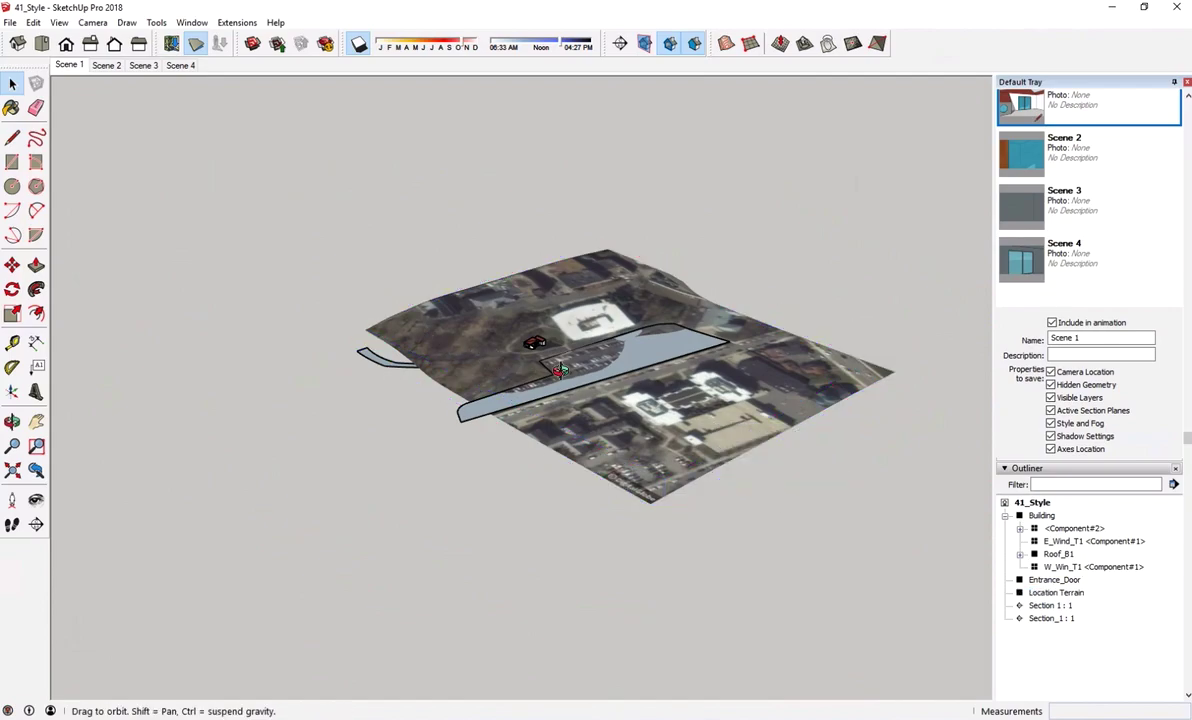